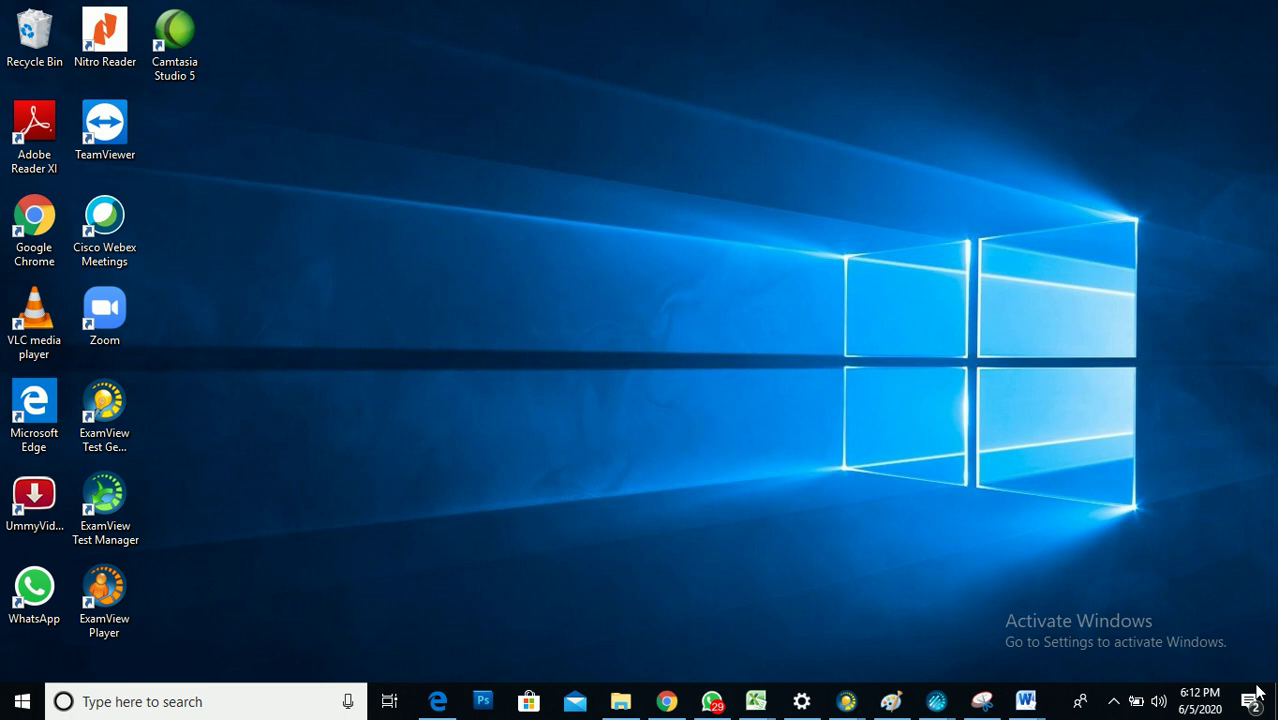
Step: Switch to the Word document "XI SJ Pendidikan Agama dan Budi Pekerti" and replace the exam header block above question 1 with "MULTIPLECHOICE"
{"action": "mouse_move", "coordinate": [1020, 710]}
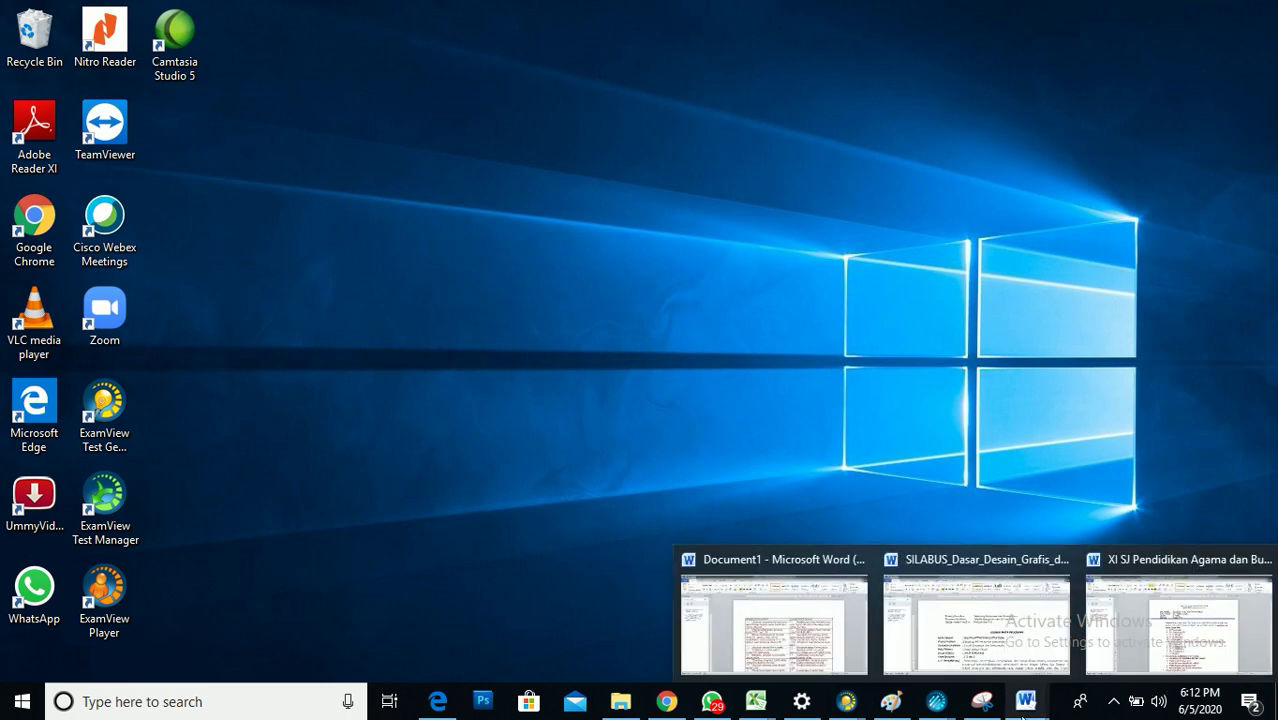
{"action": "left_click", "coordinate": [1107, 657]}
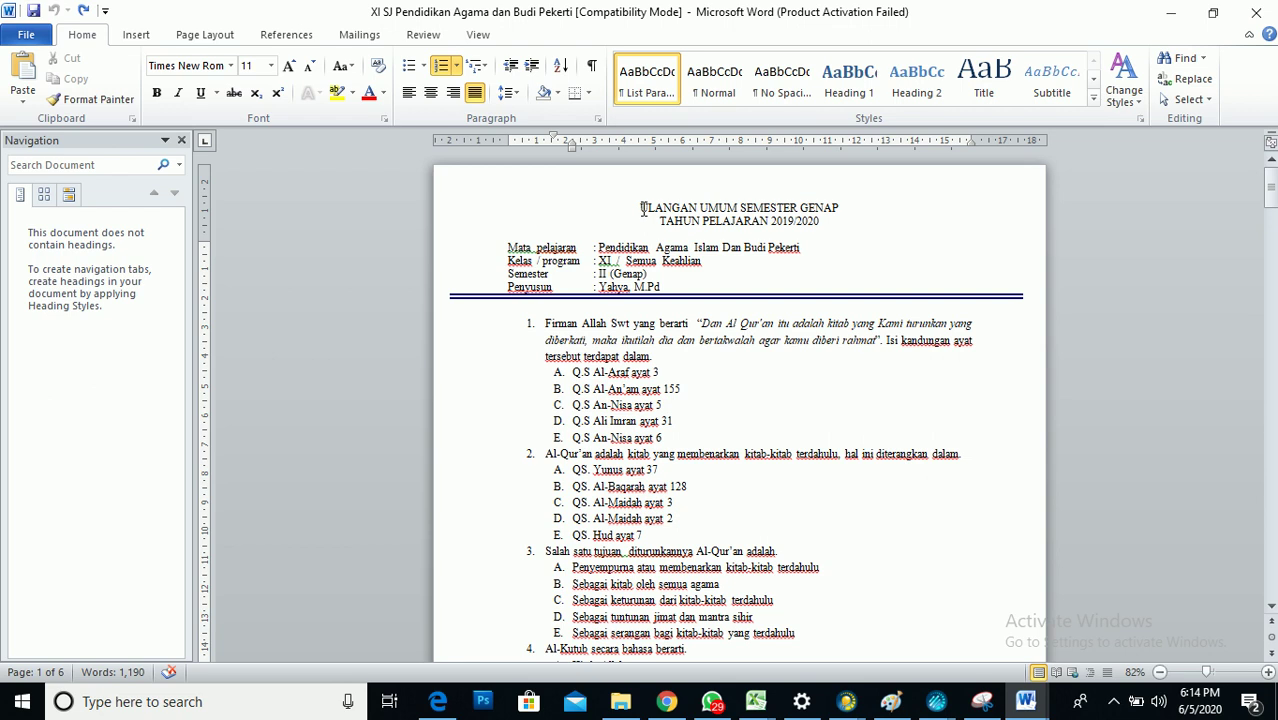
{"action": "left_click_drag", "start_coordinate": [641, 208], "coordinate": [1016, 310]}
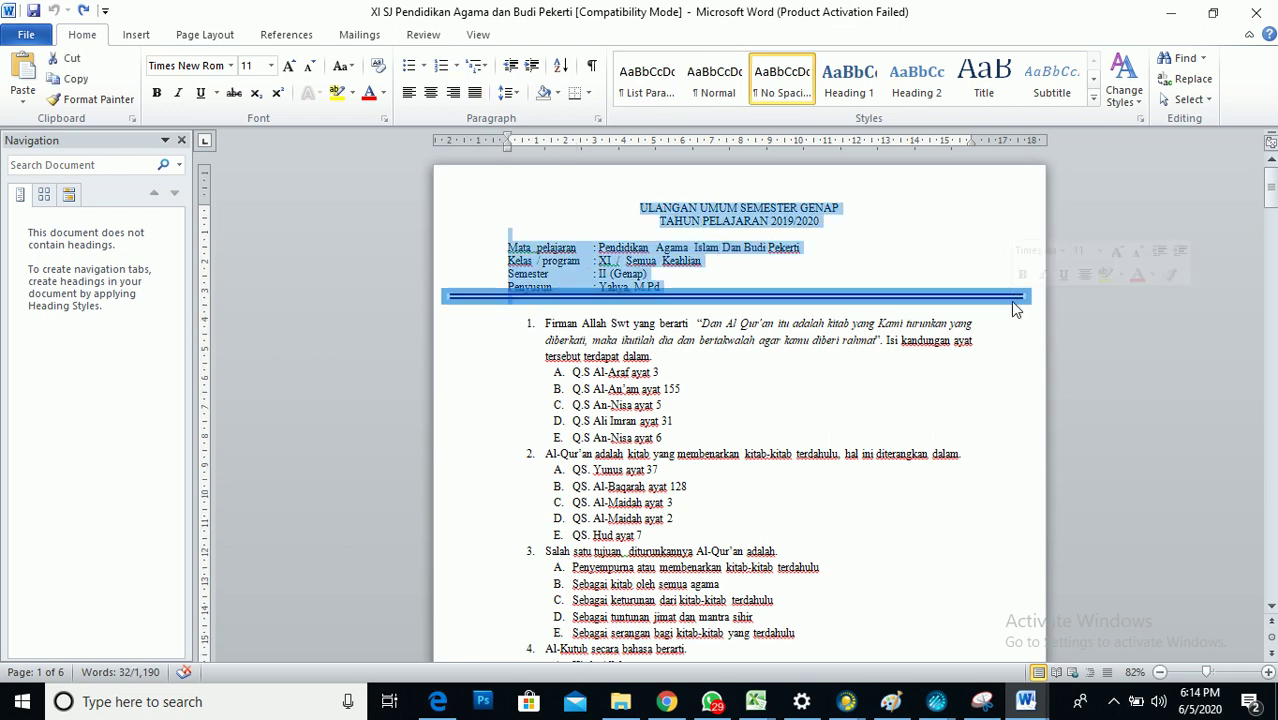
{"action": "key", "text": "Delete"}
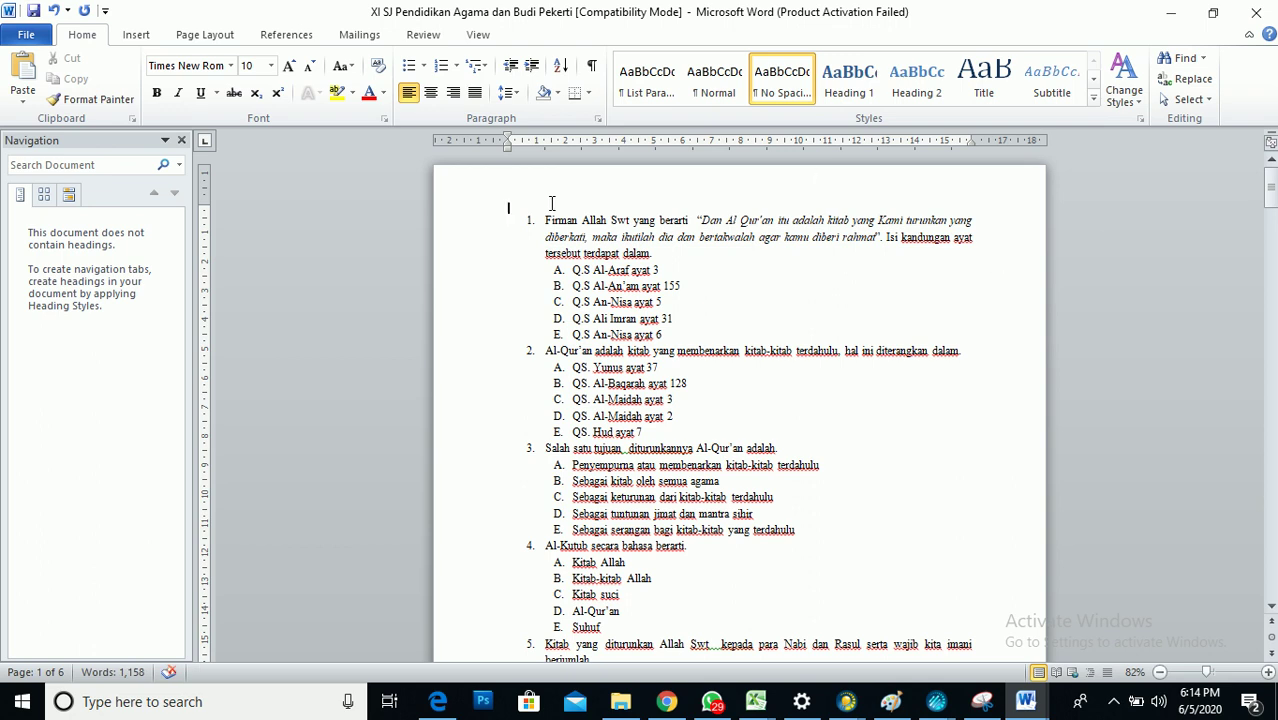
{"action": "type", "text": "MULTIPLECHOICE"}
Step: Add an unnumbered, unindented line reading "ANS:A" below option E of question 1
{"action": "left_click", "coordinate": [668, 336]}
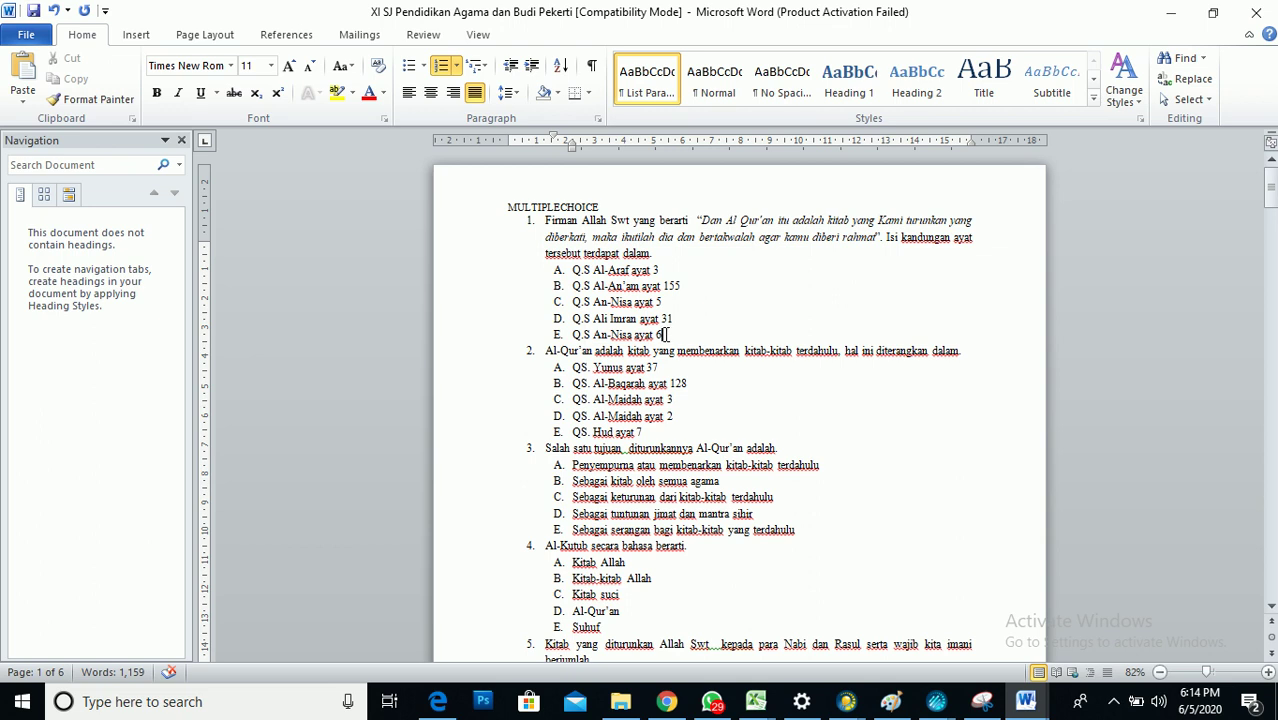
{"action": "key", "text": "Return"}
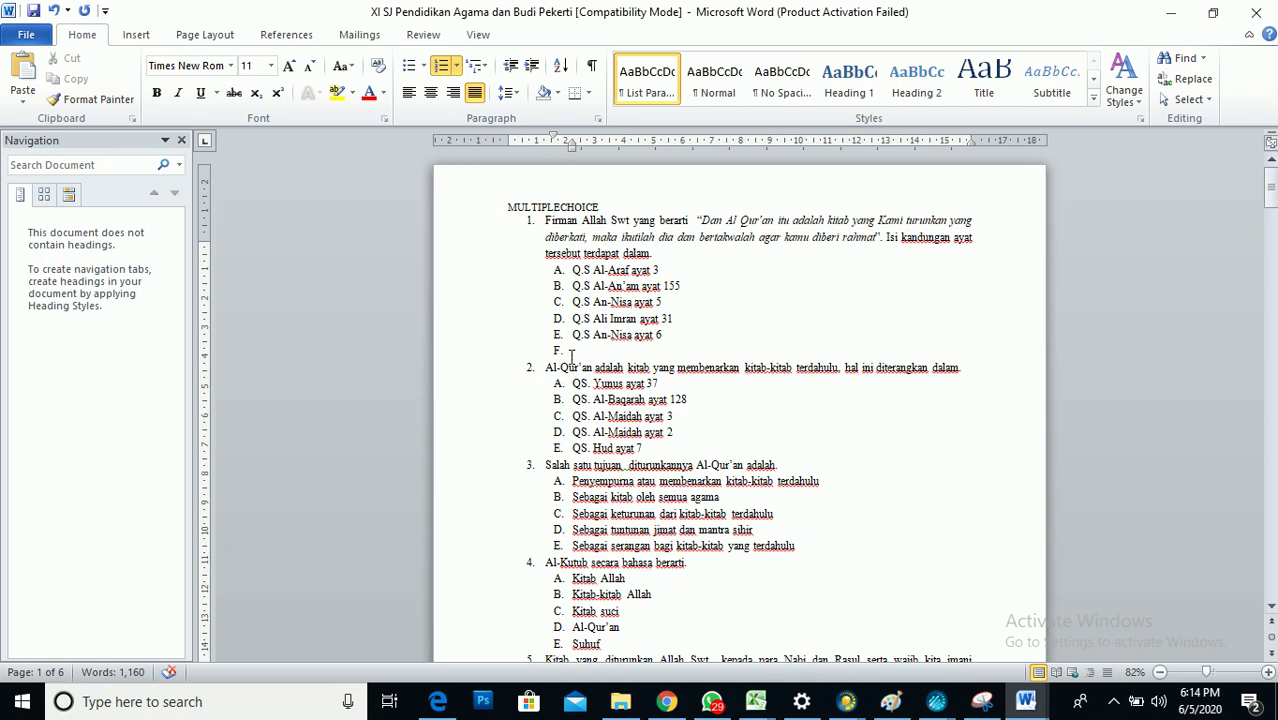
{"action": "key", "text": "BackSpace"}
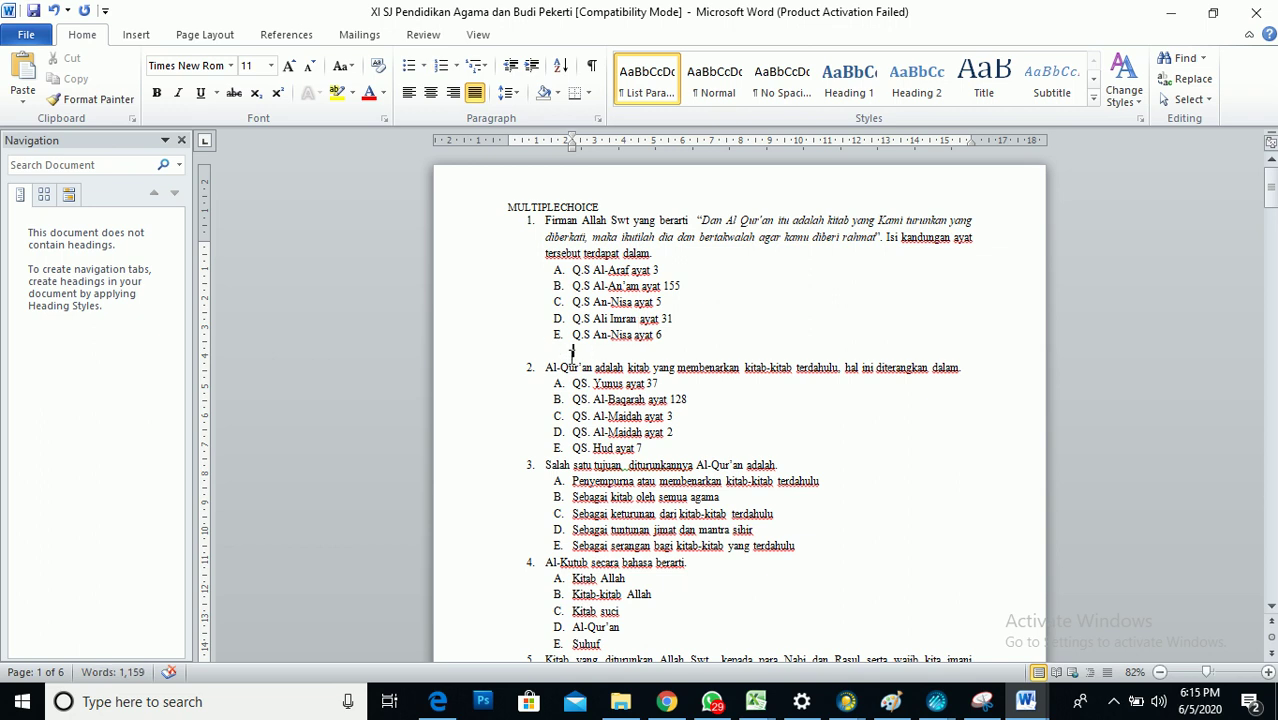
{"action": "key", "text": "BackSpace"}
{"action": "key", "text": "BackSpace"}
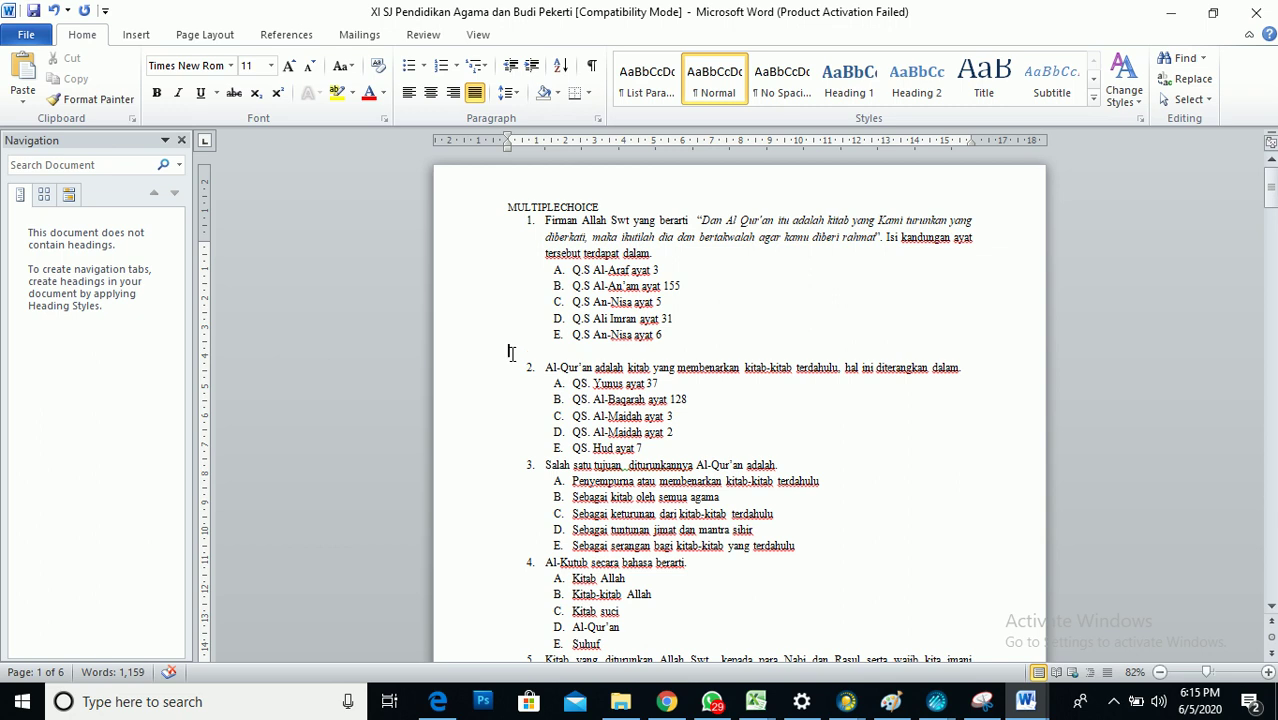
{"action": "type", "text": "a"}
{"action": "key", "text": "BackSpace"}
{"action": "type", "text": "ANS:A"}
Step: Add an unnumbered, unindented line reading "ANS:B" below option E of question 2
{"action": "left_click", "coordinate": [642, 449]}
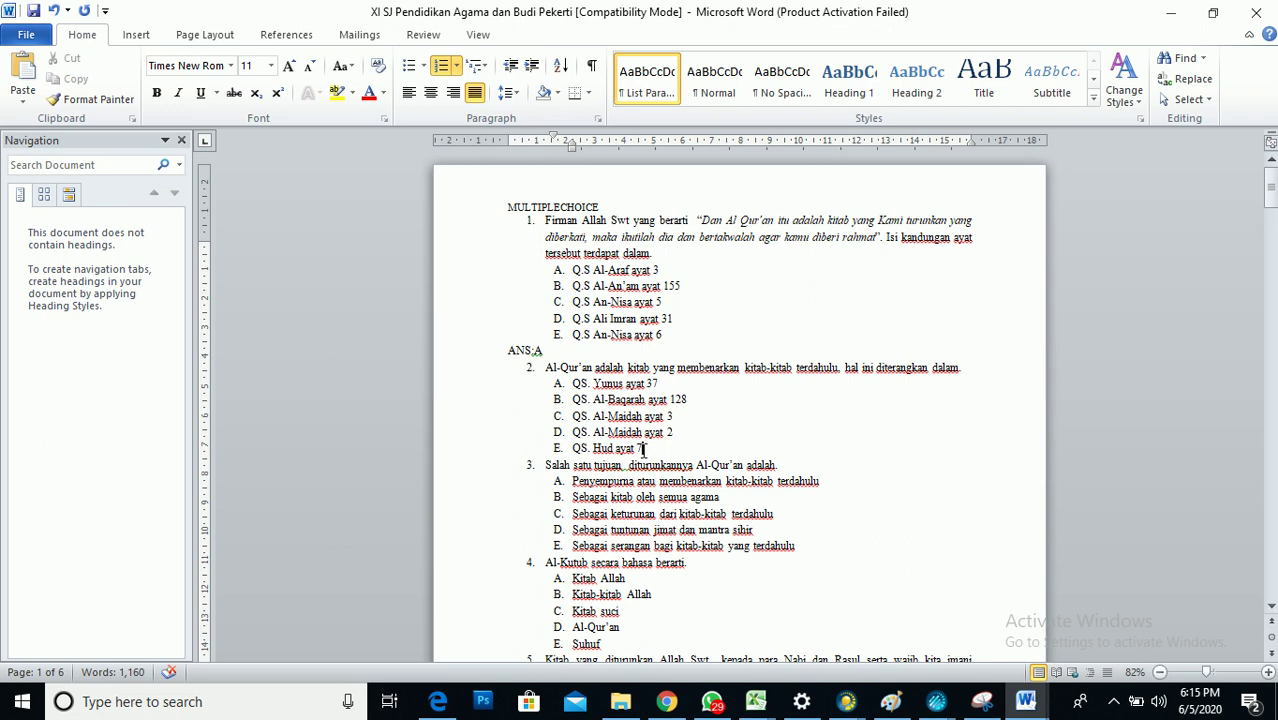
{"action": "key", "text": "Return"}
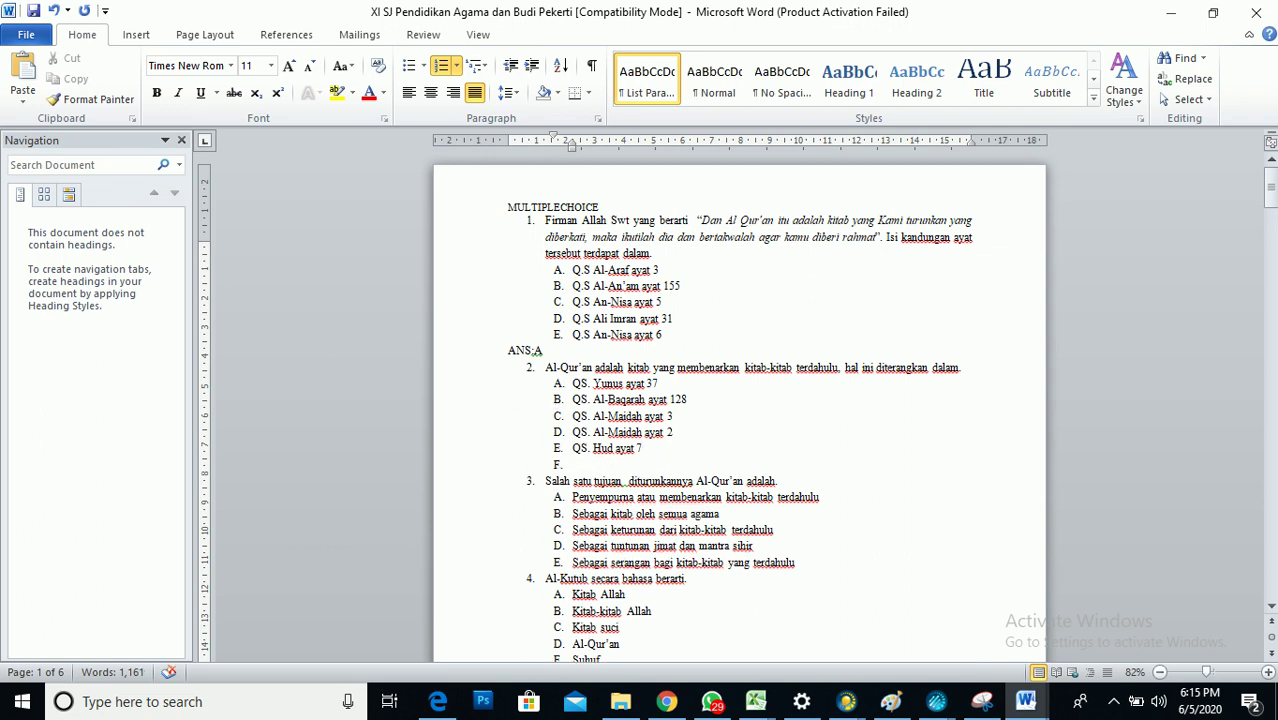
{"action": "key", "text": "BackSpace"}
{"action": "key", "text": "BackSpace"}
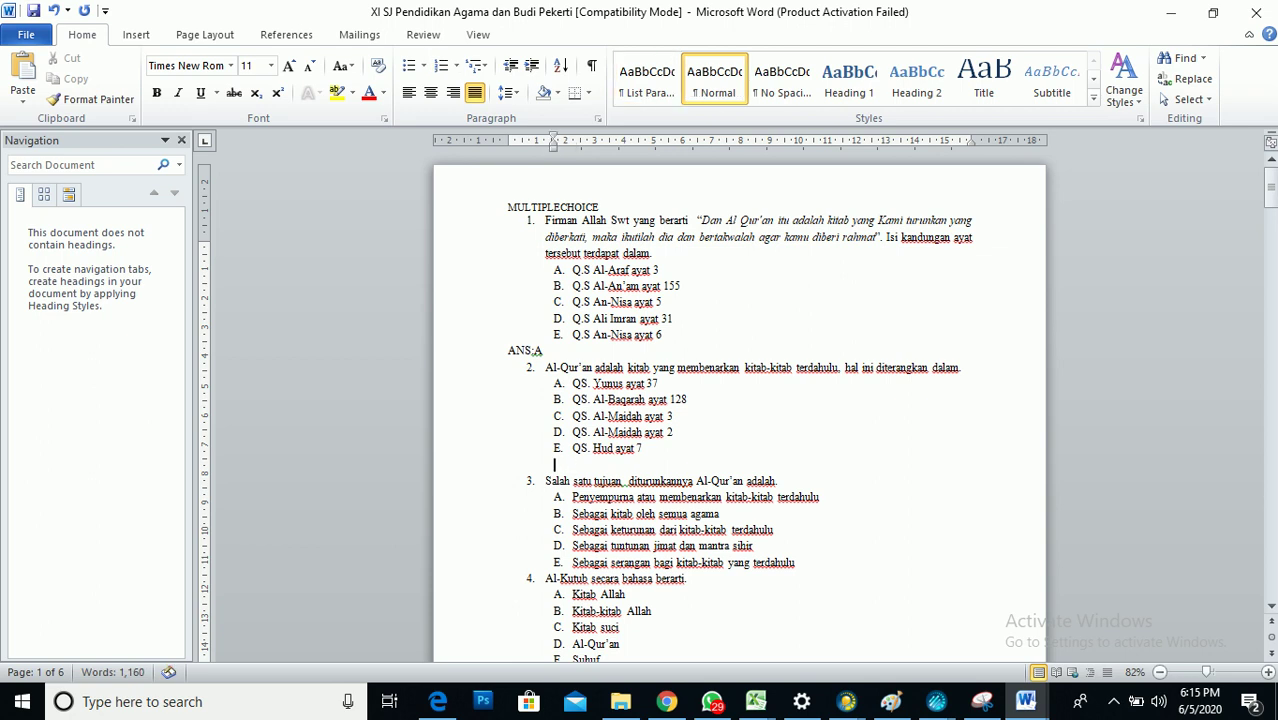
{"action": "type", "text": "ANS:B"}
Step: Switch to File Explorer and open "XI SJ Pendidikan Agama dan Budi Pekerti revisi" from the Downloads folder "soal ulangan yang diupload"
{"action": "mouse_move", "coordinate": [1020, 706]}
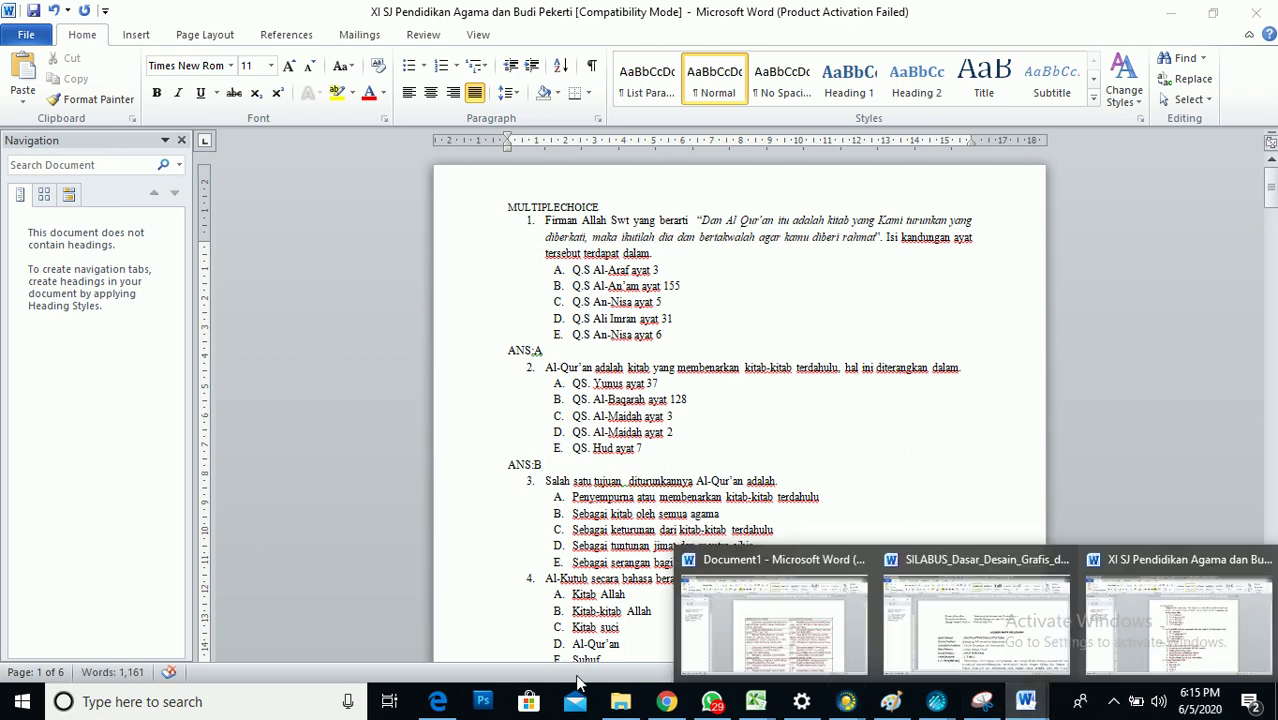
{"action": "left_click", "coordinate": [620, 701]}
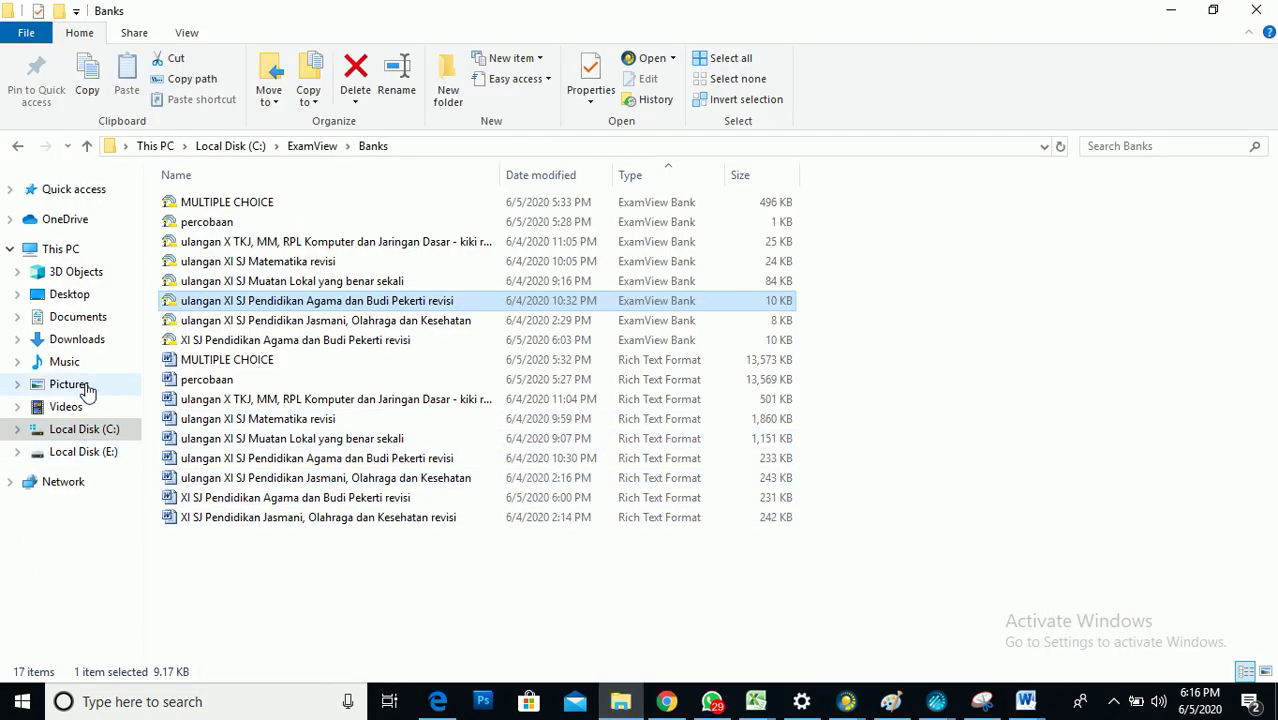
{"action": "left_click", "coordinate": [76, 341]}
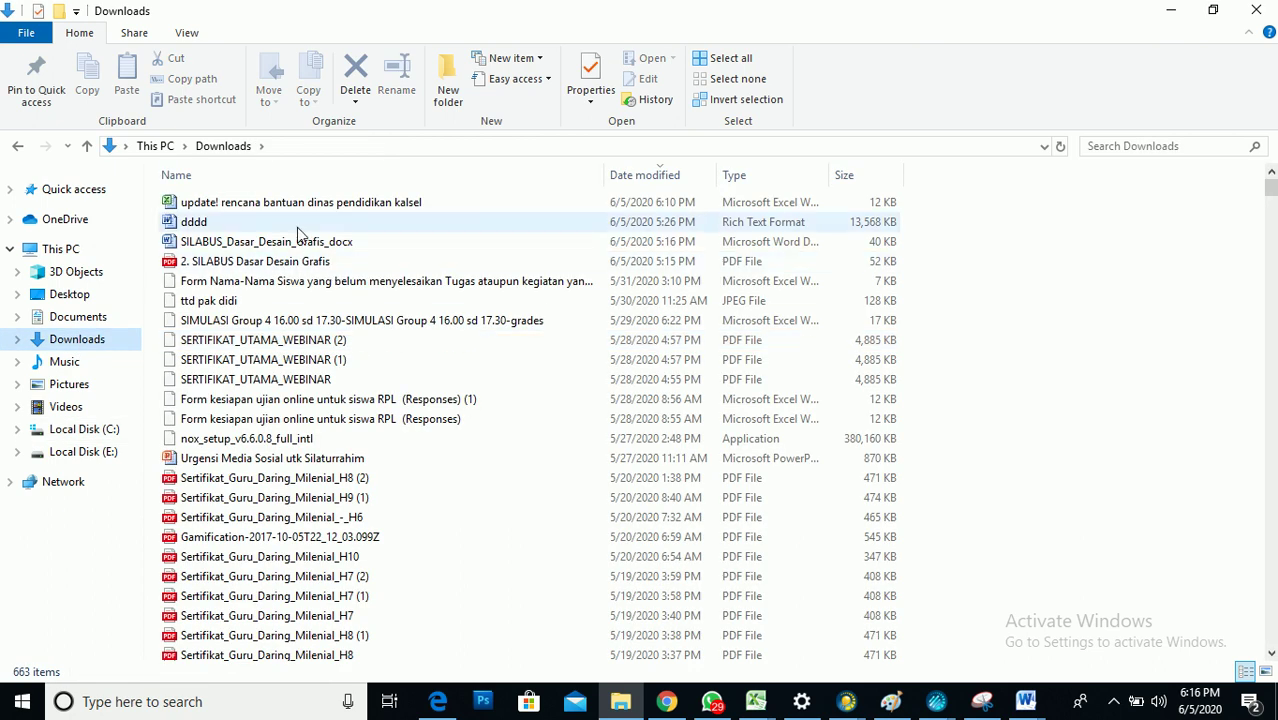
{"action": "left_click_drag", "start_coordinate": [1273, 200], "coordinate": [1271, 632]}
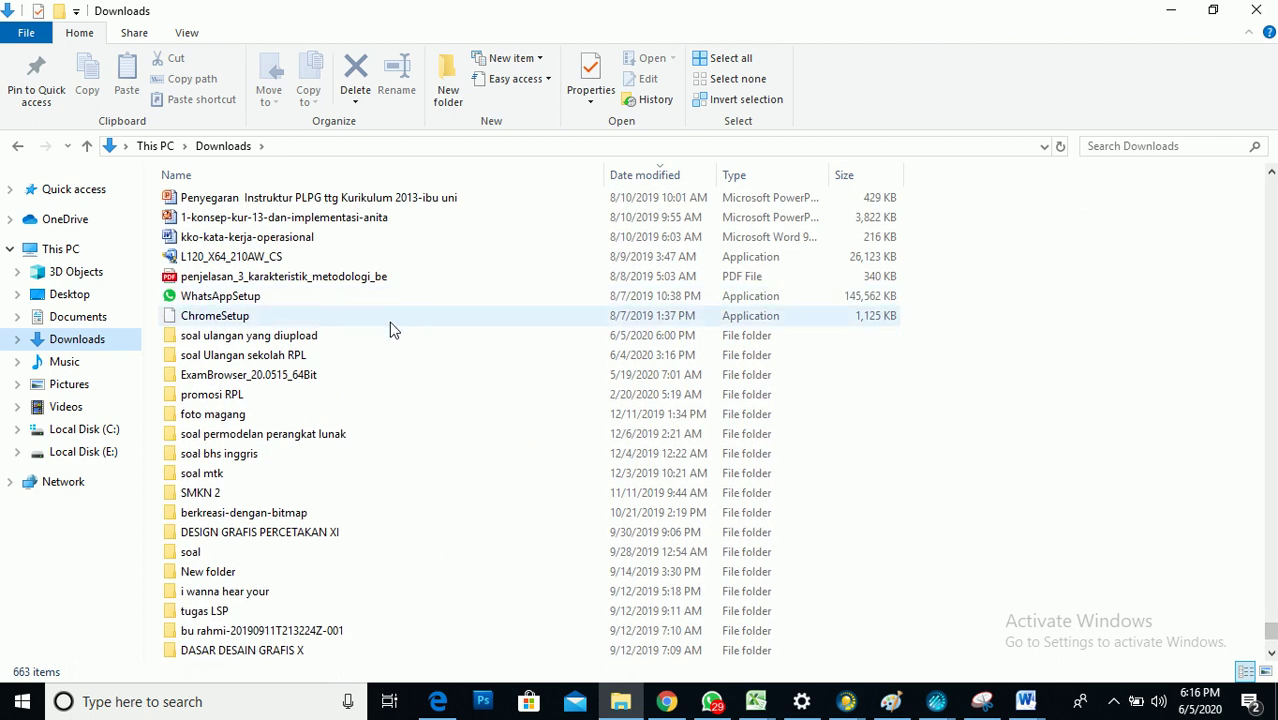
{"action": "left_click", "coordinate": [345, 340]}
{"action": "double_click", "coordinate": [343, 337]}
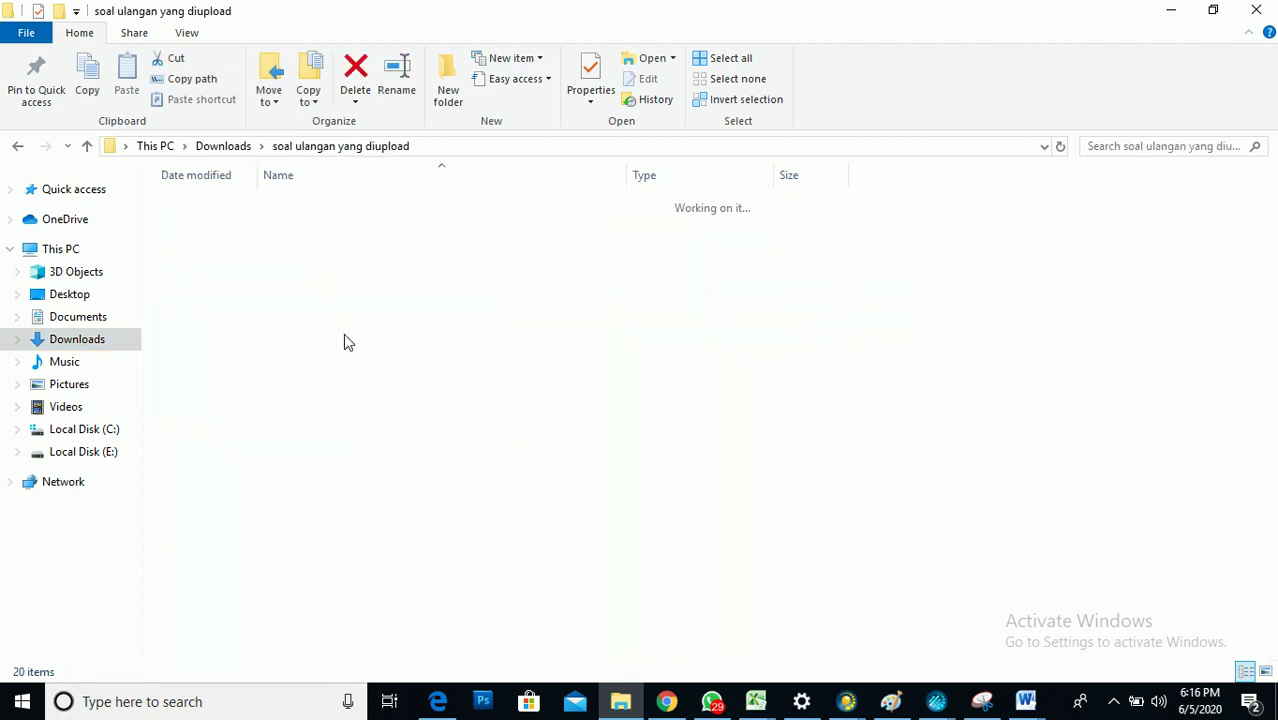
{"action": "left_click", "coordinate": [370, 486]}
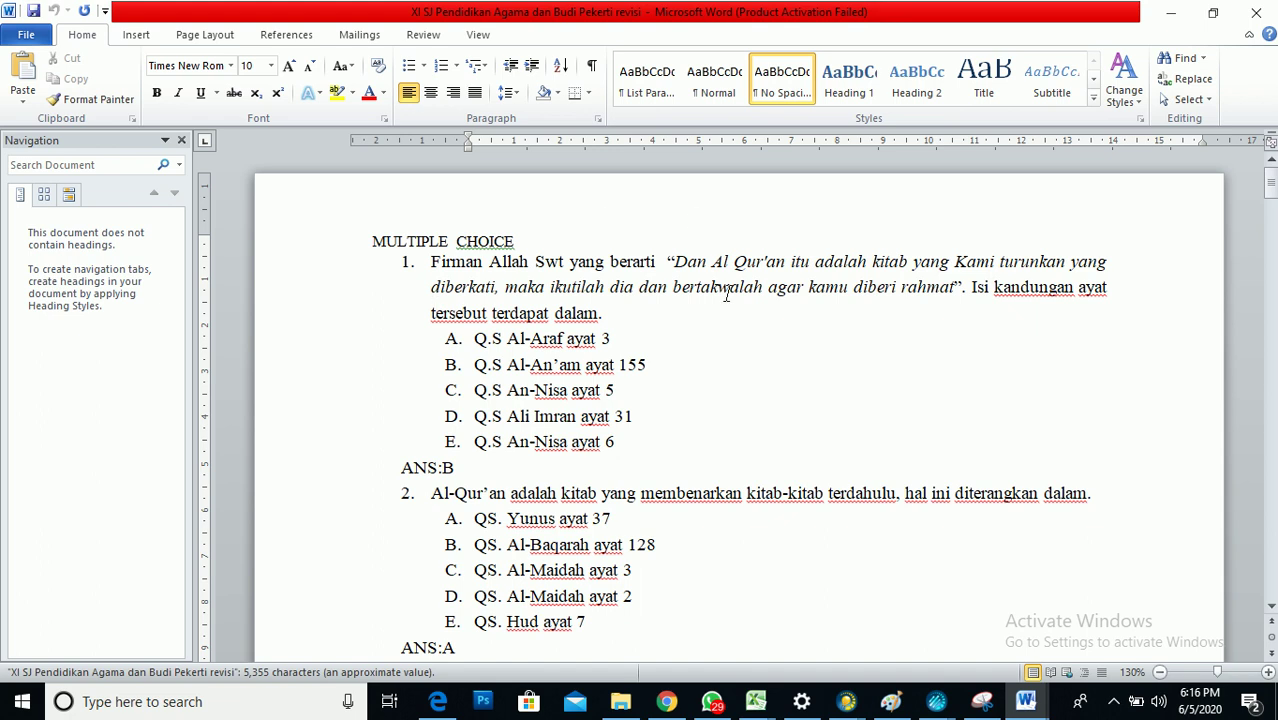
{"action": "mouse_move", "coordinate": [1270, 184]}
{"action": "left_mouse_down"}
{"action": "mouse_move", "coordinate": [1274, 597]}
{"action": "mouse_move", "coordinate": [1272, 176]}
{"action": "left_mouse_up"}
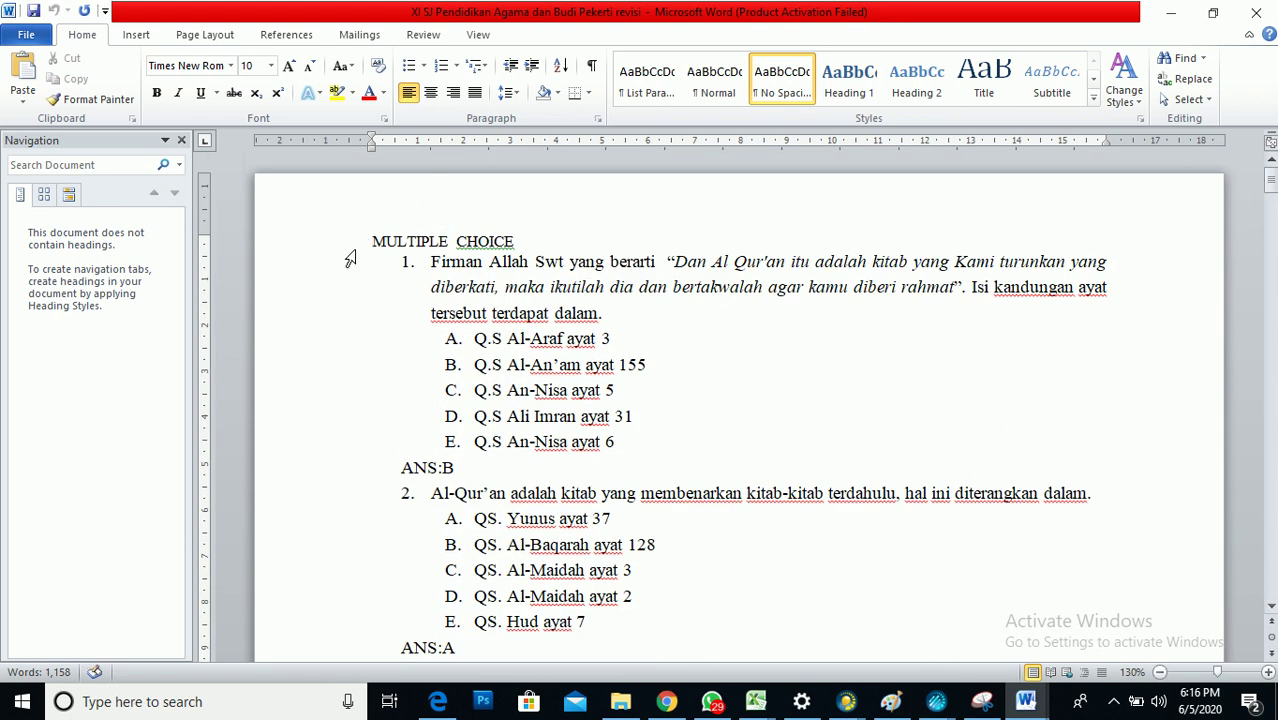
{"action": "left_click_drag", "start_coordinate": [368, 244], "coordinate": [460, 714]}
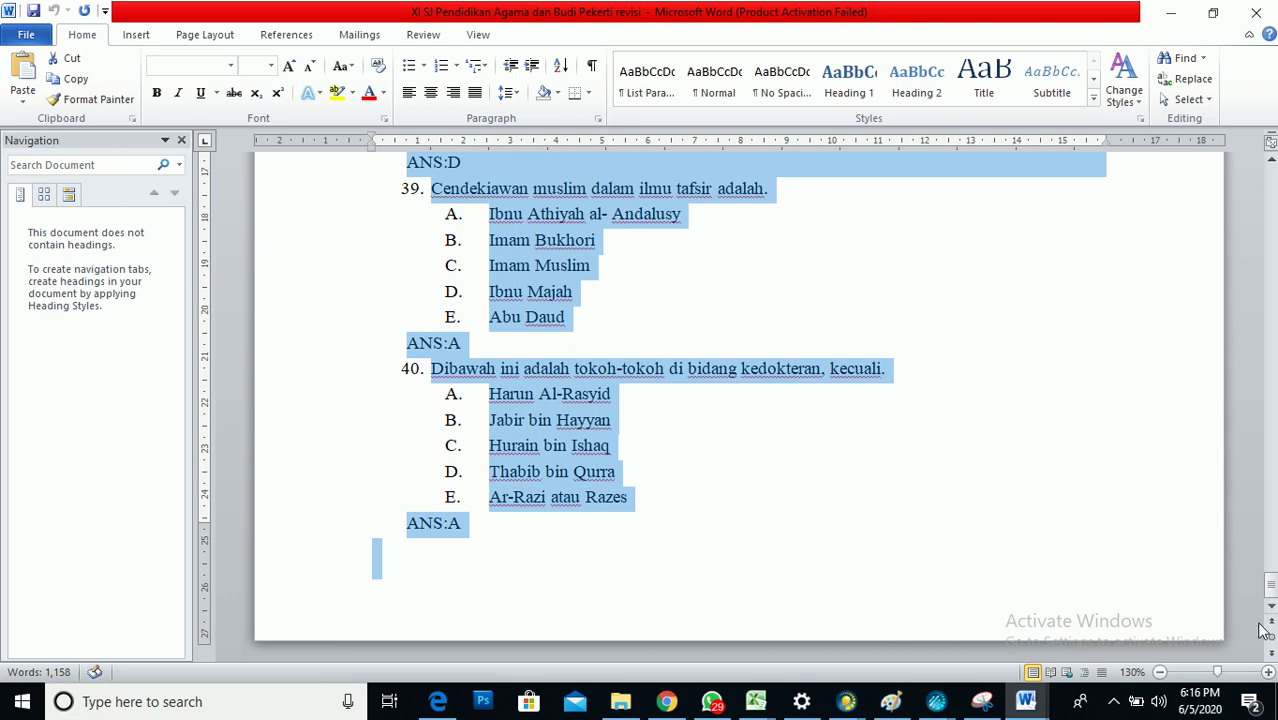
{"action": "left_click_drag", "start_coordinate": [1272, 592], "coordinate": [1008, 326]}
{"action": "left_click", "coordinate": [1008, 326]}
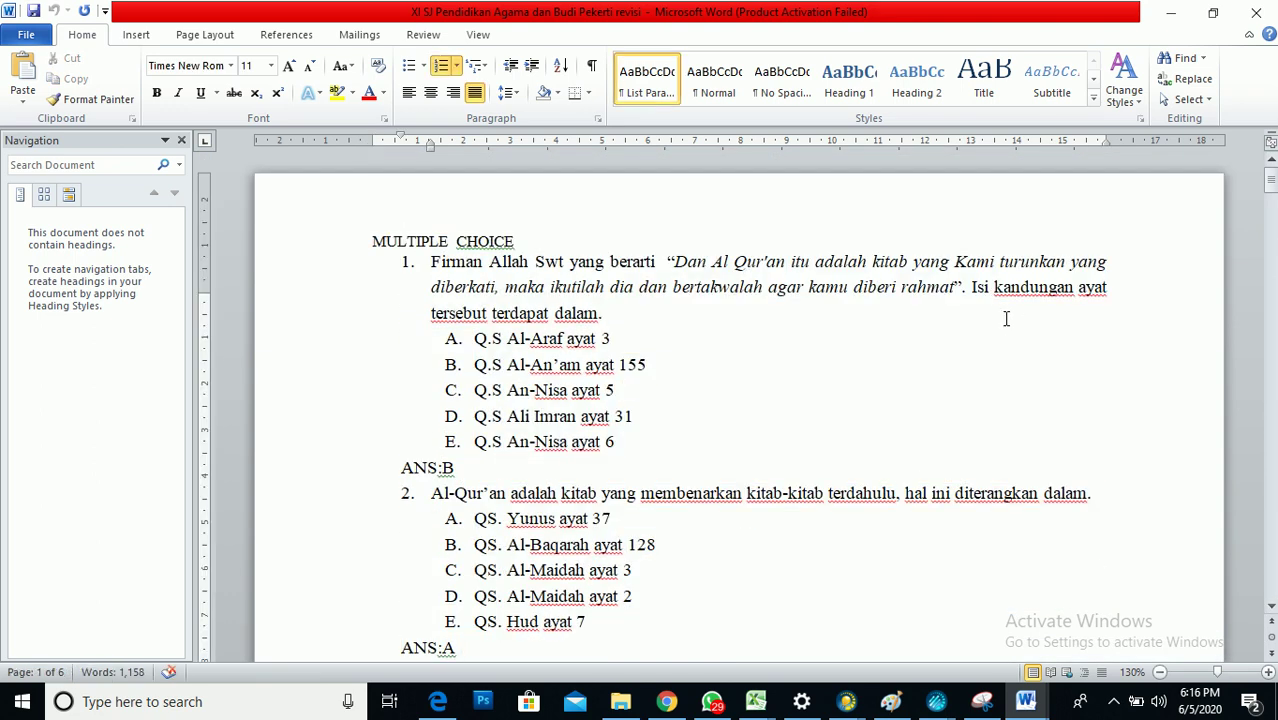
Step: Select the entire revised question document and copy it
{"action": "key", "text": "ctrl+a"}
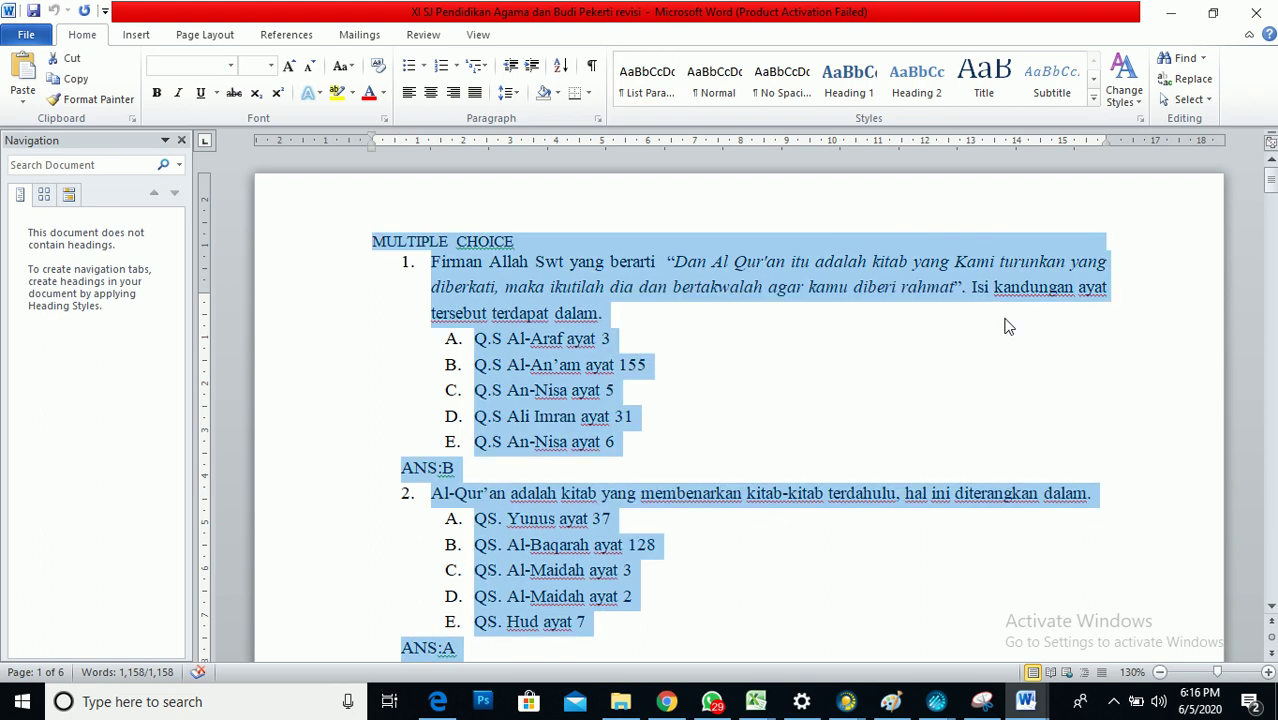
{"action": "mouse_move", "coordinate": [1268, 192]}
{"action": "left_mouse_down"}
{"action": "mouse_move", "coordinate": [1268, 612]}
{"action": "mouse_move", "coordinate": [1268, 185]}
{"action": "left_mouse_up"}
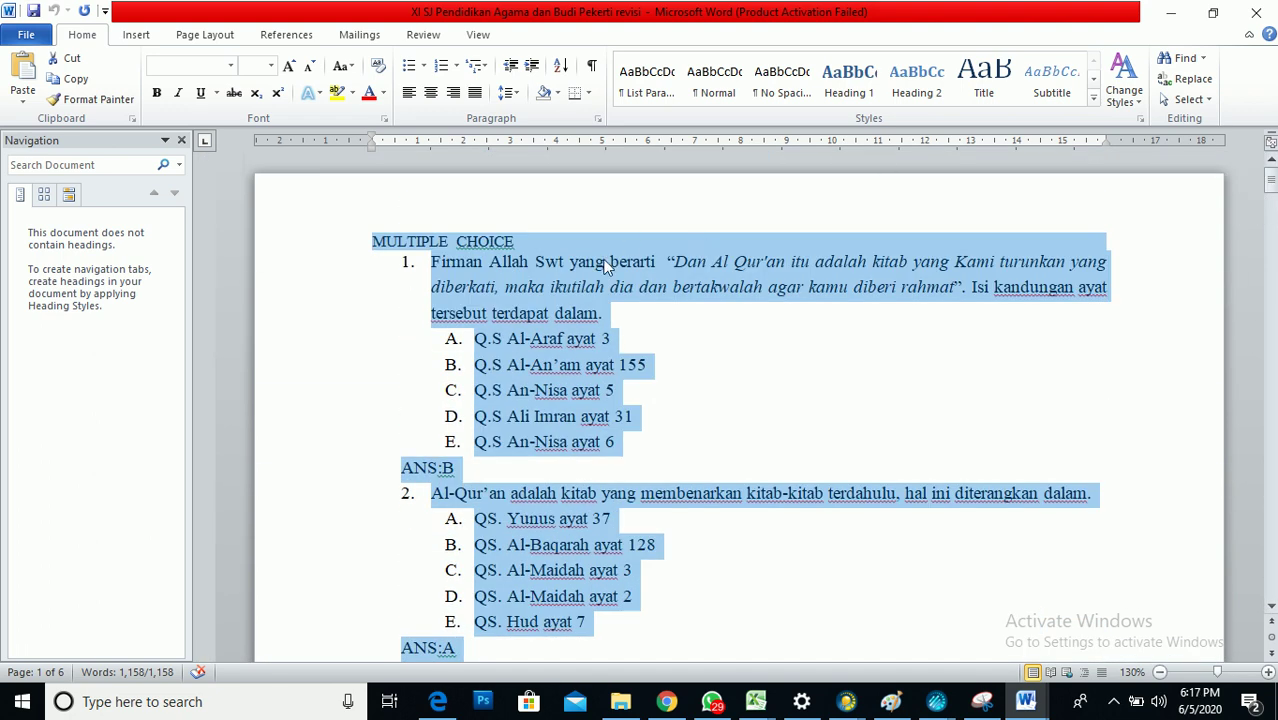
{"action": "left_click", "coordinate": [80, 84]}
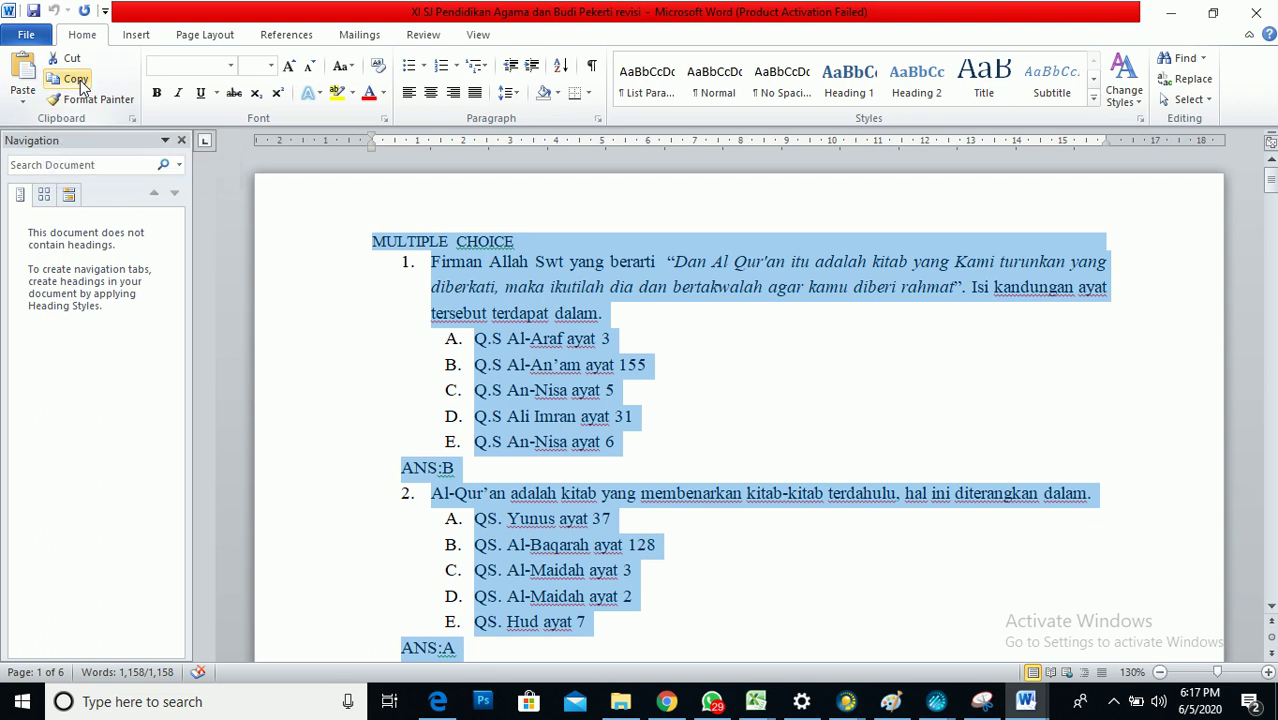
Step: Create a new blank document and paste the copied questions into it
{"action": "left_click", "coordinate": [28, 36]}
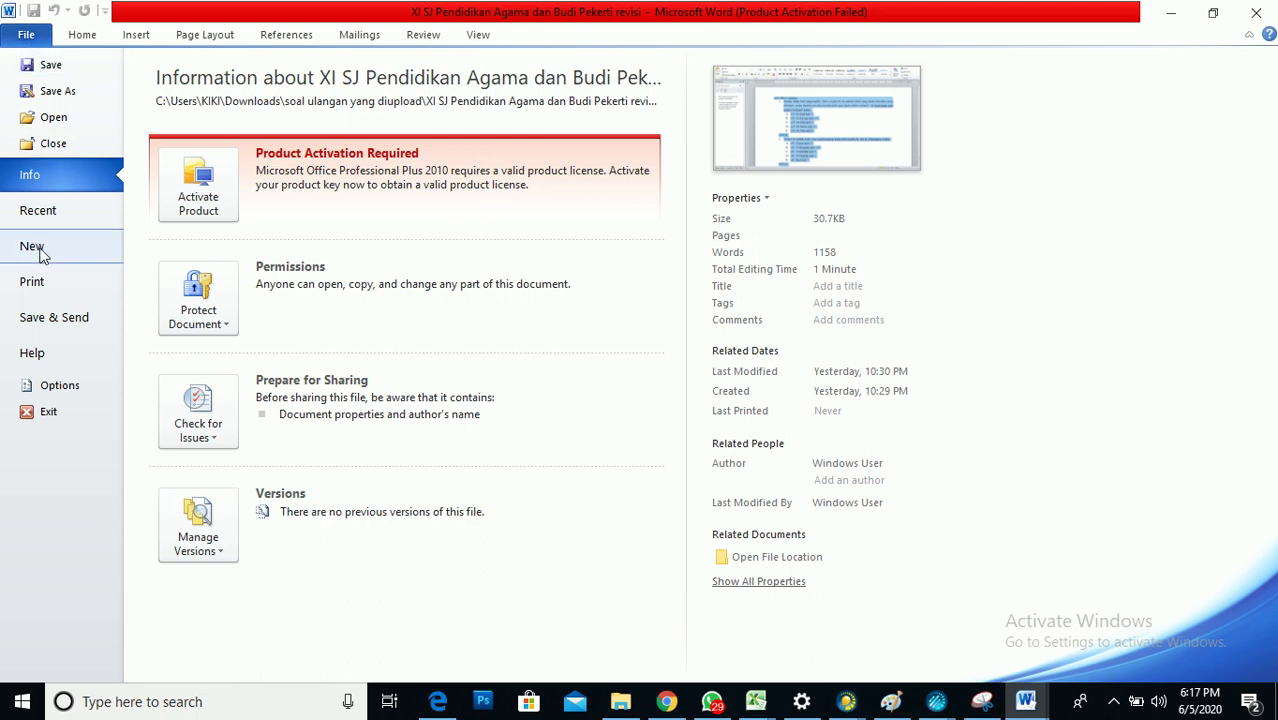
{"action": "left_click", "coordinate": [60, 65]}
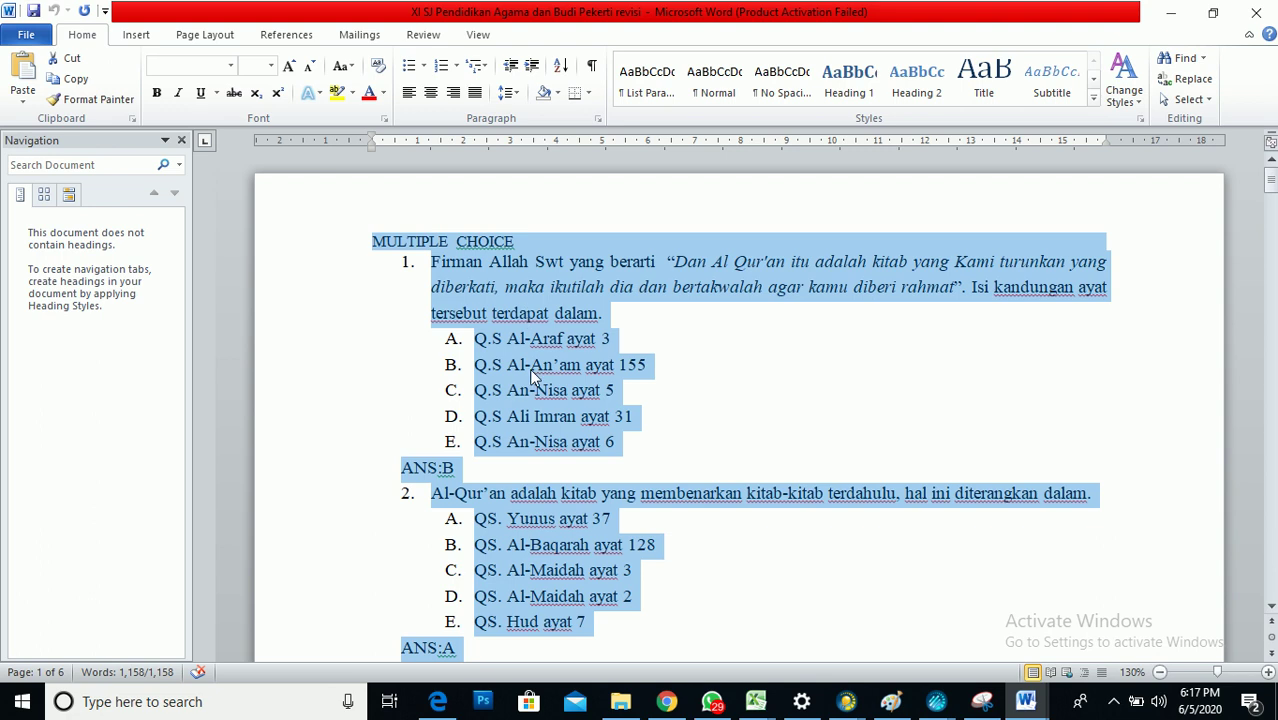
{"action": "left_click", "coordinate": [25, 38]}
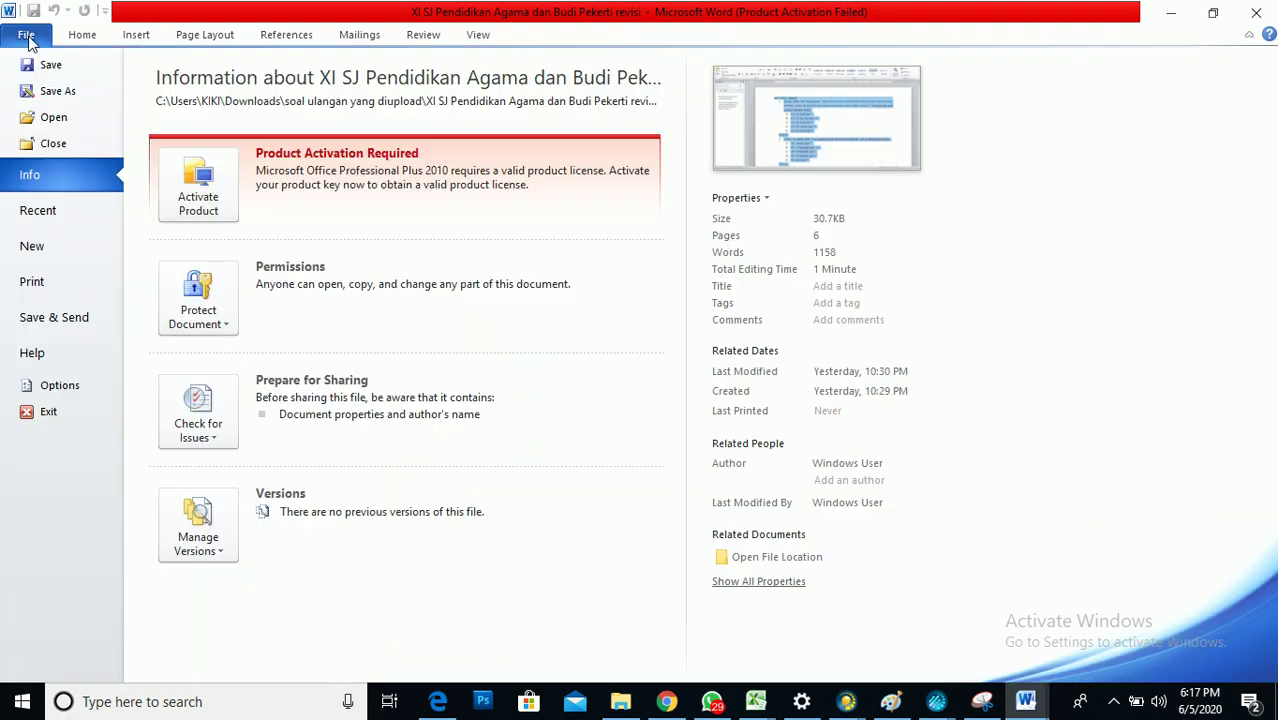
{"action": "left_click", "coordinate": [28, 38]}
{"action": "left_click", "coordinate": [28, 38]}
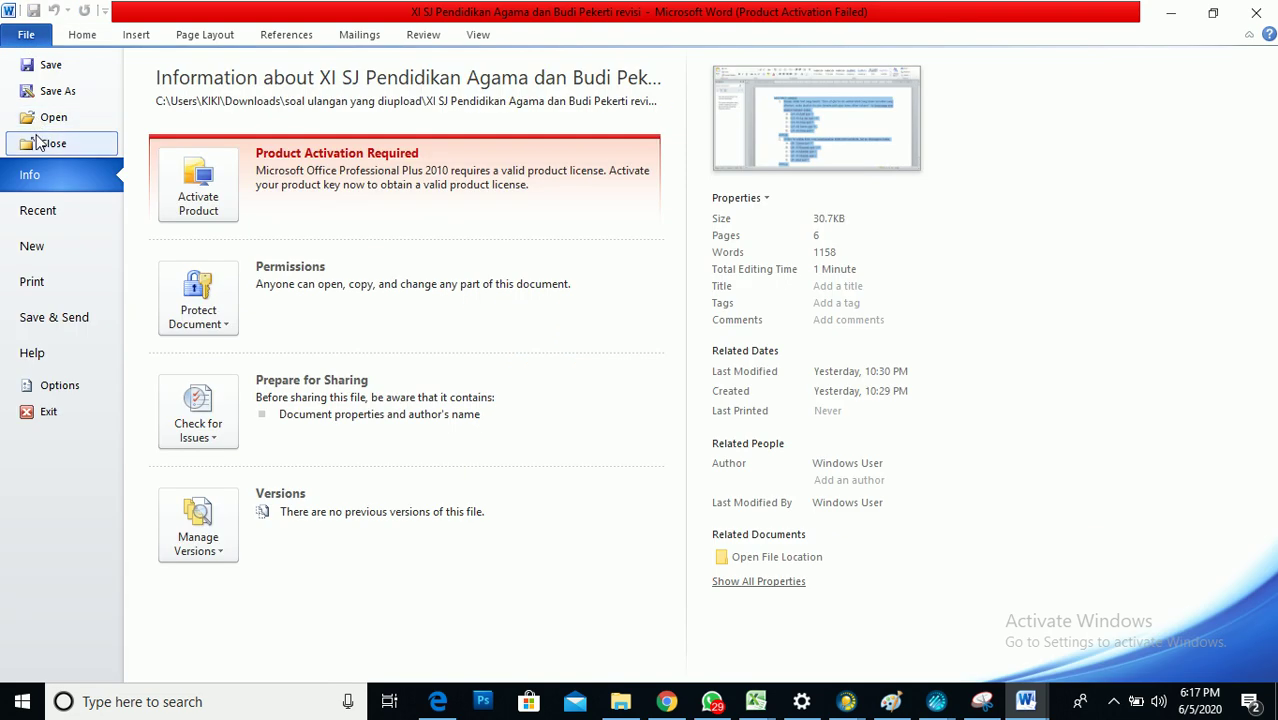
{"action": "left_click", "coordinate": [33, 247]}
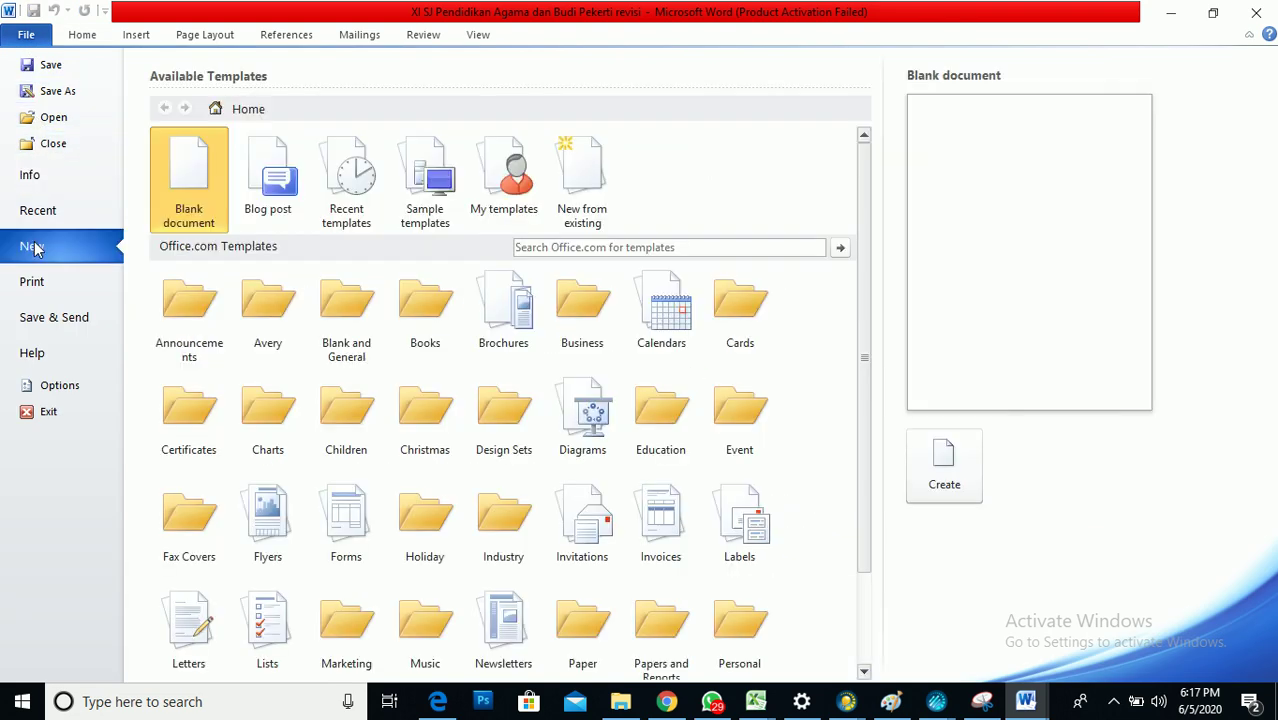
{"action": "left_click", "coordinate": [914, 478]}
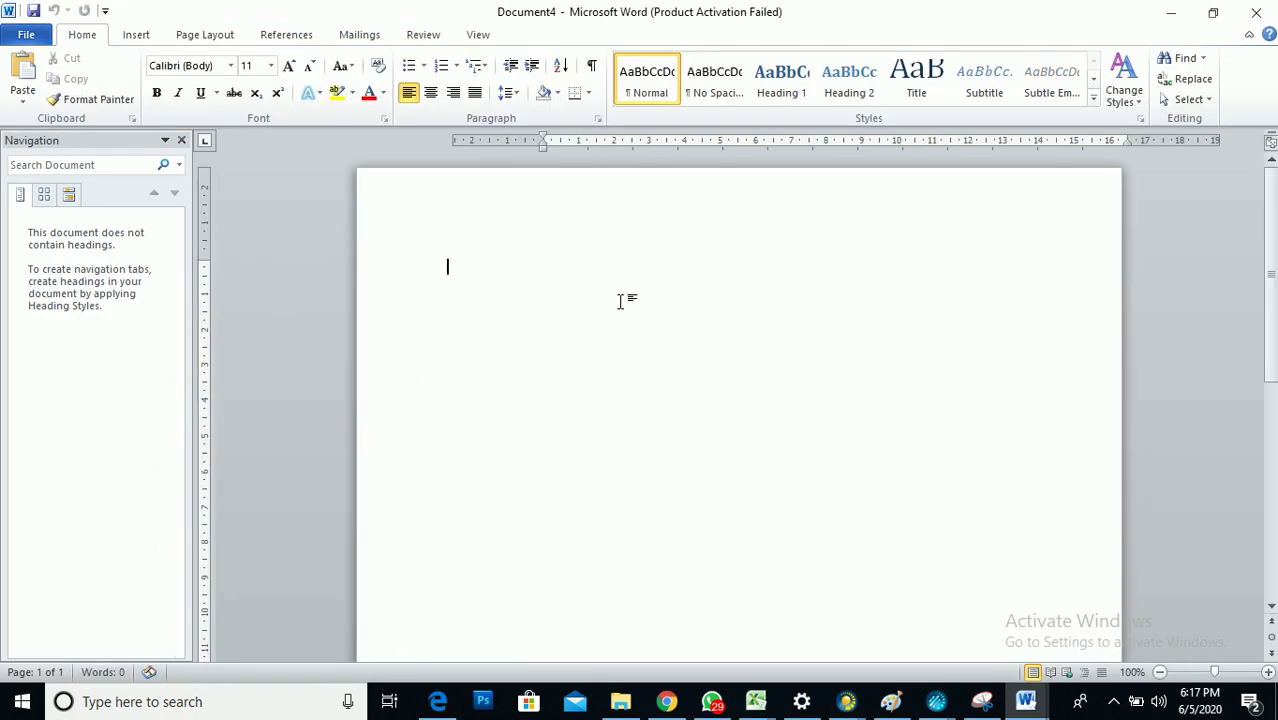
{"action": "key", "text": "ctrl+v"}
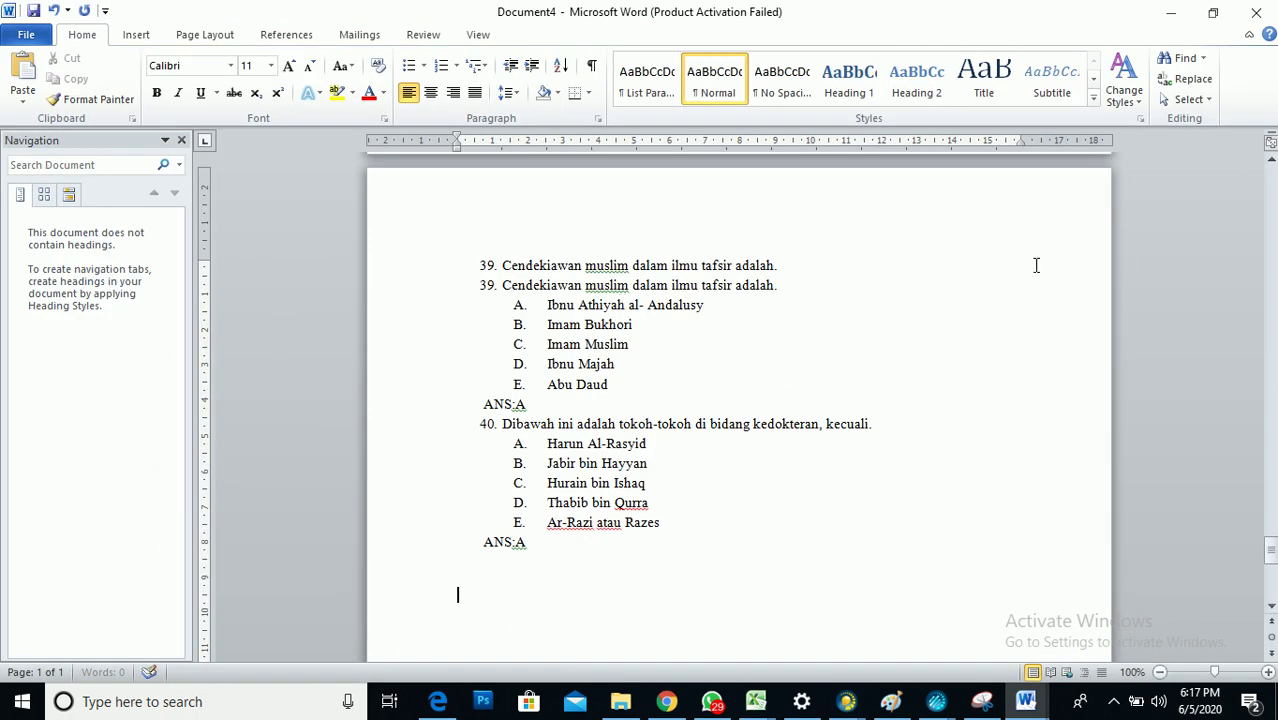
{"action": "left_click_drag", "start_coordinate": [1272, 553], "coordinate": [1249, 156]}
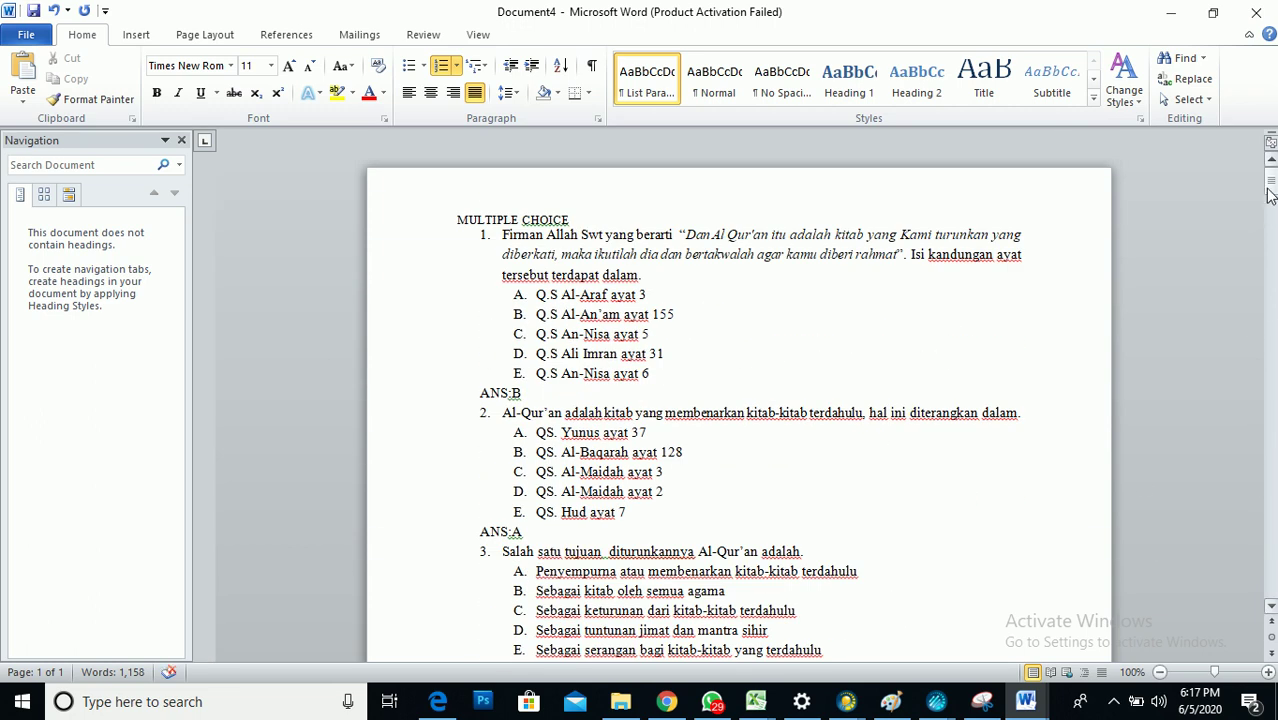
Step: Compare the revised source document with the pasted copy and check the copy's last questions around question 39
{"action": "mouse_move", "coordinate": [1025, 701]}
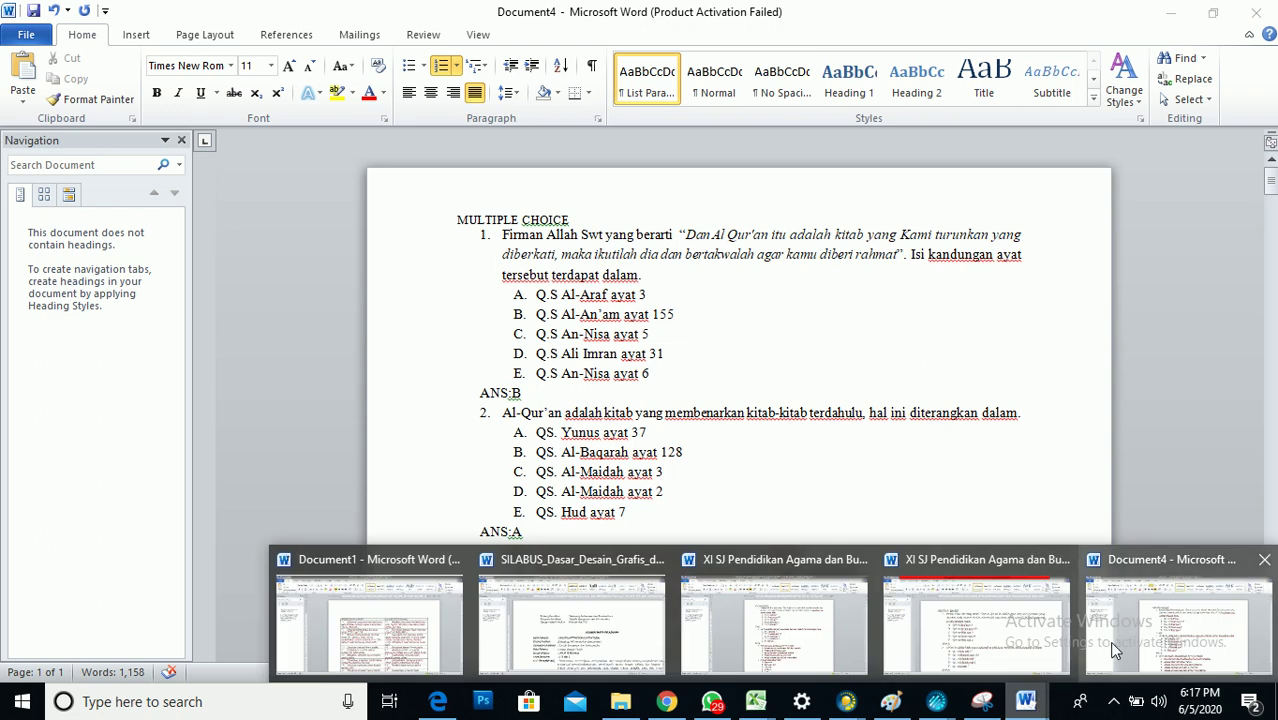
{"action": "left_click", "coordinate": [1062, 648]}
{"action": "key", "text": "ctrl+a"}
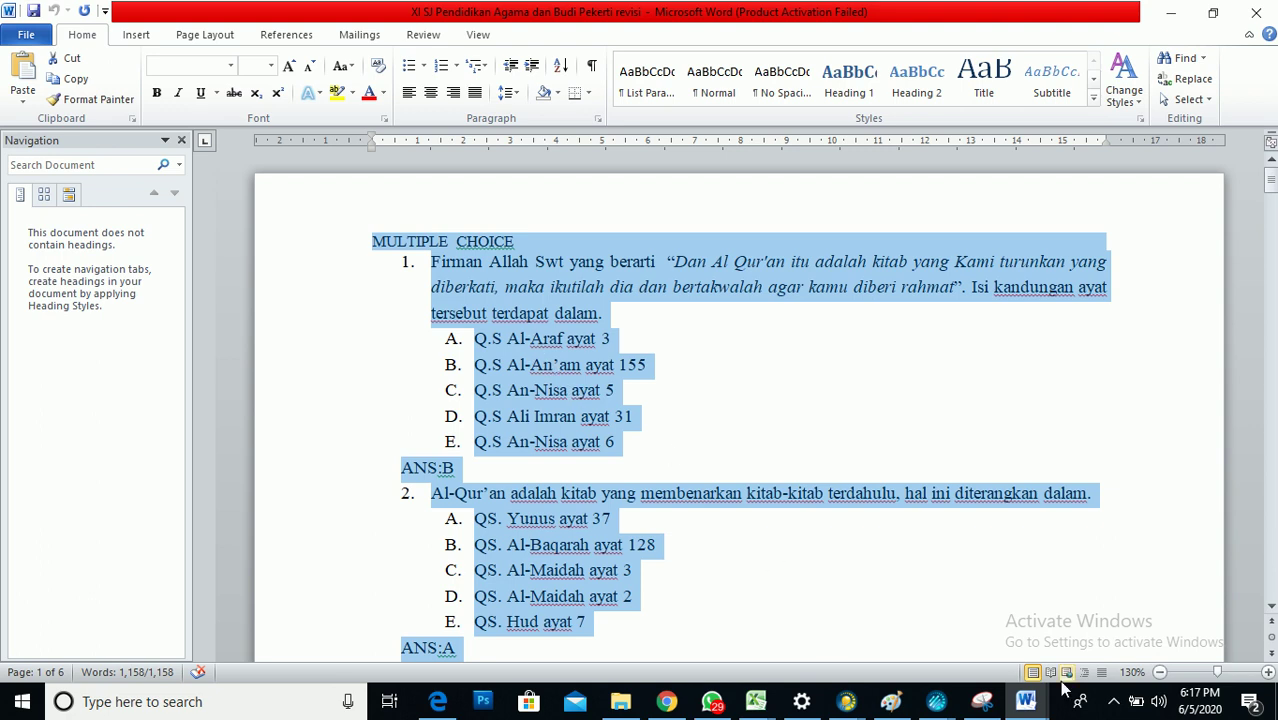
{"action": "left_click", "coordinate": [1025, 701]}
{"action": "left_click", "coordinate": [1097, 655]}
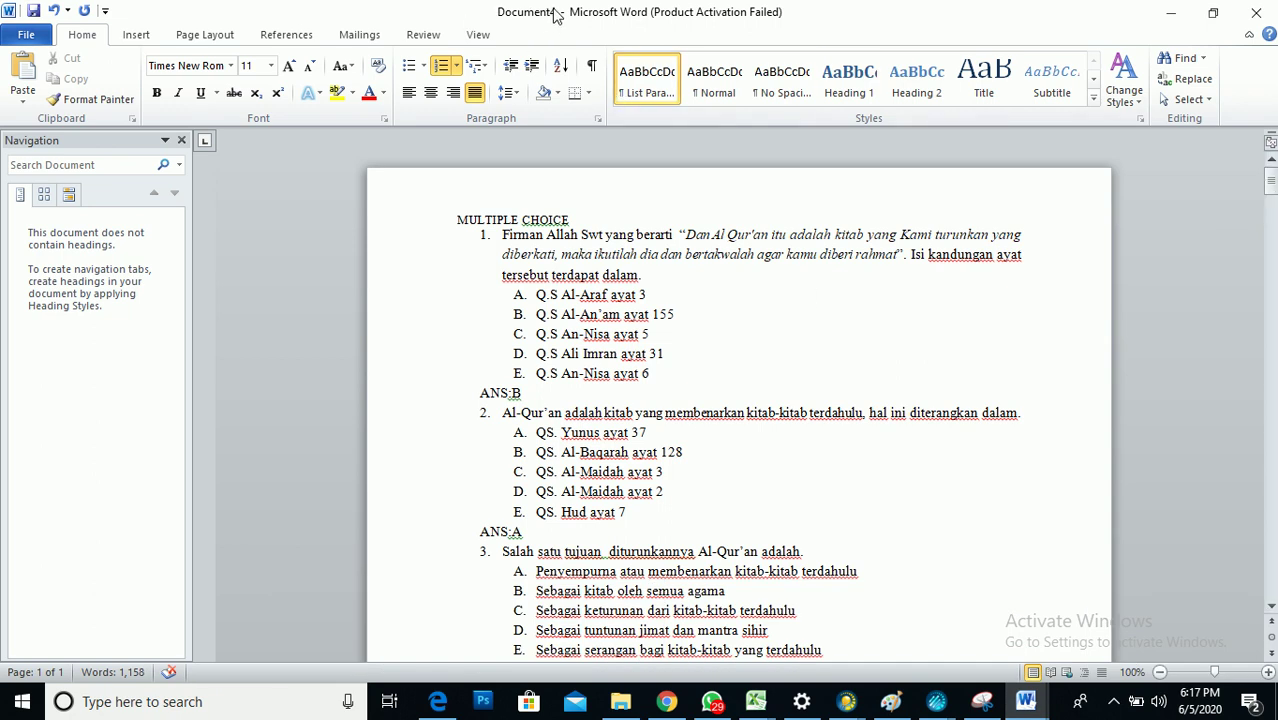
{"action": "left_click_drag", "start_coordinate": [1270, 182], "coordinate": [1270, 545]}
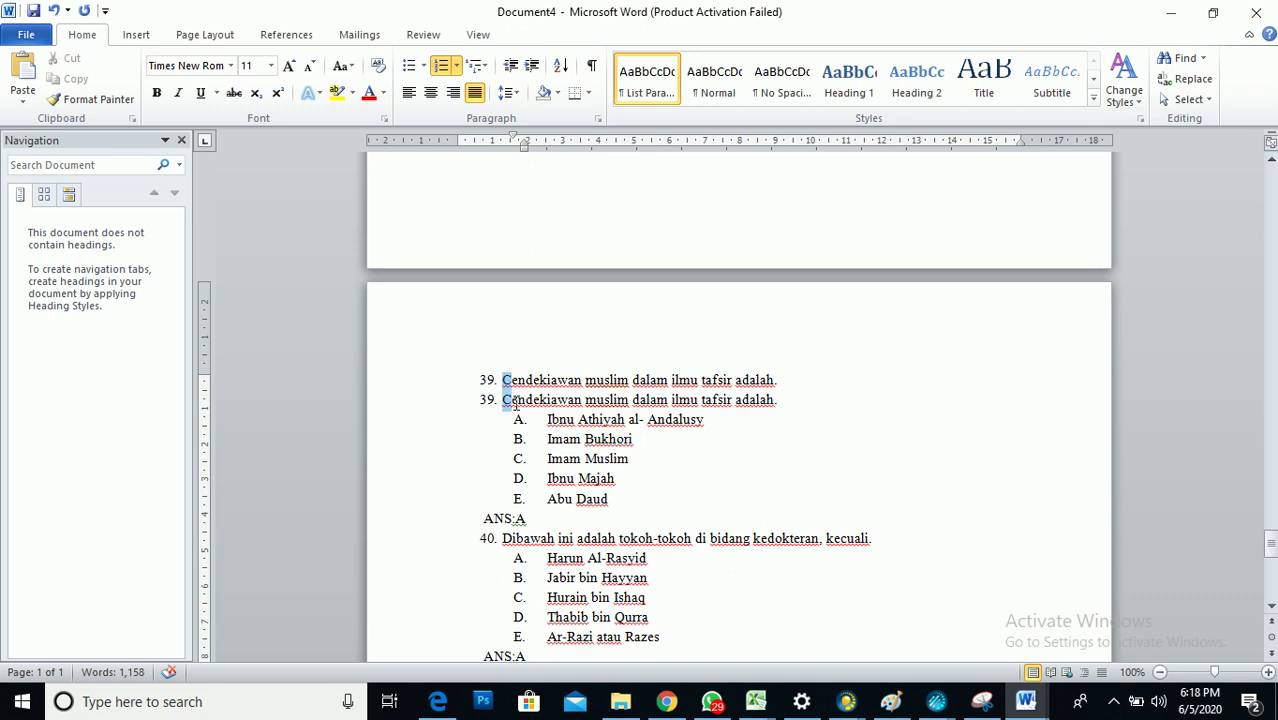
Step: Delete the duplicated question 39 line "Cendekiawan muslim dalam ilmu tafsir adalah." from the pasted copy
{"action": "left_click_drag", "start_coordinate": [503, 382], "coordinate": [604, 415]}
{"action": "left_click", "coordinate": [587, 382]}
{"action": "left_click_drag", "start_coordinate": [774, 404], "coordinate": [663, 382]}
{"action": "left_click", "coordinate": [605, 378]}
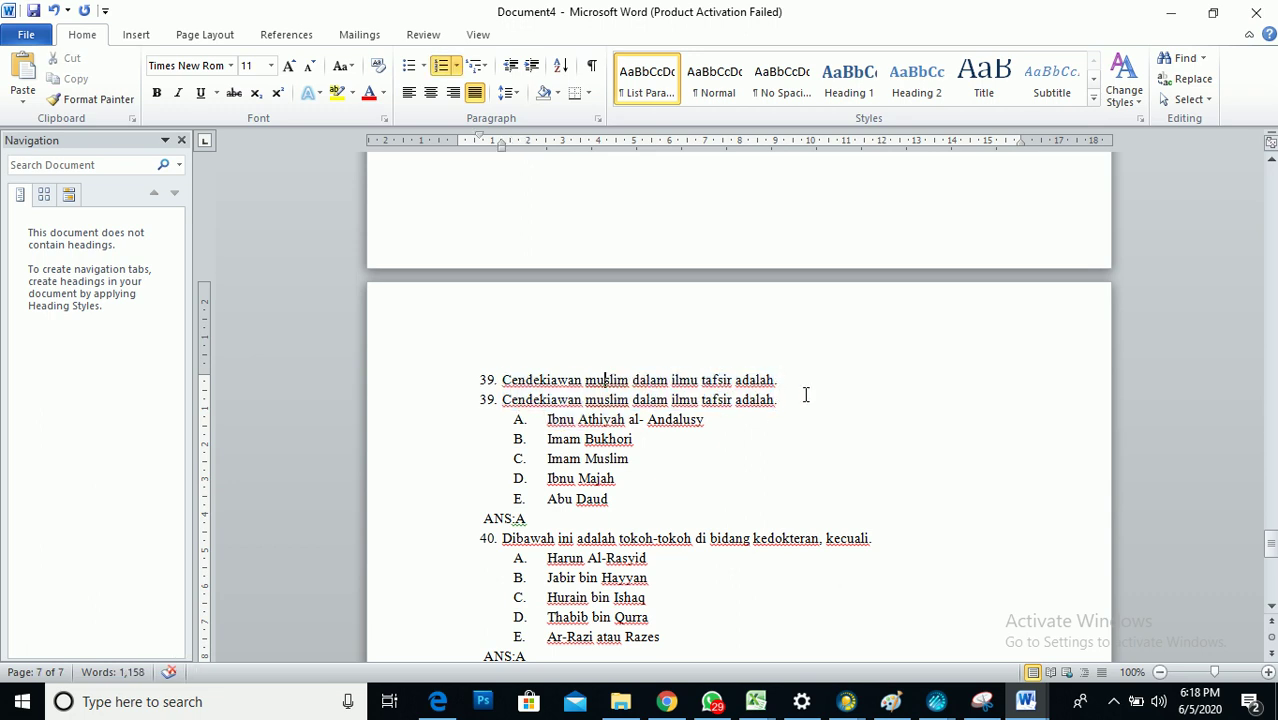
{"action": "key", "text": "Delete"}
{"action": "key", "text": "Delete"}
{"action": "key", "text": "Delete"}
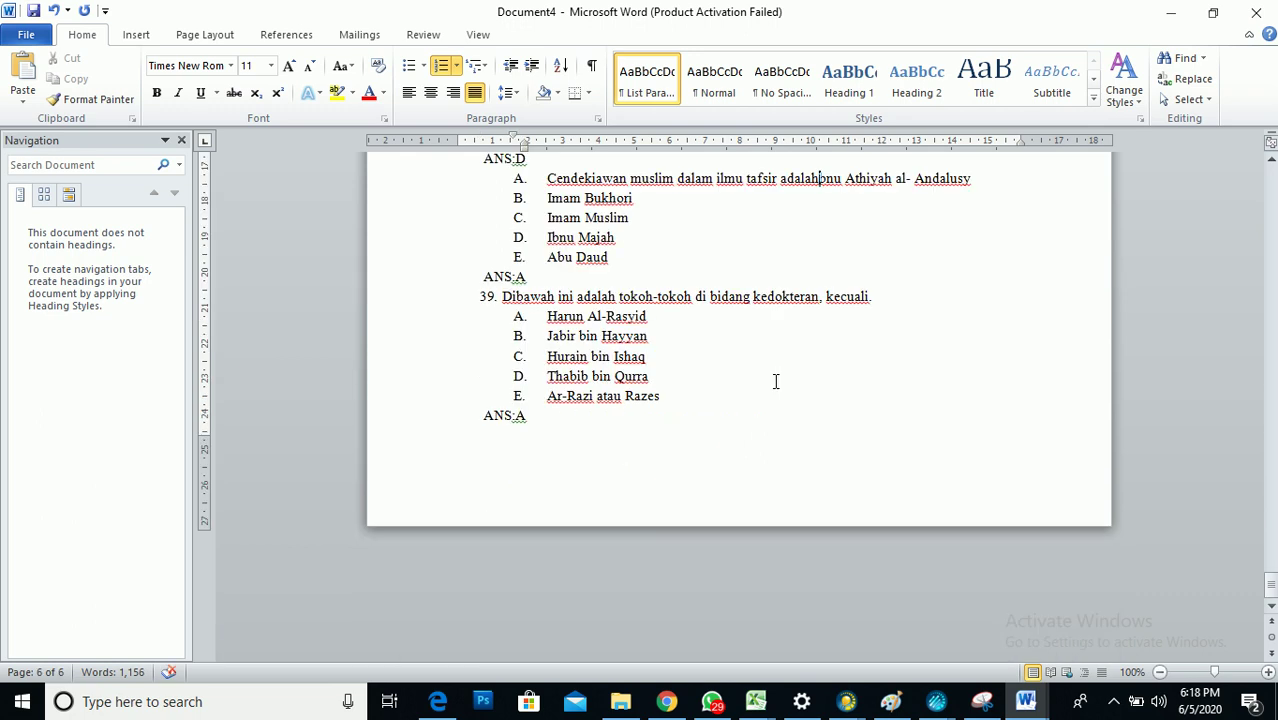
Step: Restore the "I" of "Ibnu" and put option A of question 39 back on its own line below the question
{"action": "type", "text": "I"}
{"action": "key", "text": "Return"}
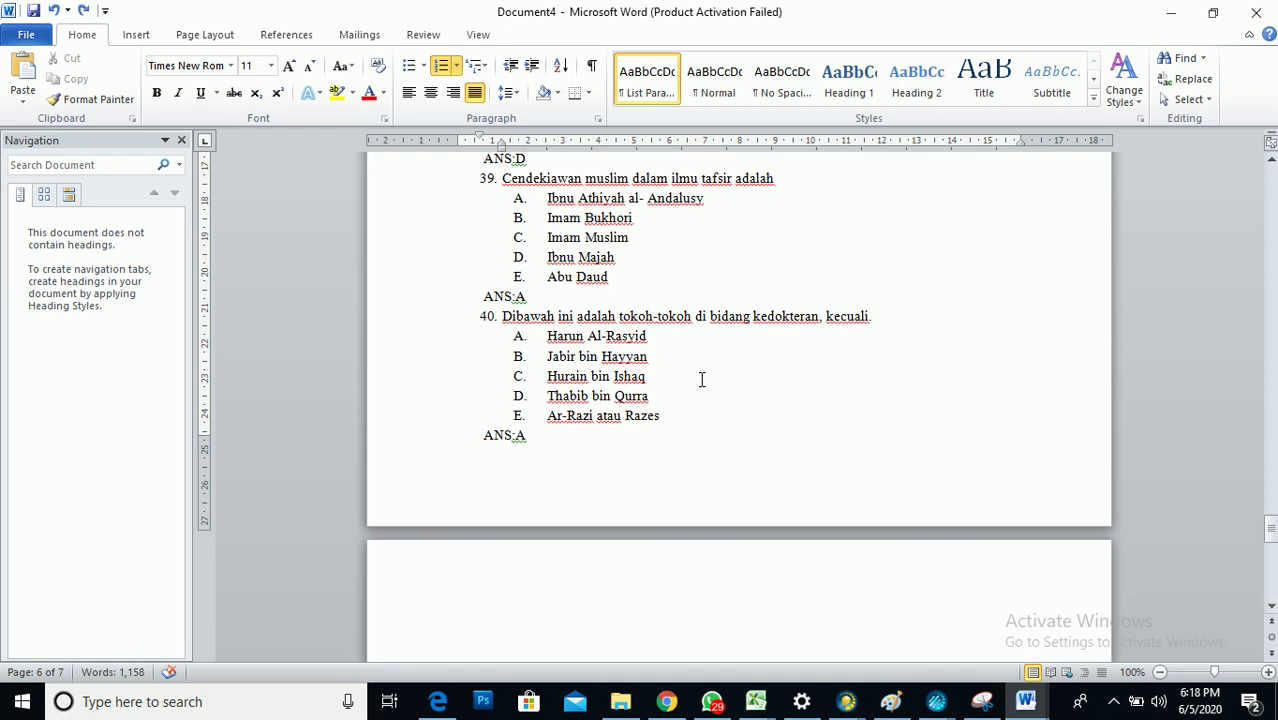
{"action": "left_click_drag", "start_coordinate": [1269, 528], "coordinate": [1269, 518]}
{"action": "left_click", "coordinate": [554, 557]}
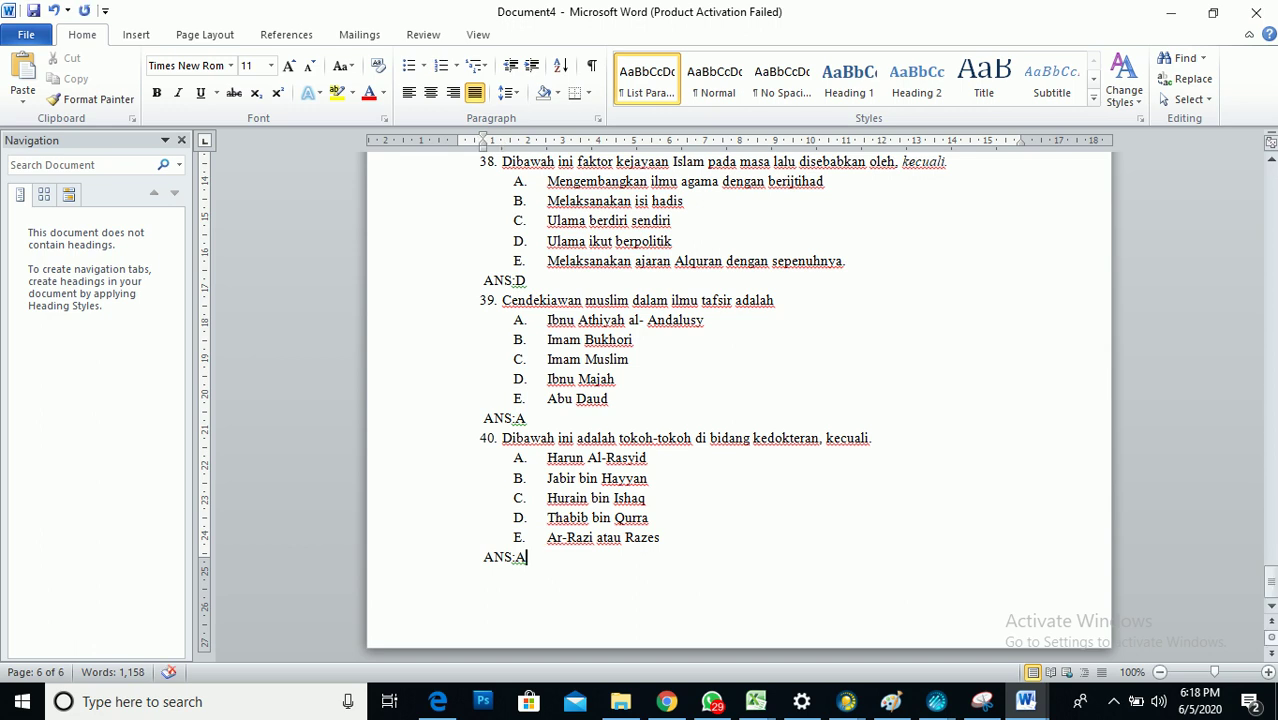
Step: Start saving the document as a new file and choose the ExamView\Banks folder on Local Disk (C:)
{"action": "left_click_drag", "start_coordinate": [1271, 598], "coordinate": [1265, 58]}
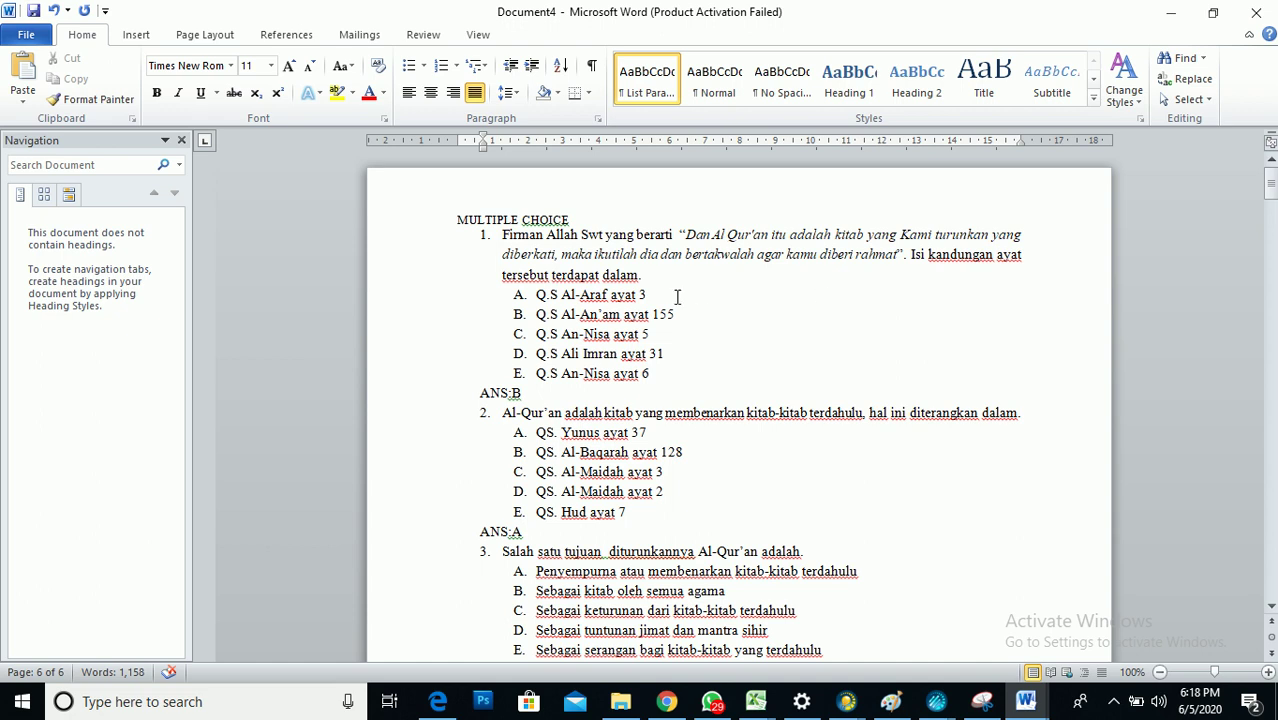
{"action": "left_click", "coordinate": [20, 38]}
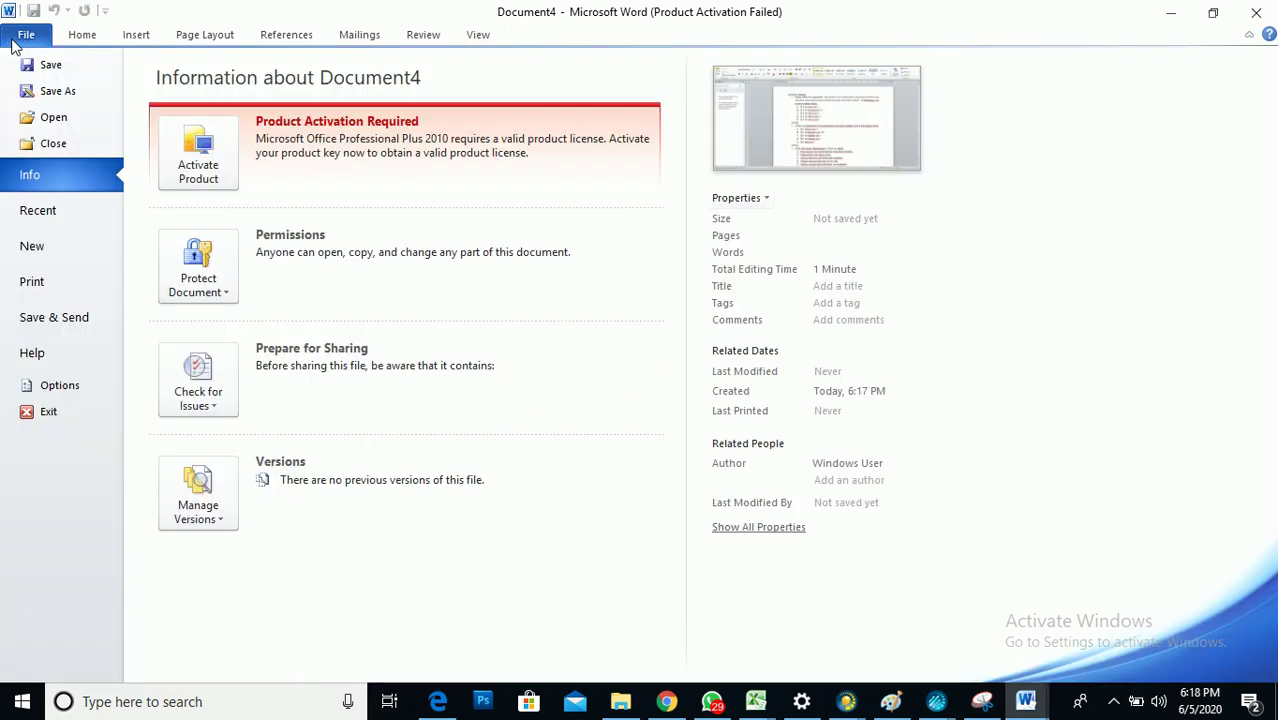
{"action": "left_click", "coordinate": [20, 90]}
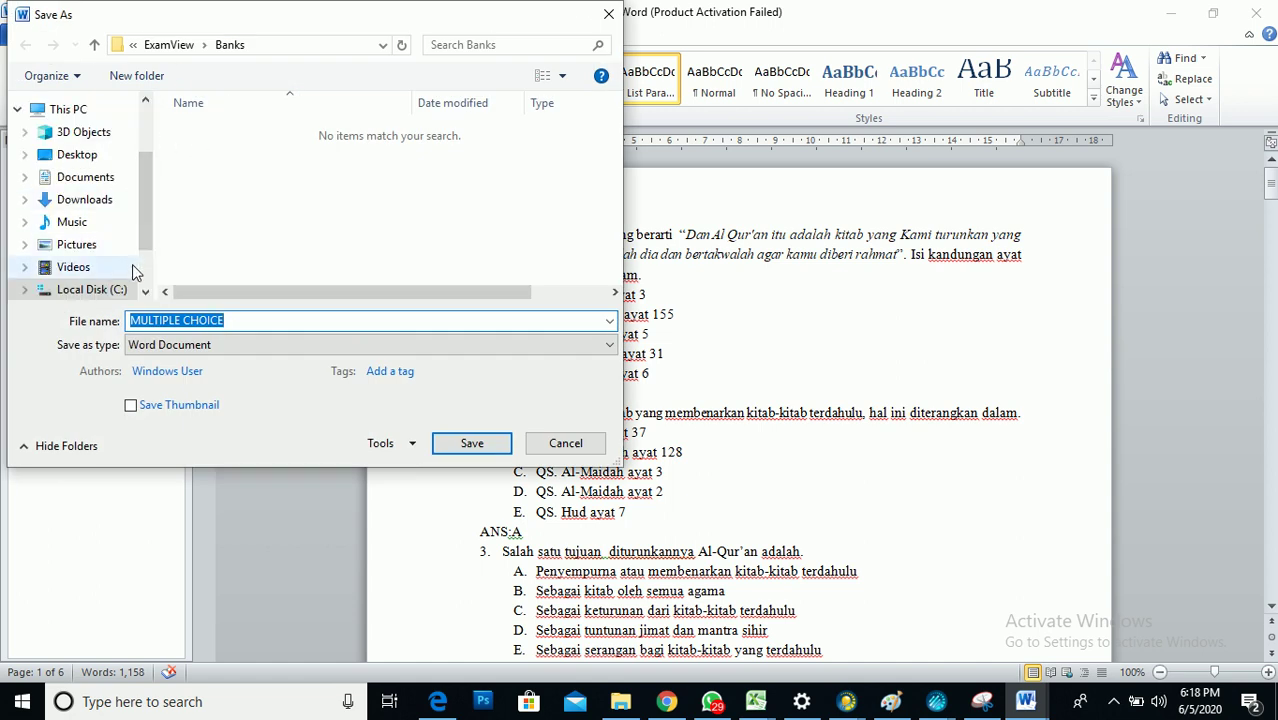
{"action": "scroll", "coordinate": [148, 240], "scroll_direction": "down", "scroll_amount": 1}
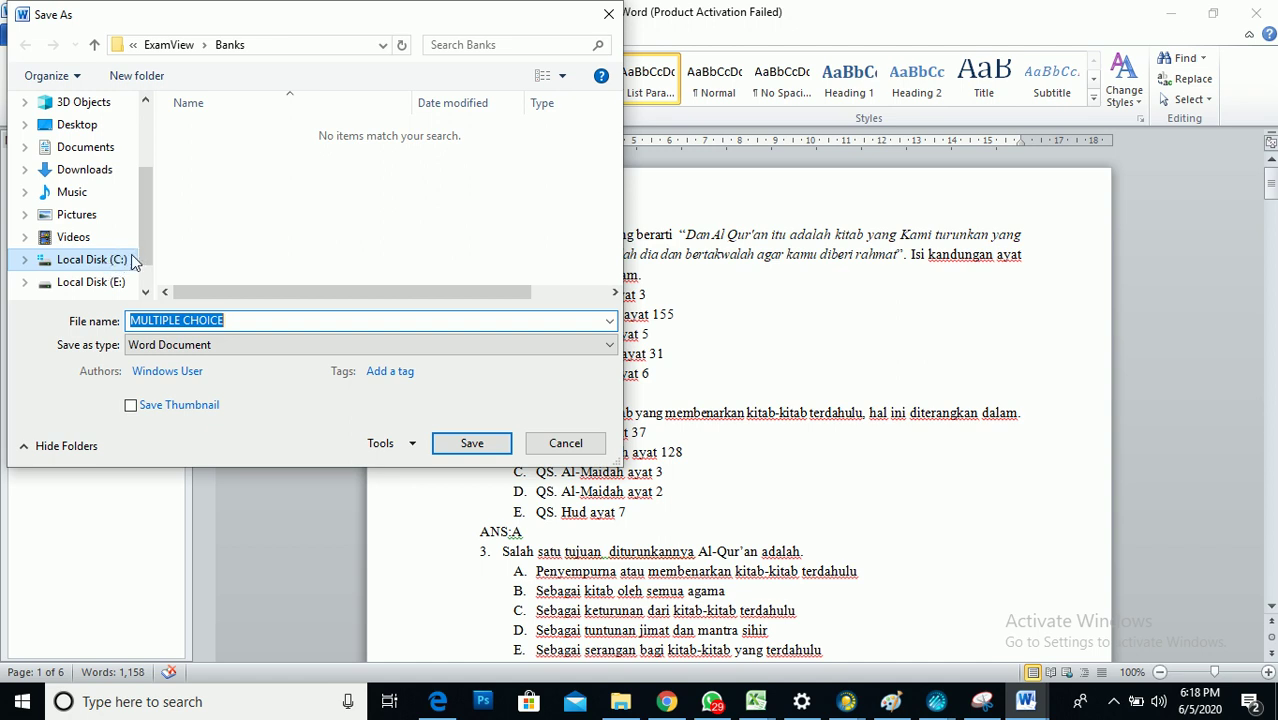
{"action": "scroll", "coordinate": [145, 260], "scroll_direction": "down", "scroll_amount": 1}
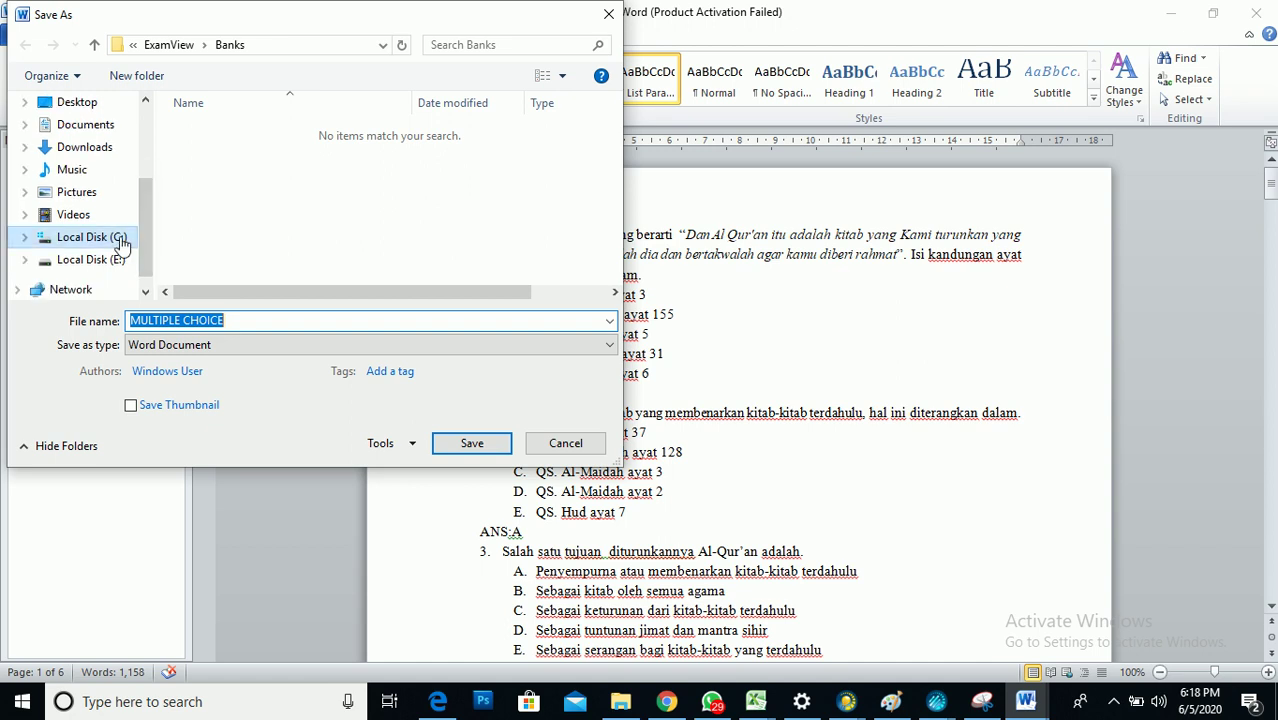
{"action": "left_click", "coordinate": [119, 241]}
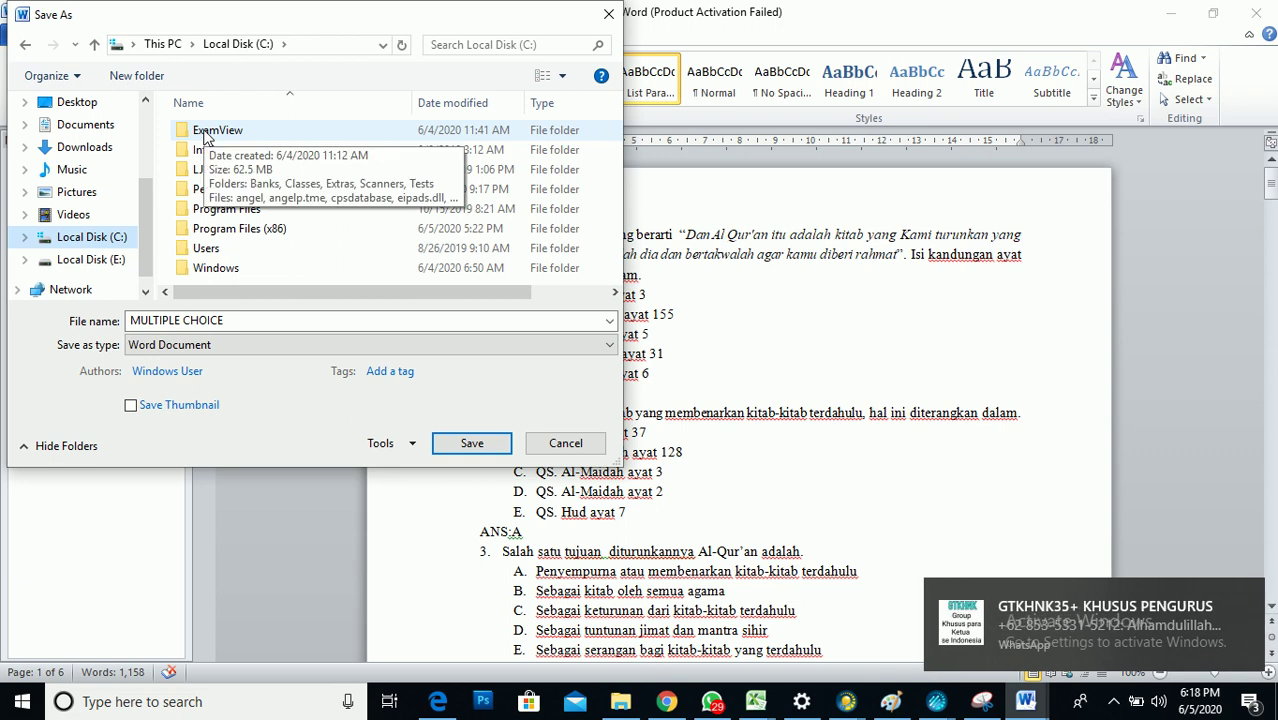
{"action": "double_click", "coordinate": [205, 136]}
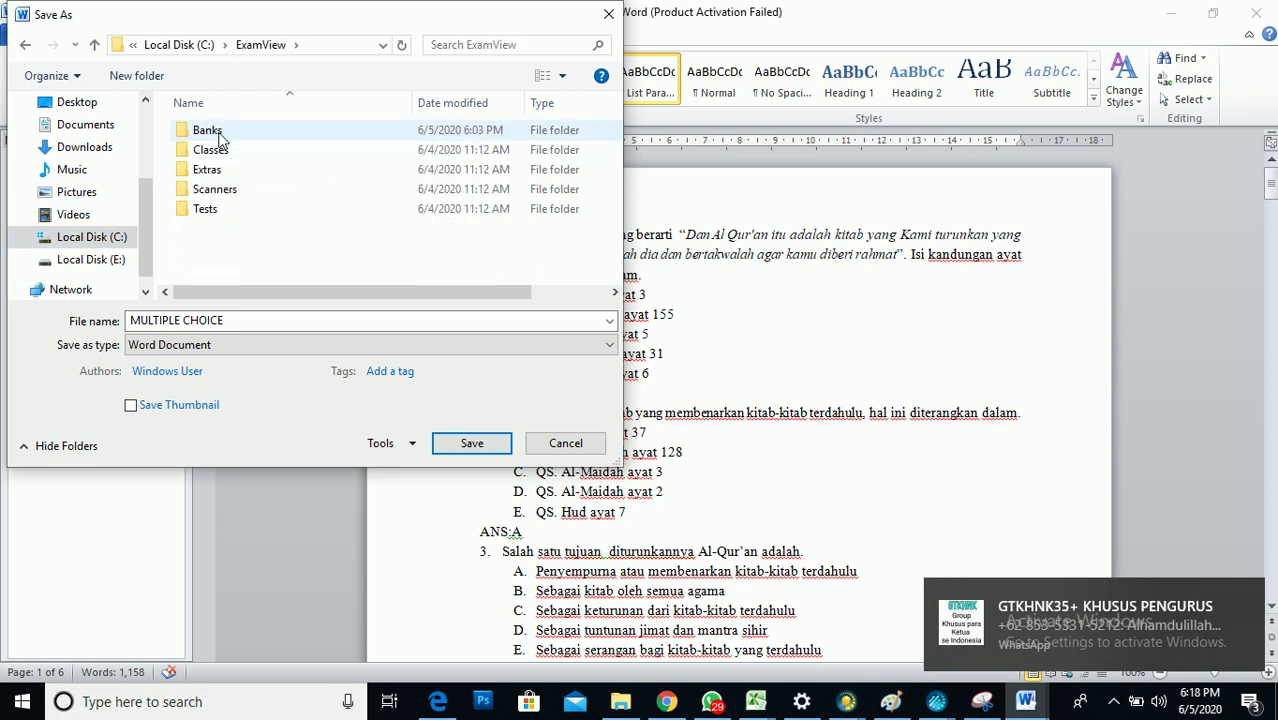
{"action": "double_click", "coordinate": [219, 134]}
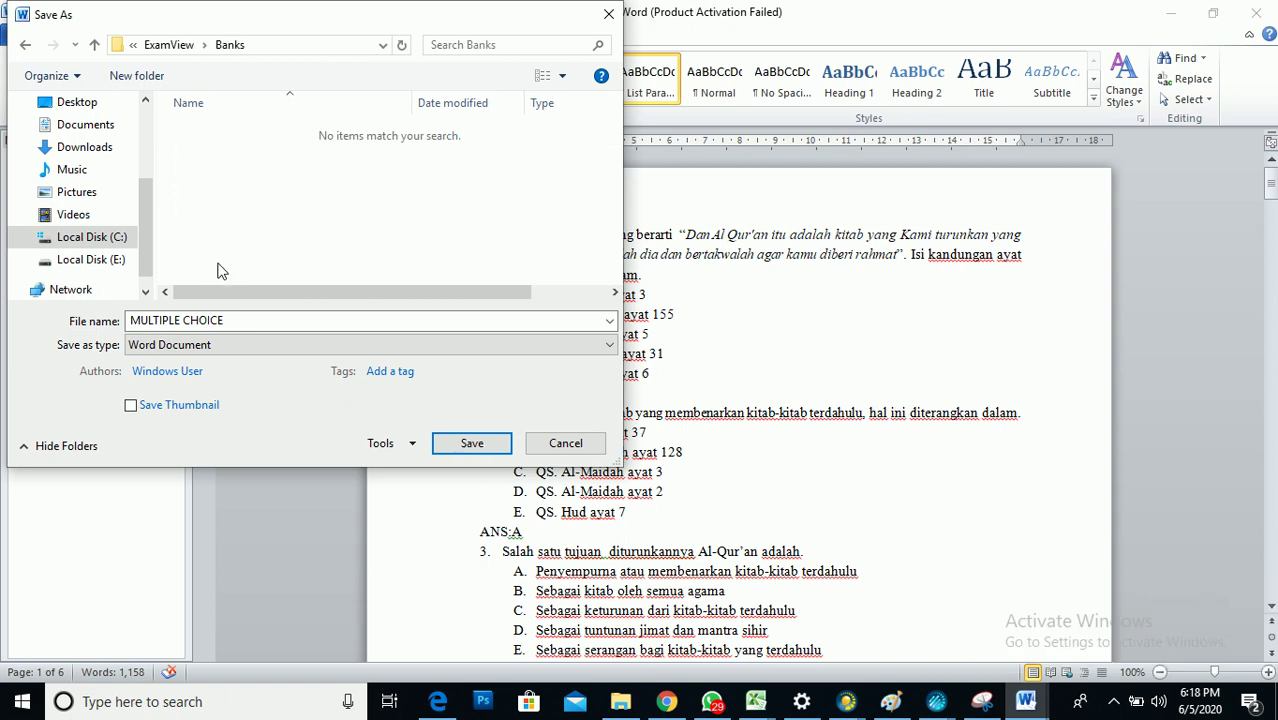
Step: Set the file type to Rich Text Format and name the file "ULANGAN PENDIDIKAN AGAMA XI SEMUA JURUSAN"
{"action": "left_click", "coordinate": [218, 350]}
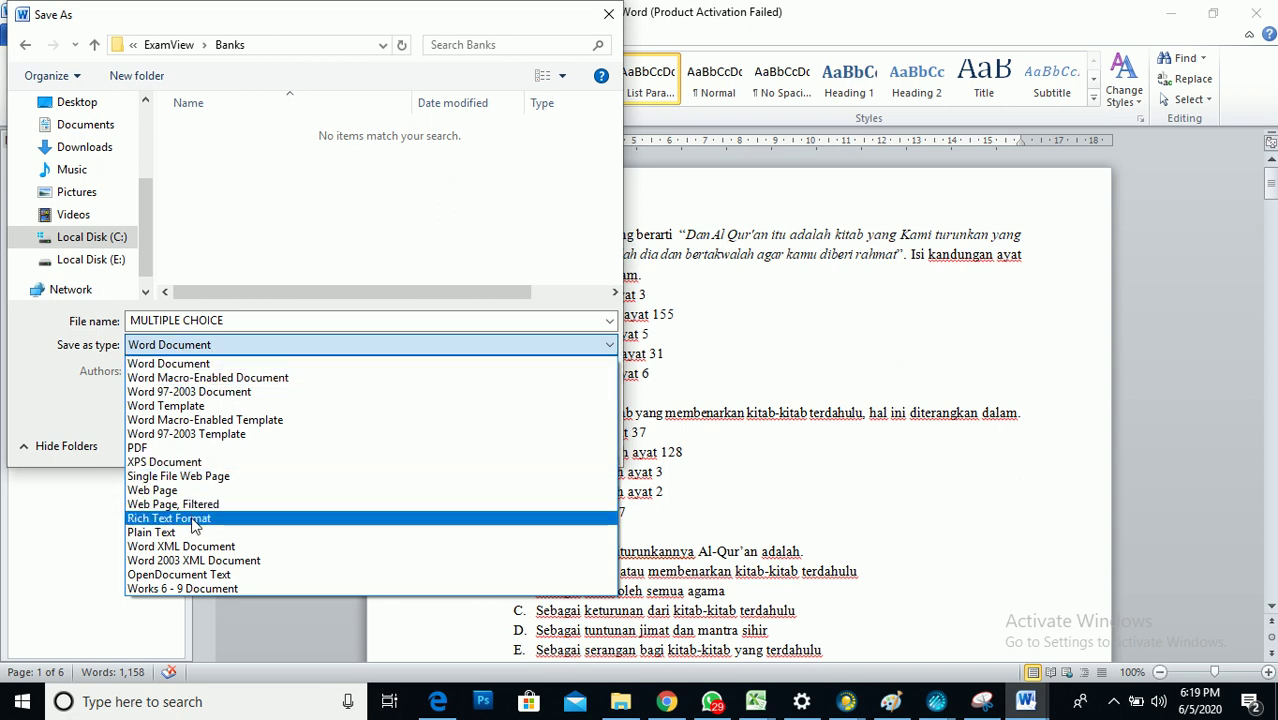
{"action": "left_click", "coordinate": [192, 520]}
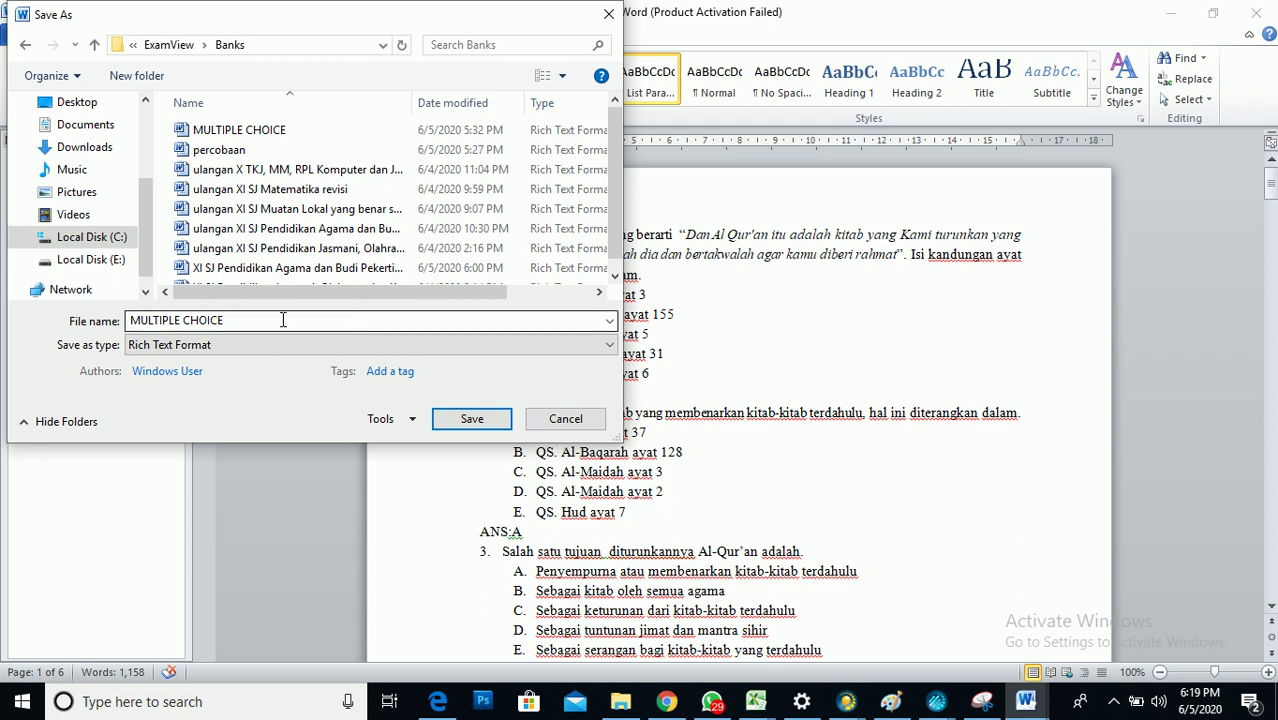
{"action": "left_click_drag", "start_coordinate": [243, 319], "coordinate": [122, 322]}
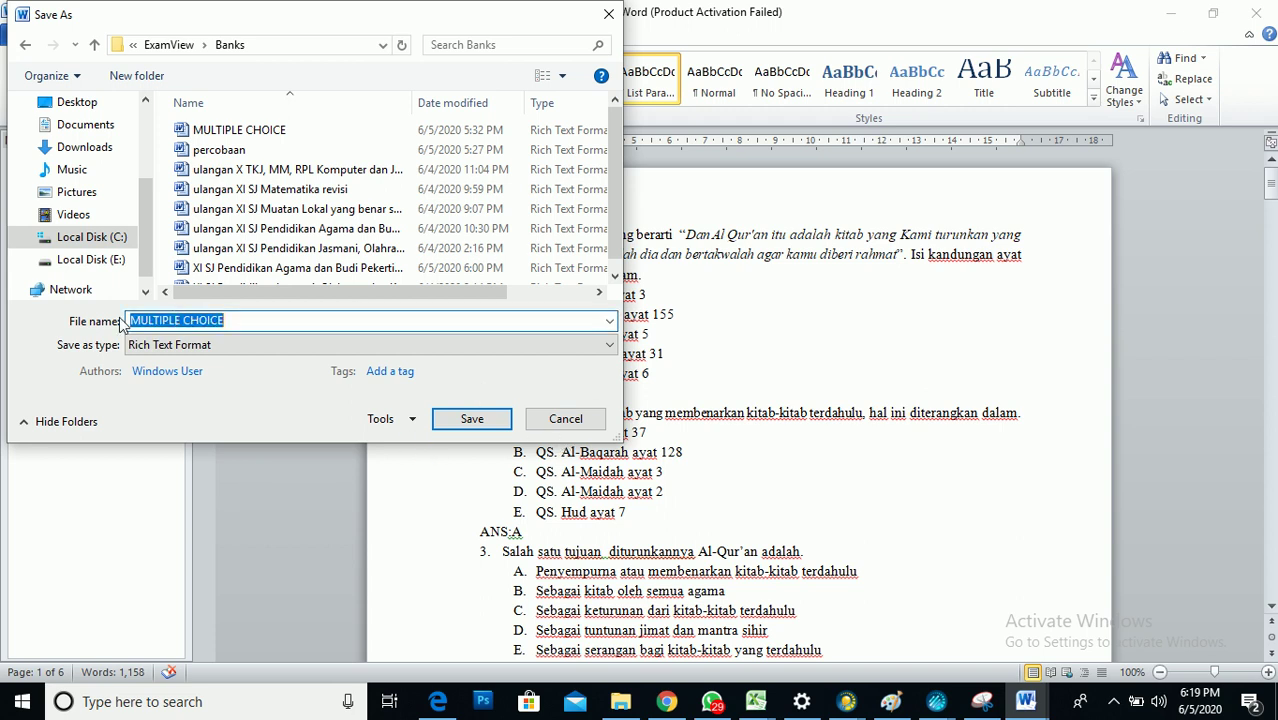
{"action": "left_click", "coordinate": [250, 318]}
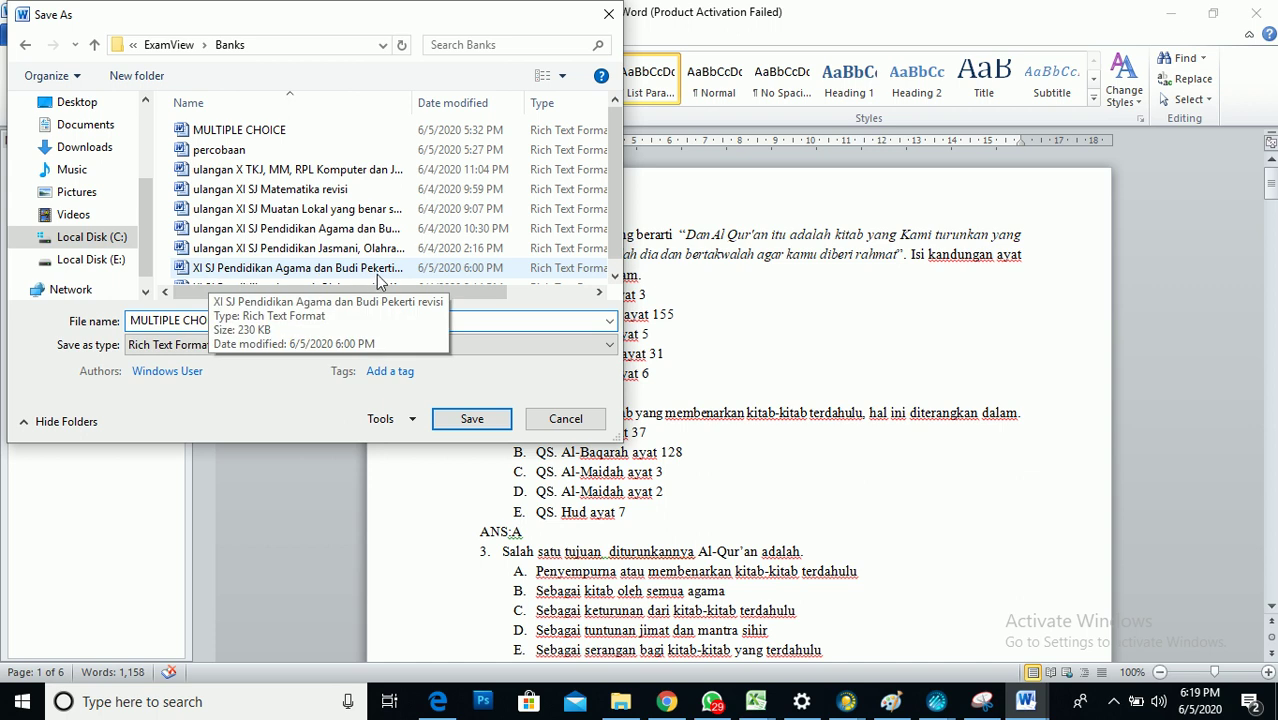
{"action": "left_click_drag", "start_coordinate": [208, 320], "coordinate": [119, 318]}
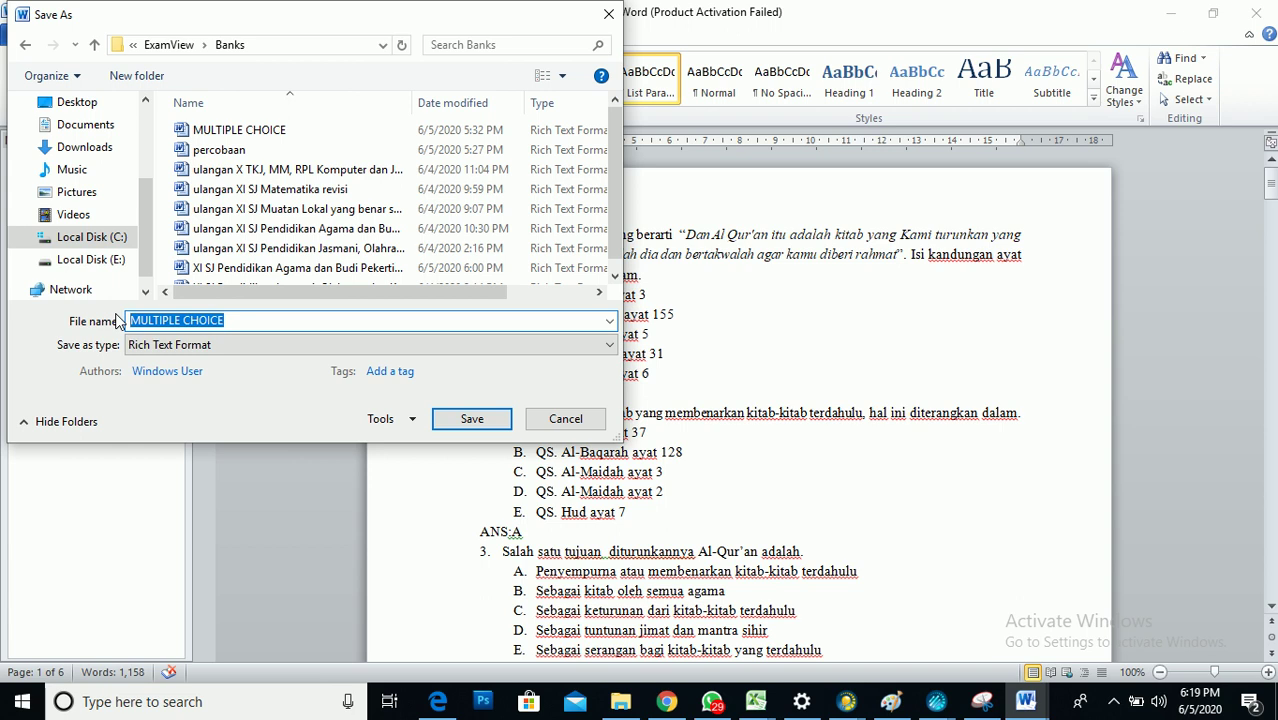
{"action": "type", "text": "ULANGAN "}
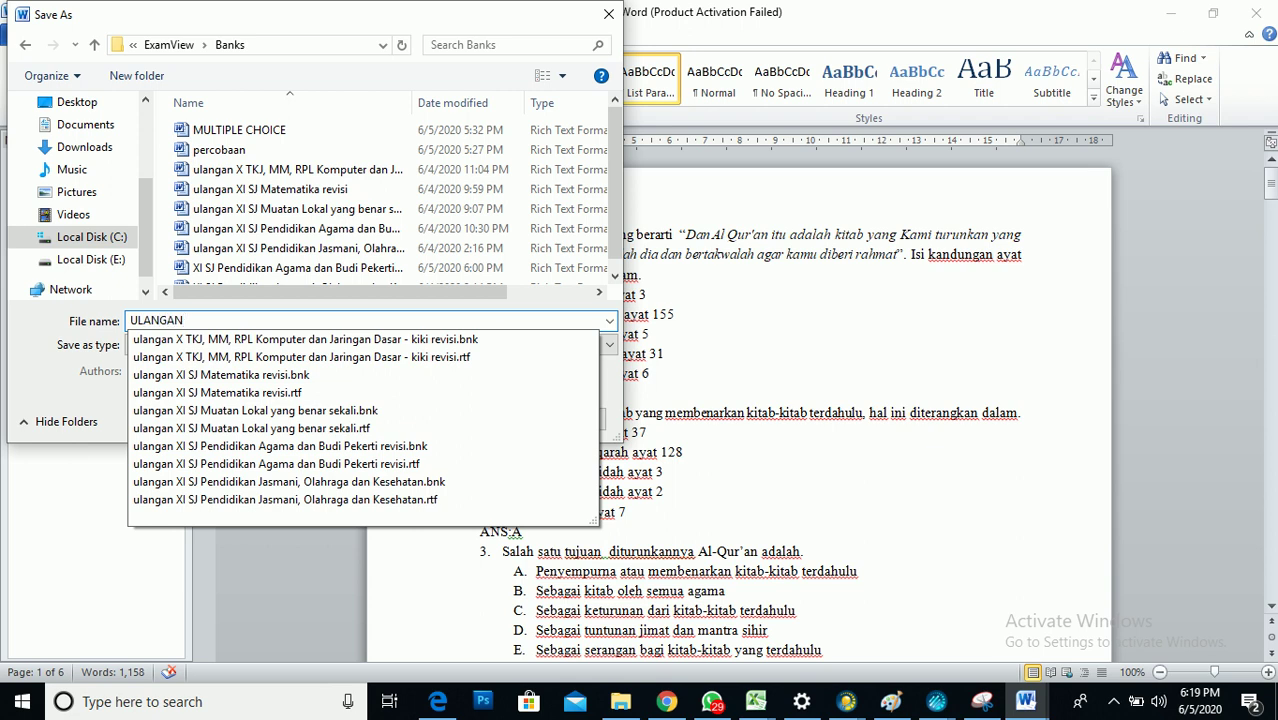
{"action": "type", "text": "PE"}
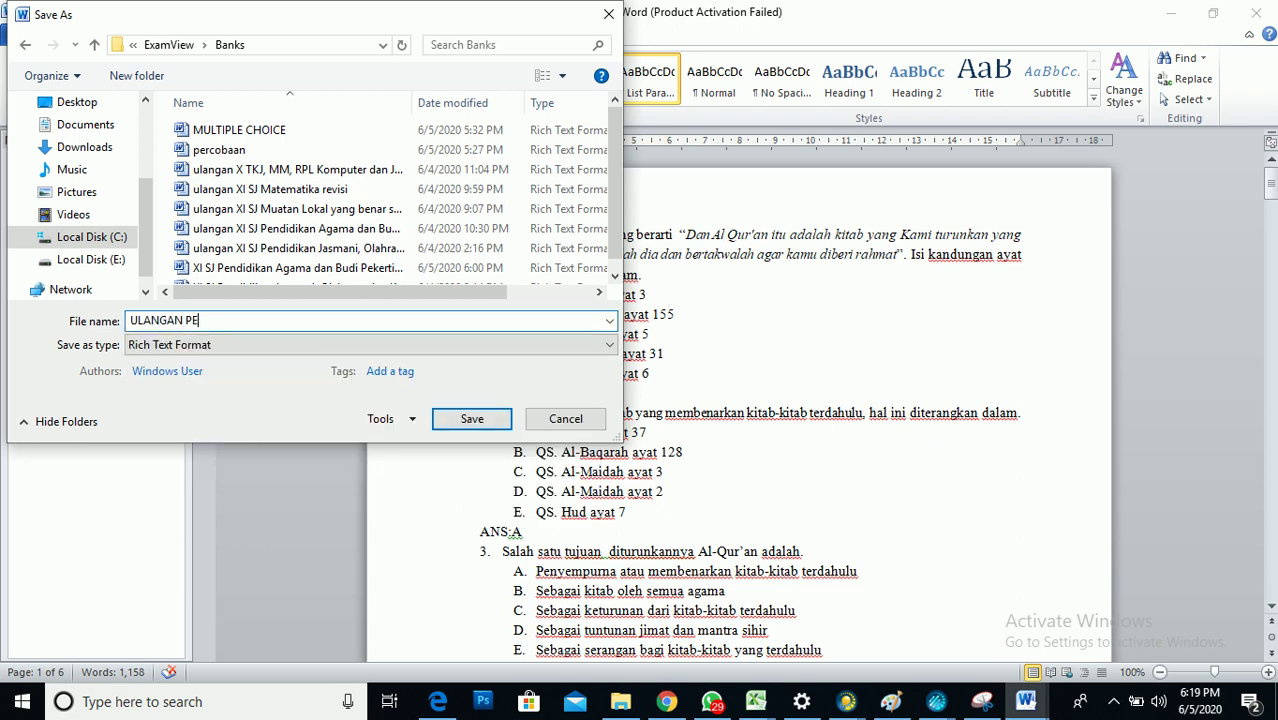
{"action": "type", "text": "NDIDIKAN AGAMA X"}
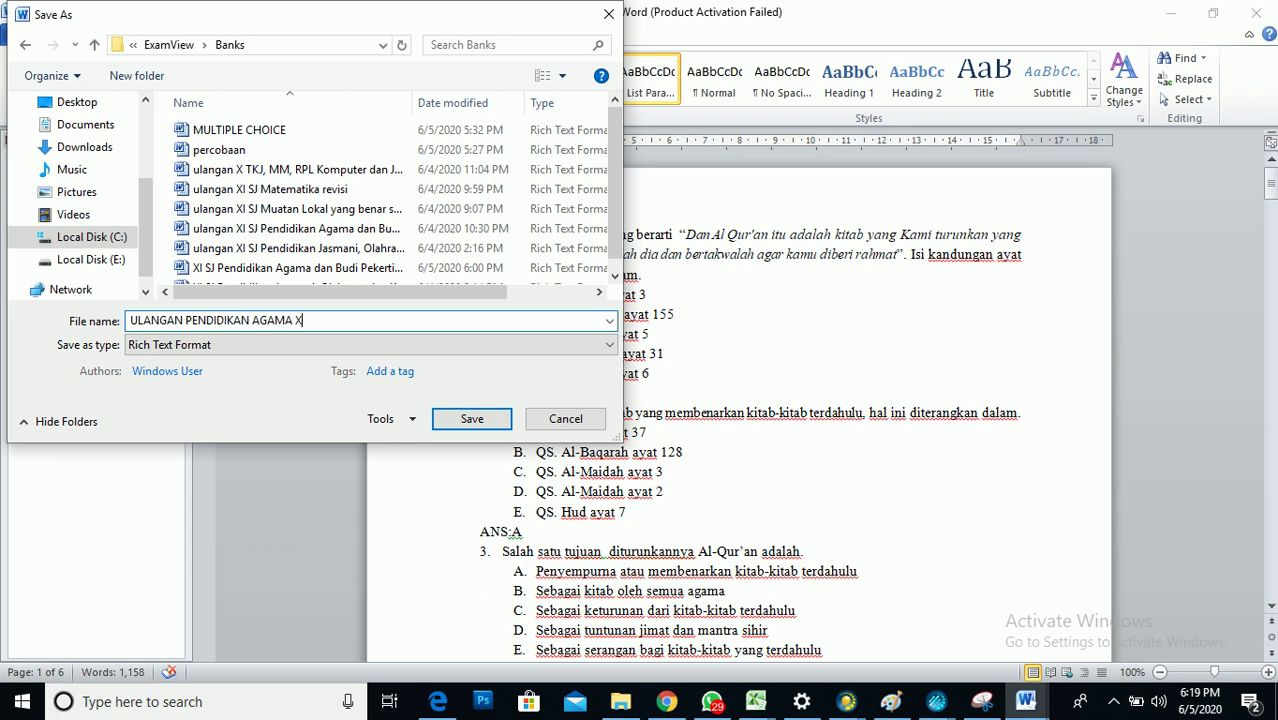
{"action": "type", "text": "I SEMUA JURUSAN"}
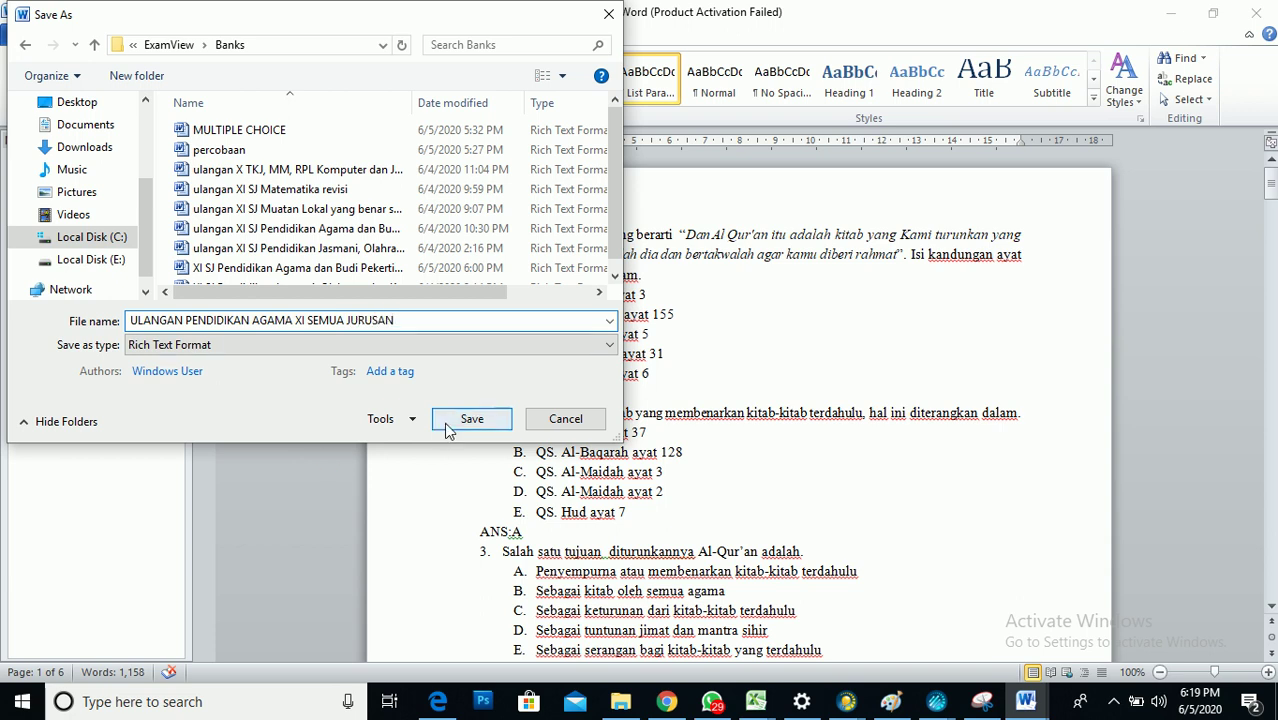
Step: Browse again from Local Disk (C:) to ExamView\Banks and save the Rich Text file there
{"action": "left_click", "coordinate": [100, 240]}
{"action": "left_click", "coordinate": [187, 135]}
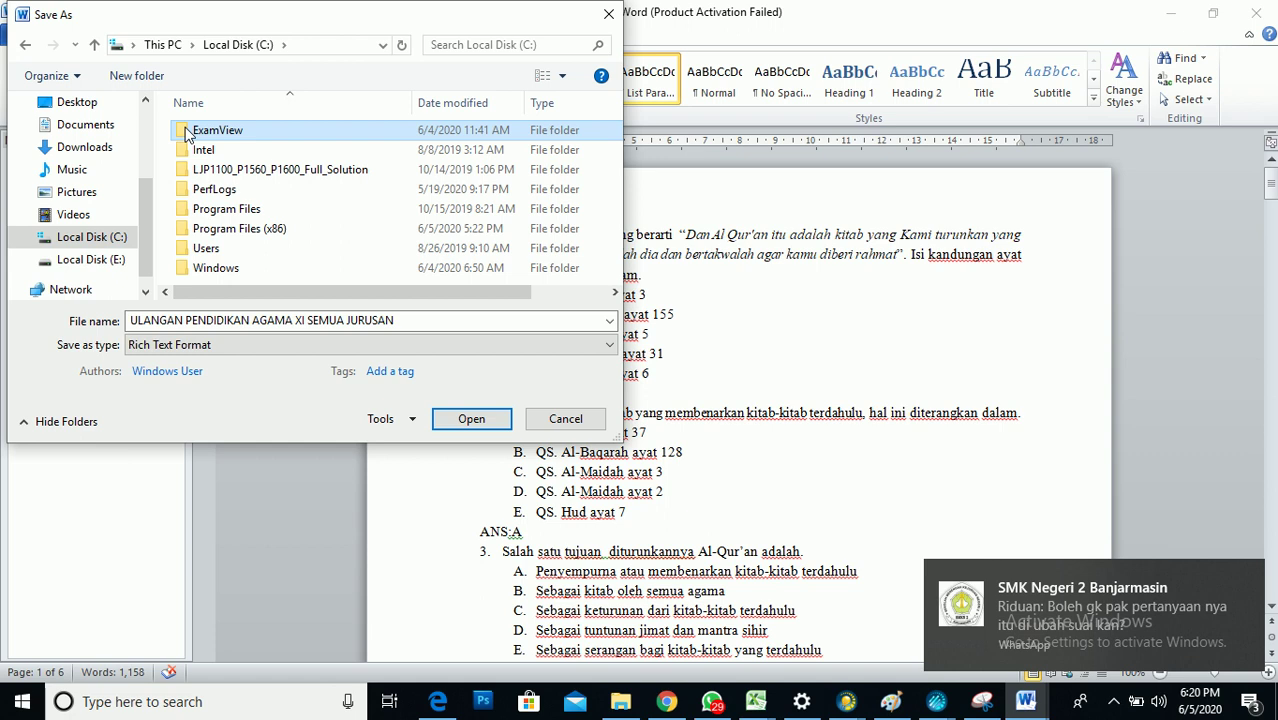
{"action": "double_click", "coordinate": [187, 135]}
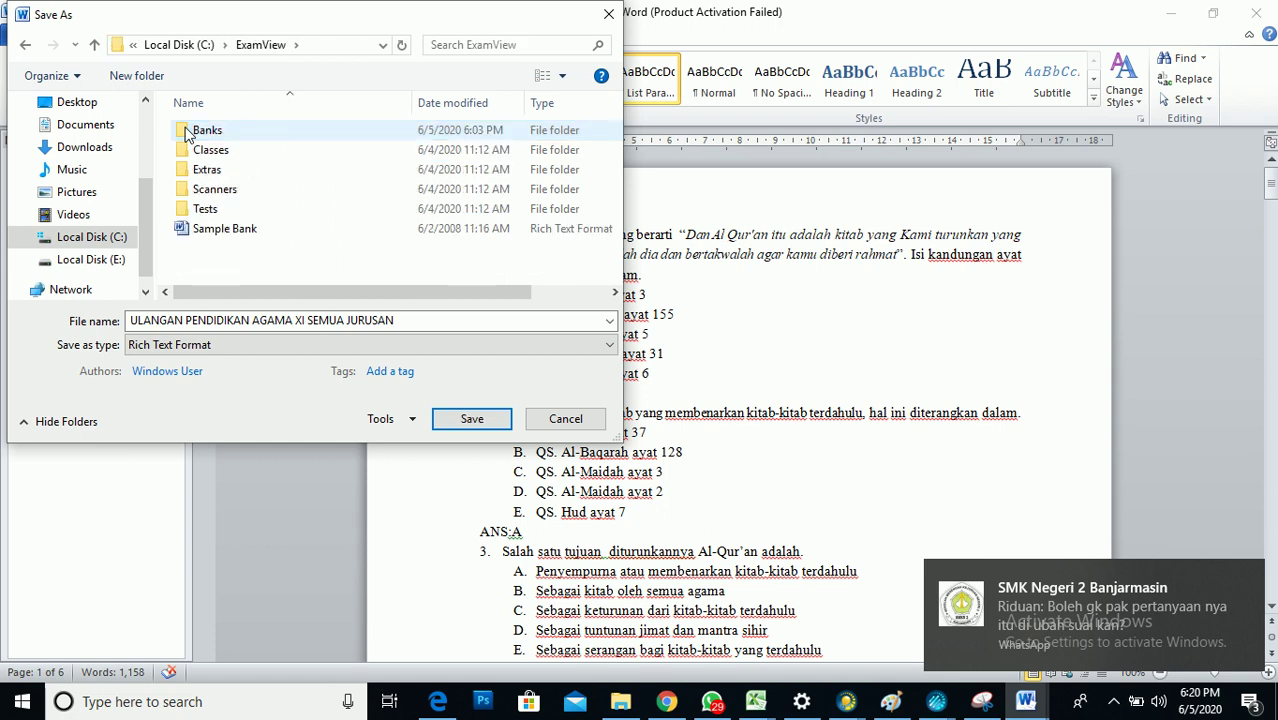
{"action": "double_click", "coordinate": [200, 137]}
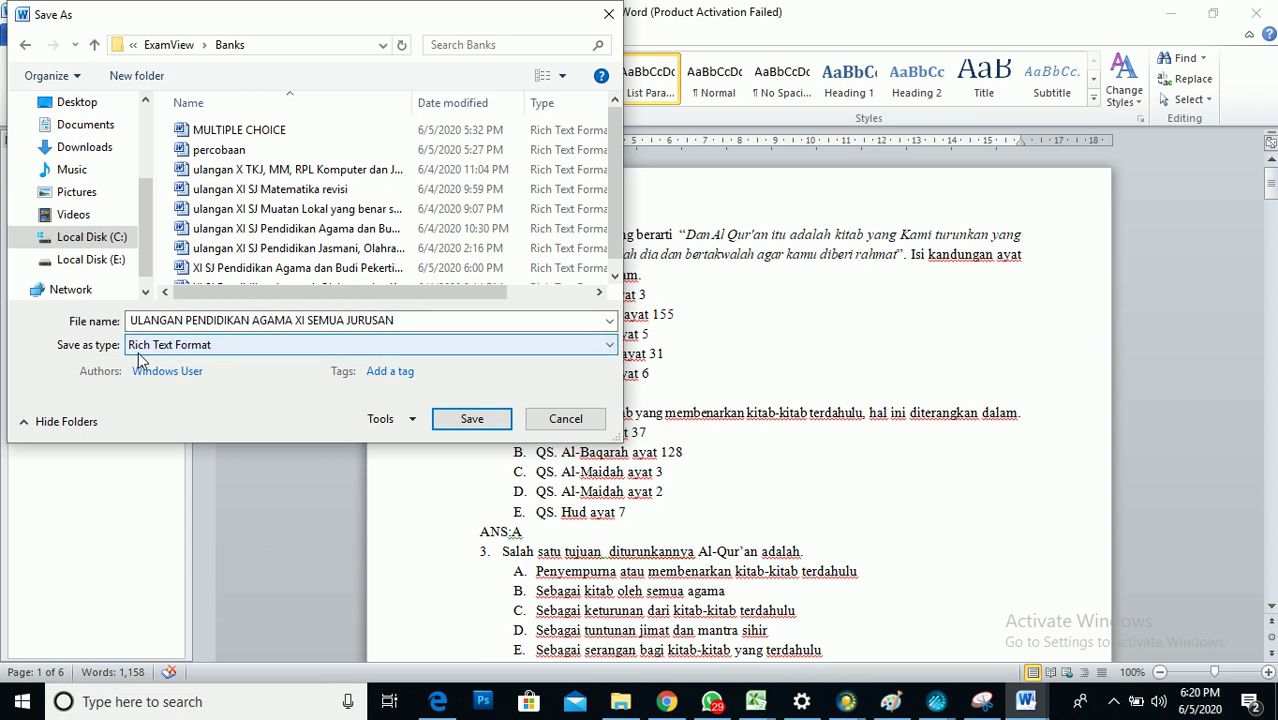
{"action": "left_click", "coordinate": [441, 428]}
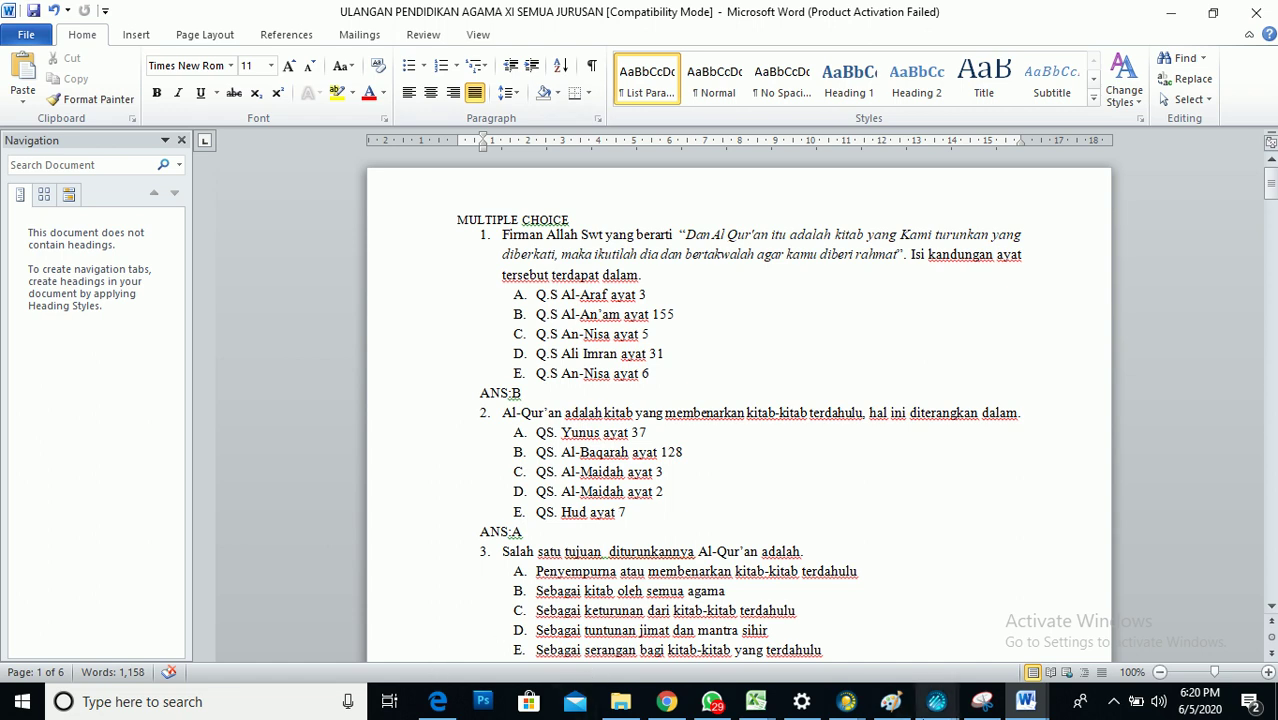
Step: Close both ExamView Import Utility windows left open from earlier imports
{"action": "mouse_move", "coordinate": [925, 714]}
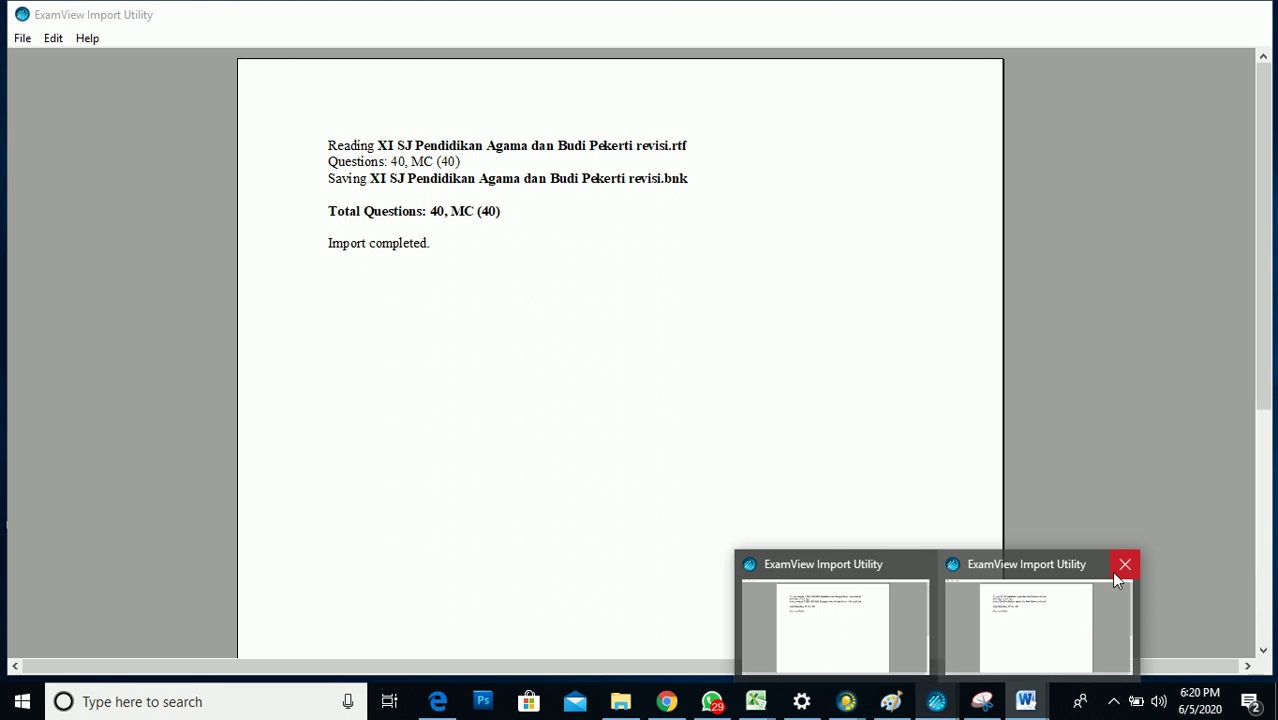
{"action": "left_click", "coordinate": [1127, 563]}
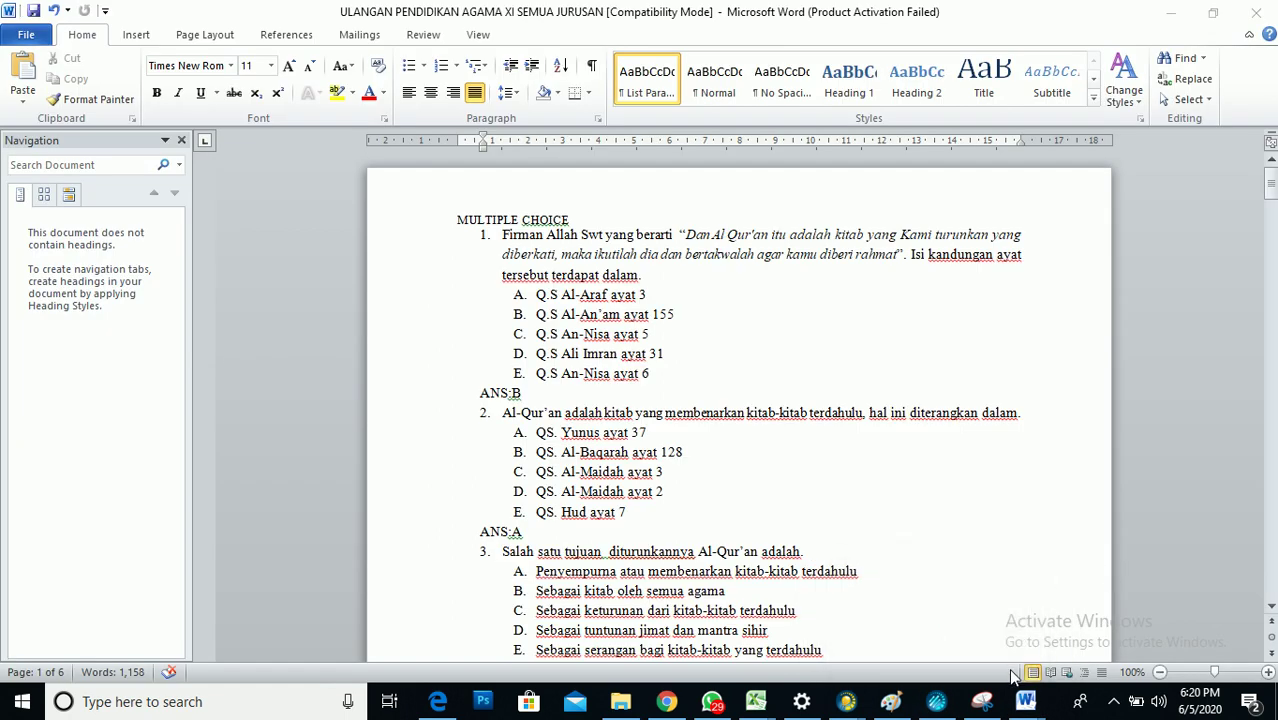
{"action": "left_click", "coordinate": [938, 705]}
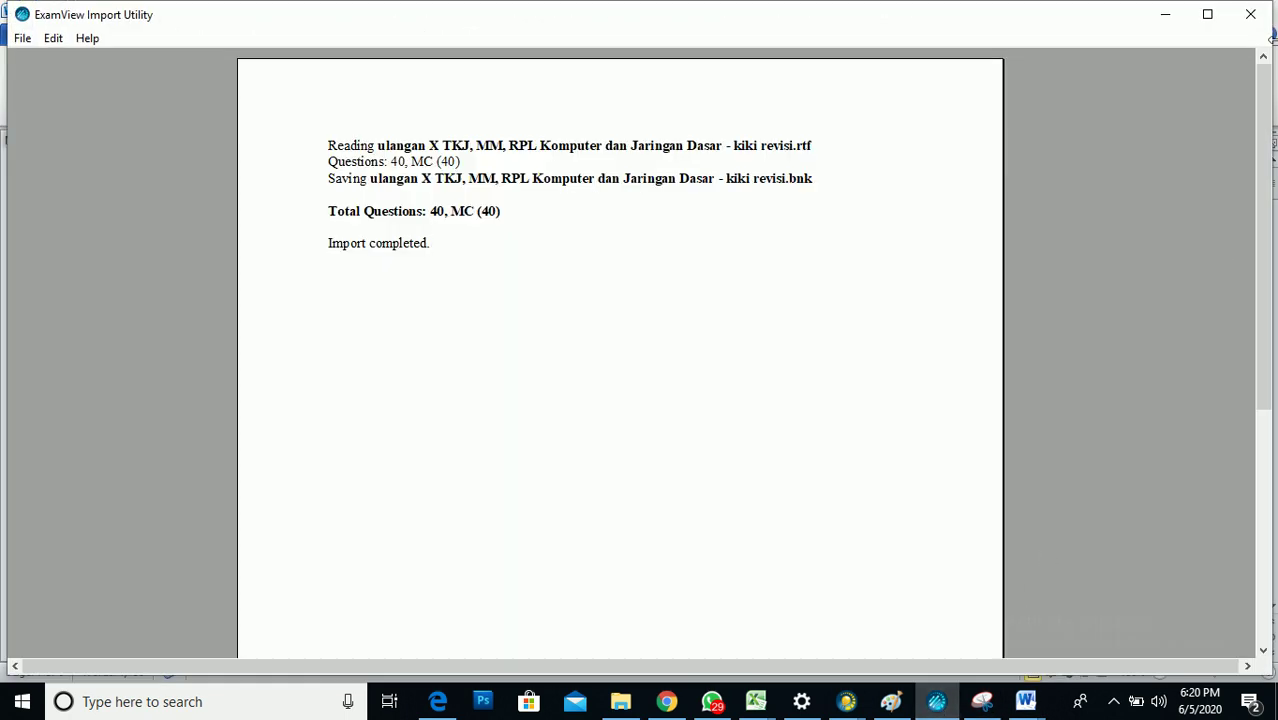
{"action": "left_click", "coordinate": [1250, 14]}
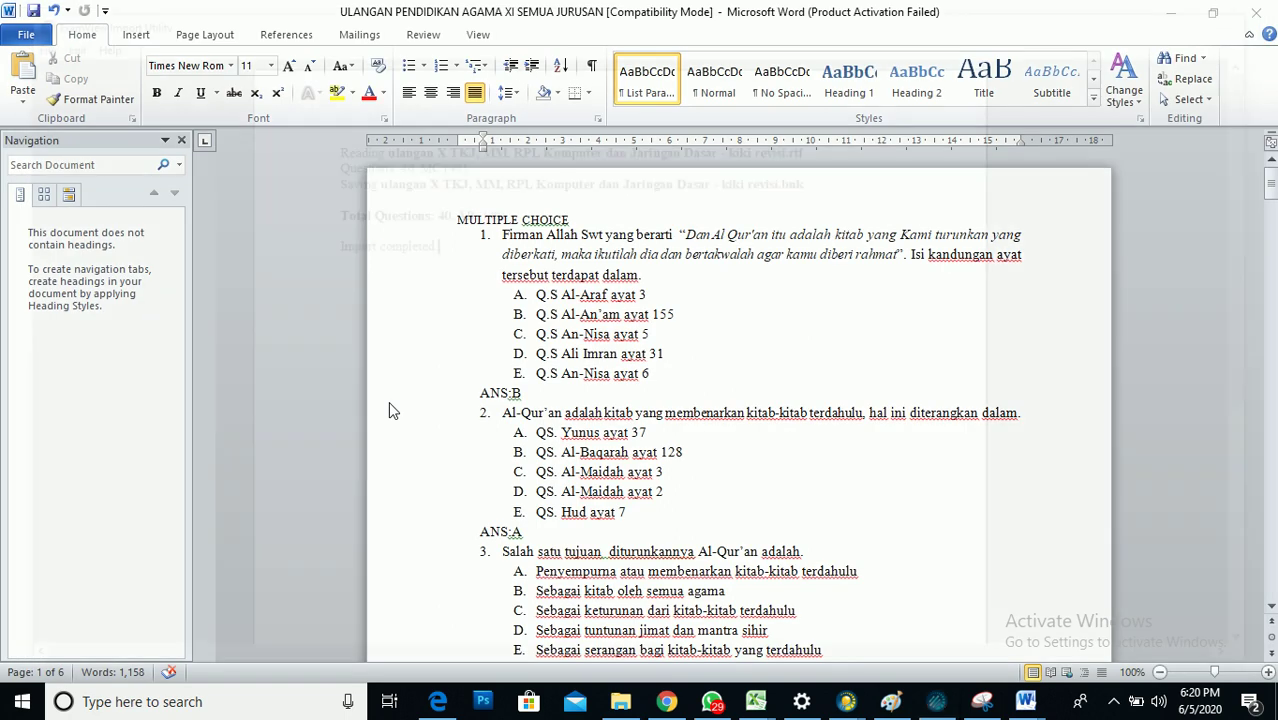
Step: Launch ExamView Import Utility from the ExamView Pro Test Generator program group
{"action": "left_click", "coordinate": [20, 706]}
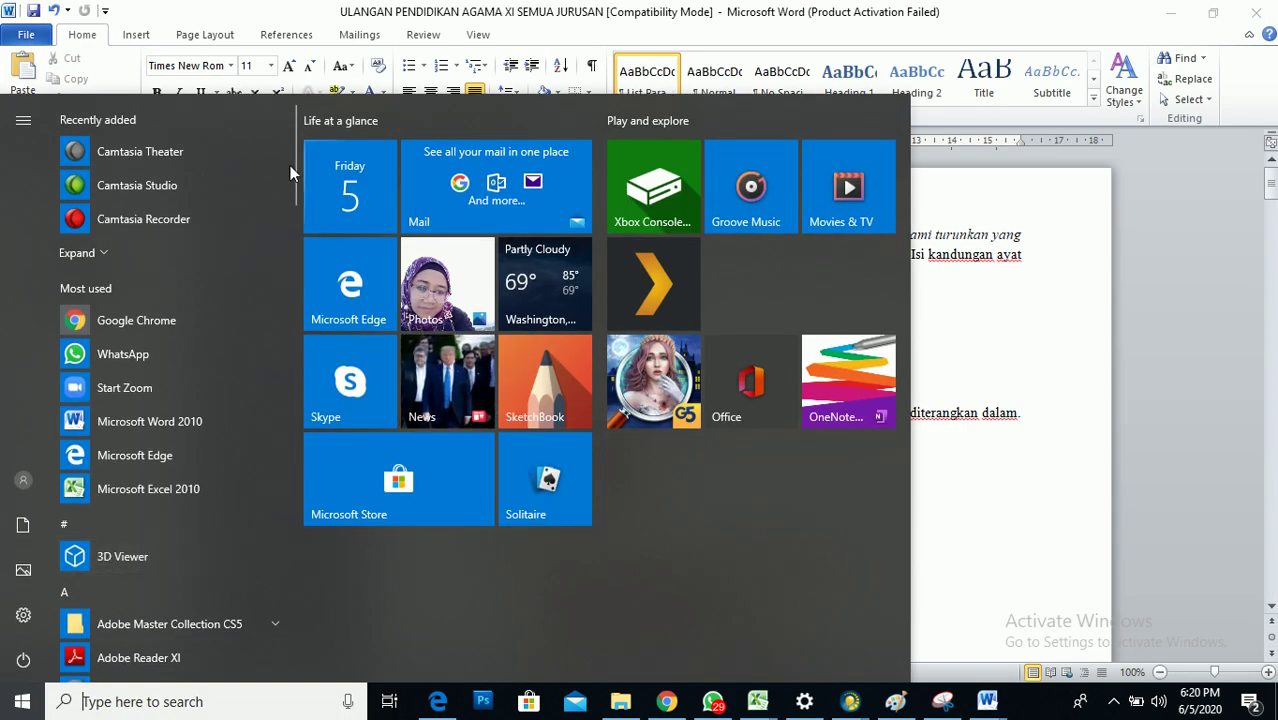
{"action": "left_click_drag", "start_coordinate": [296, 170], "coordinate": [291, 302]}
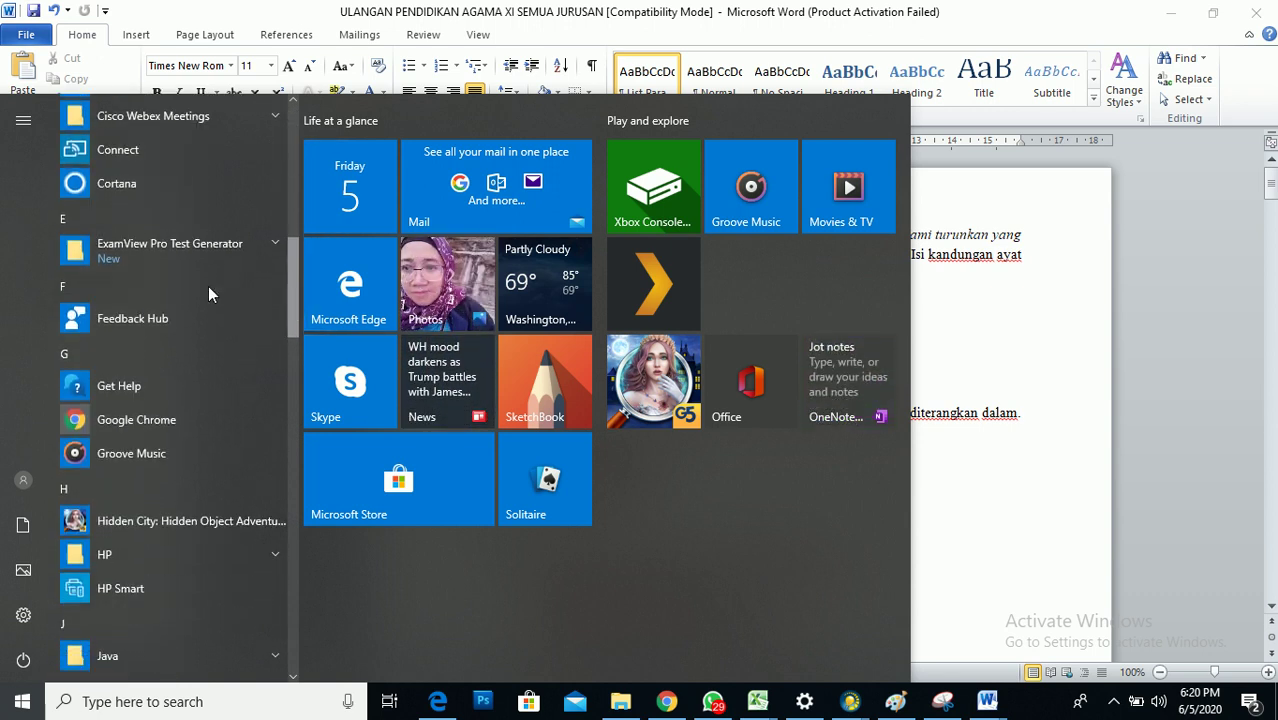
{"action": "left_click", "coordinate": [85, 251]}
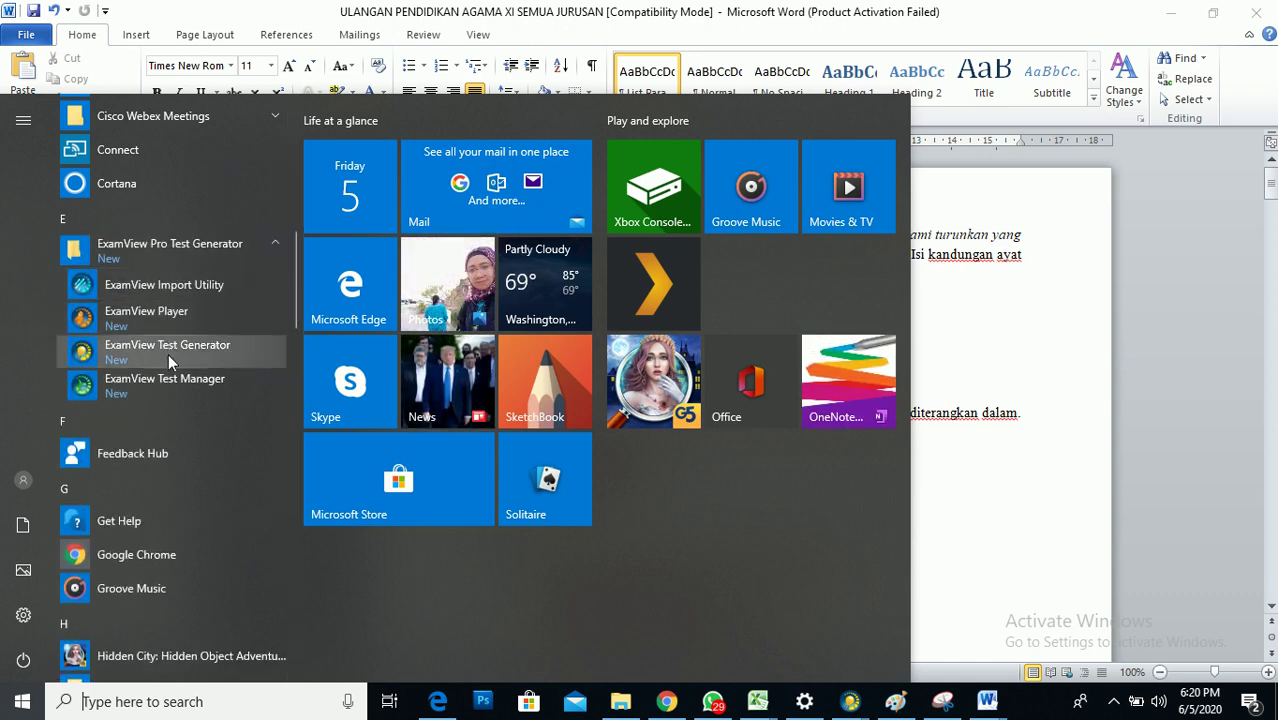
{"action": "left_click", "coordinate": [176, 294]}
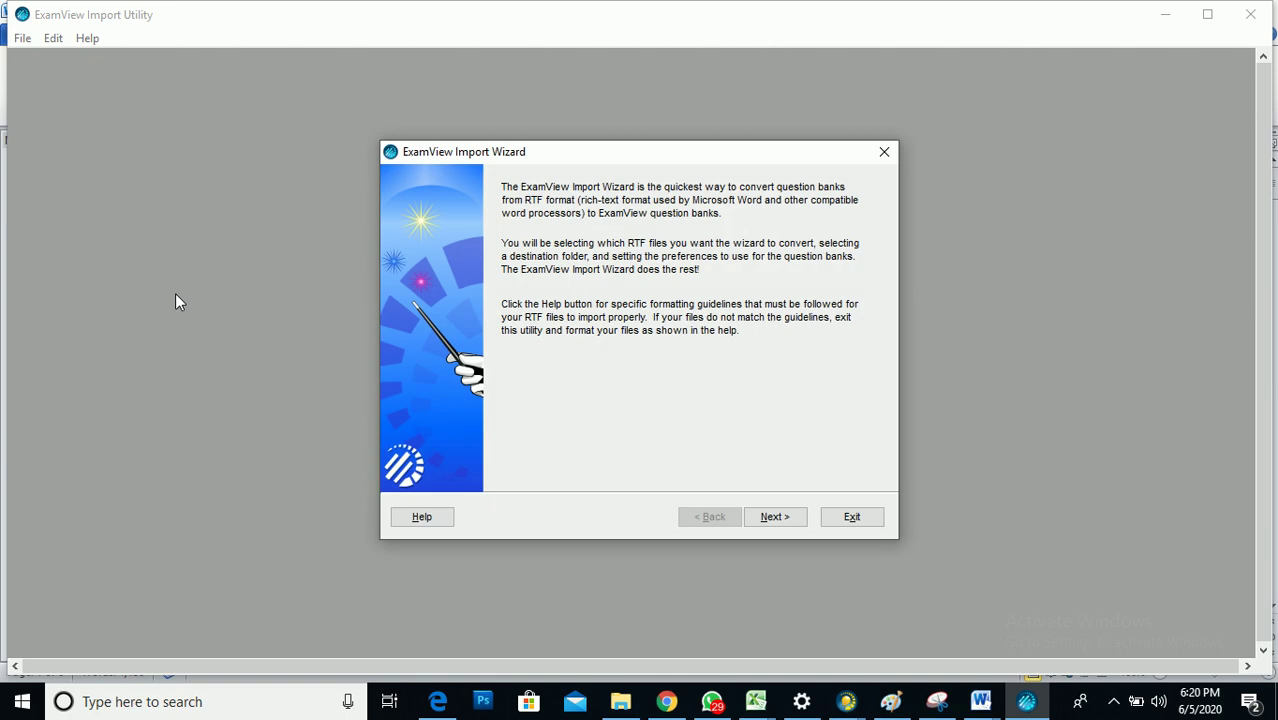
Step: Add ULANGAN PENDIDIKAN AGAMA XI SEMUA JURUSAN.rtf to the import list and continue to the question bank preferences
{"action": "left_click", "coordinate": [776, 517]}
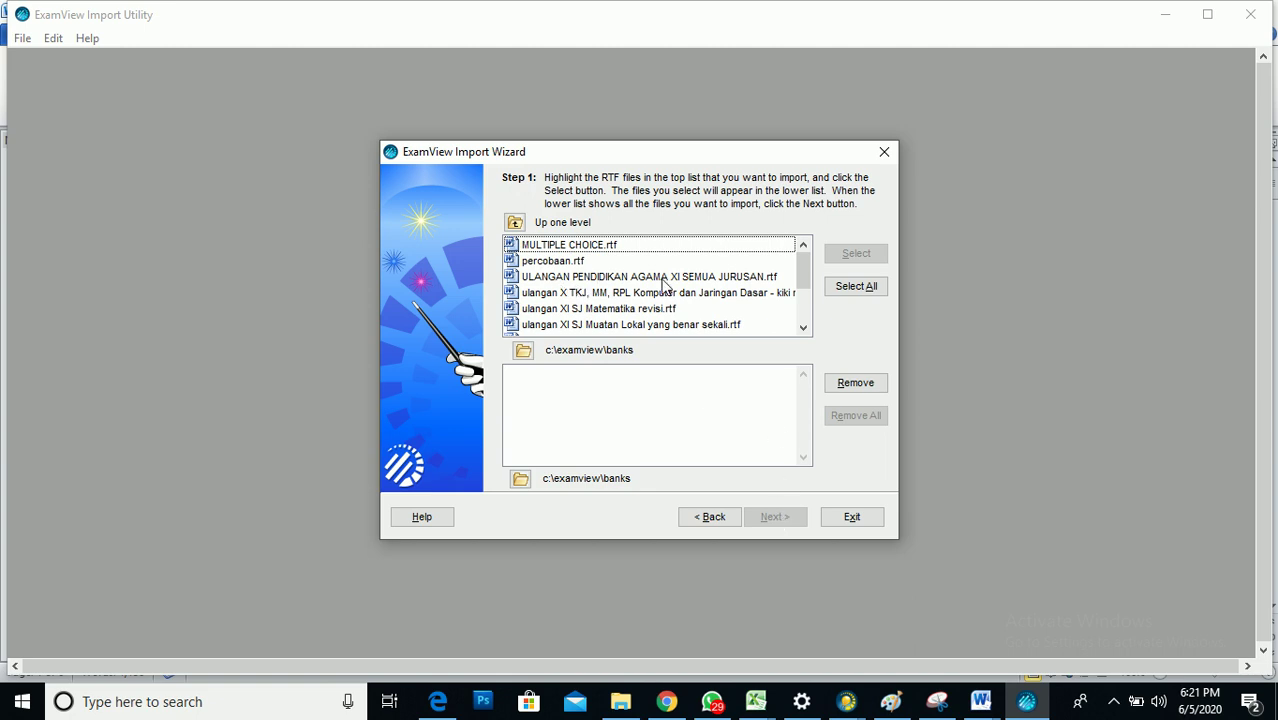
{"action": "left_click", "coordinate": [736, 280]}
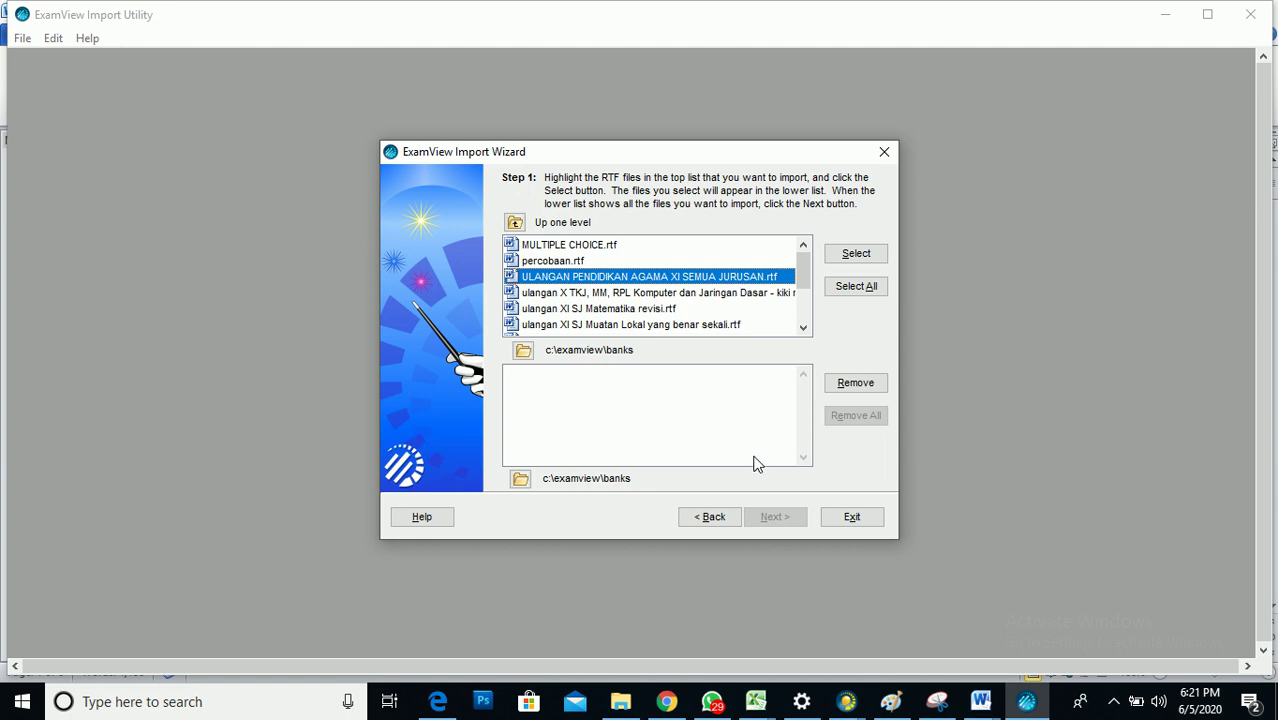
{"action": "left_click", "coordinate": [848, 258]}
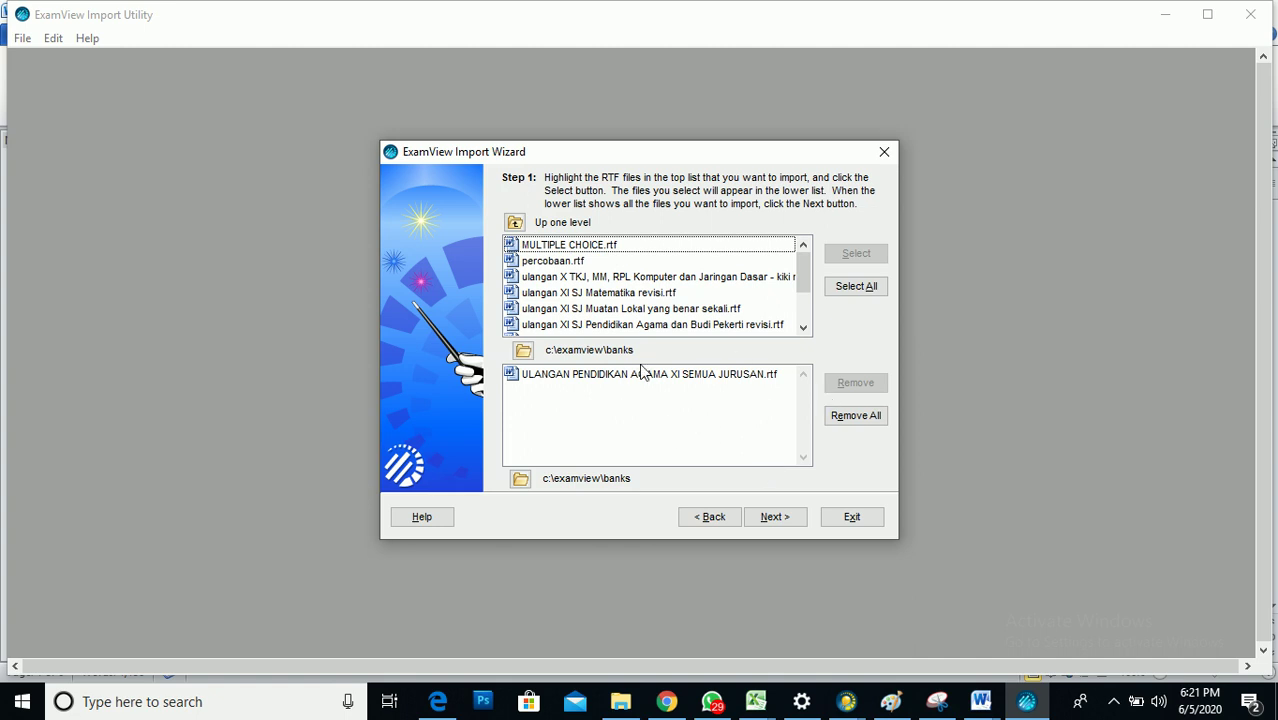
{"action": "left_click", "coordinate": [776, 520]}
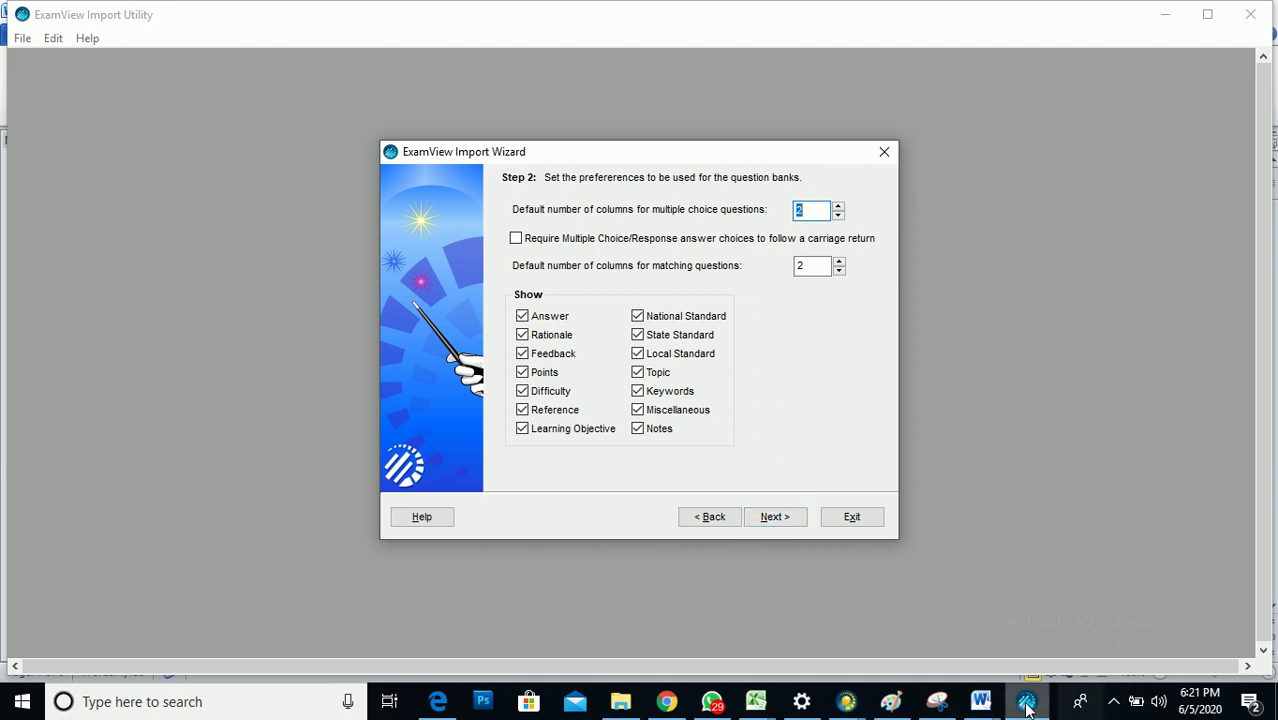
Step: Close the ULANGAN PENDIDIKAN AGAMA XI SEMUA JURUSAN document in Word and recheck the wizard's list of files to import
{"action": "left_click", "coordinate": [981, 710]}
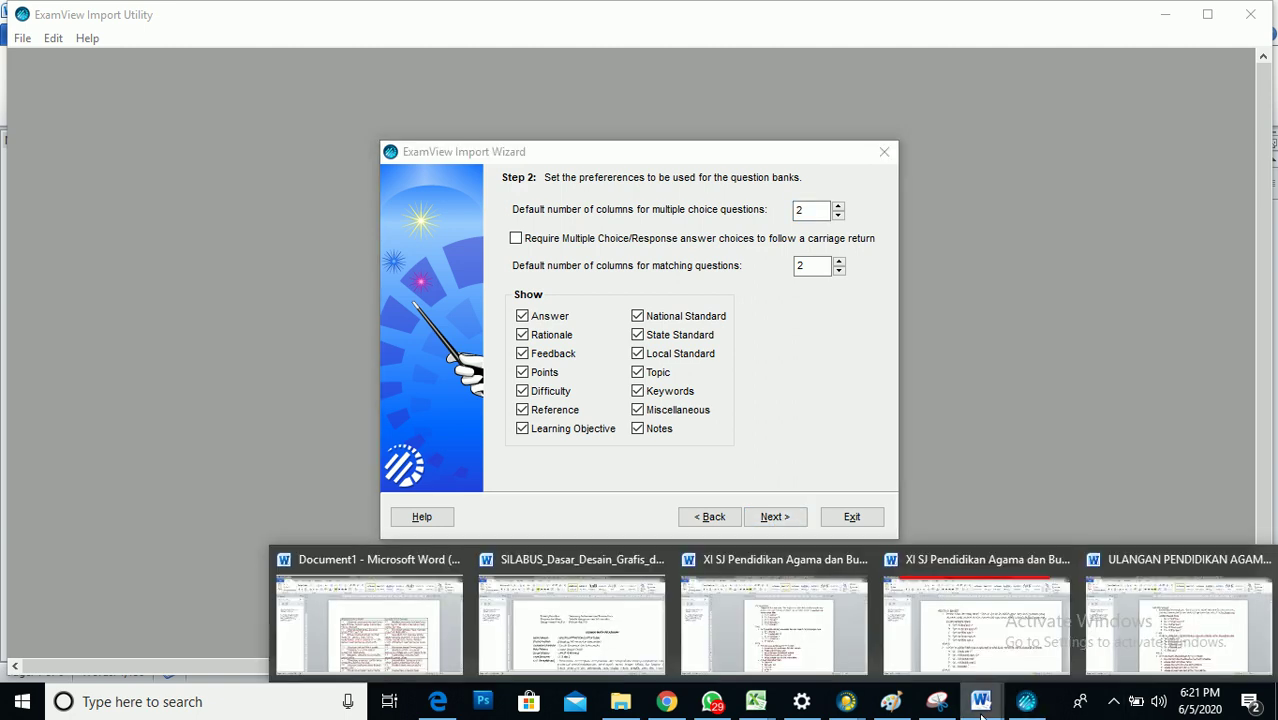
{"action": "left_click", "coordinate": [1134, 625]}
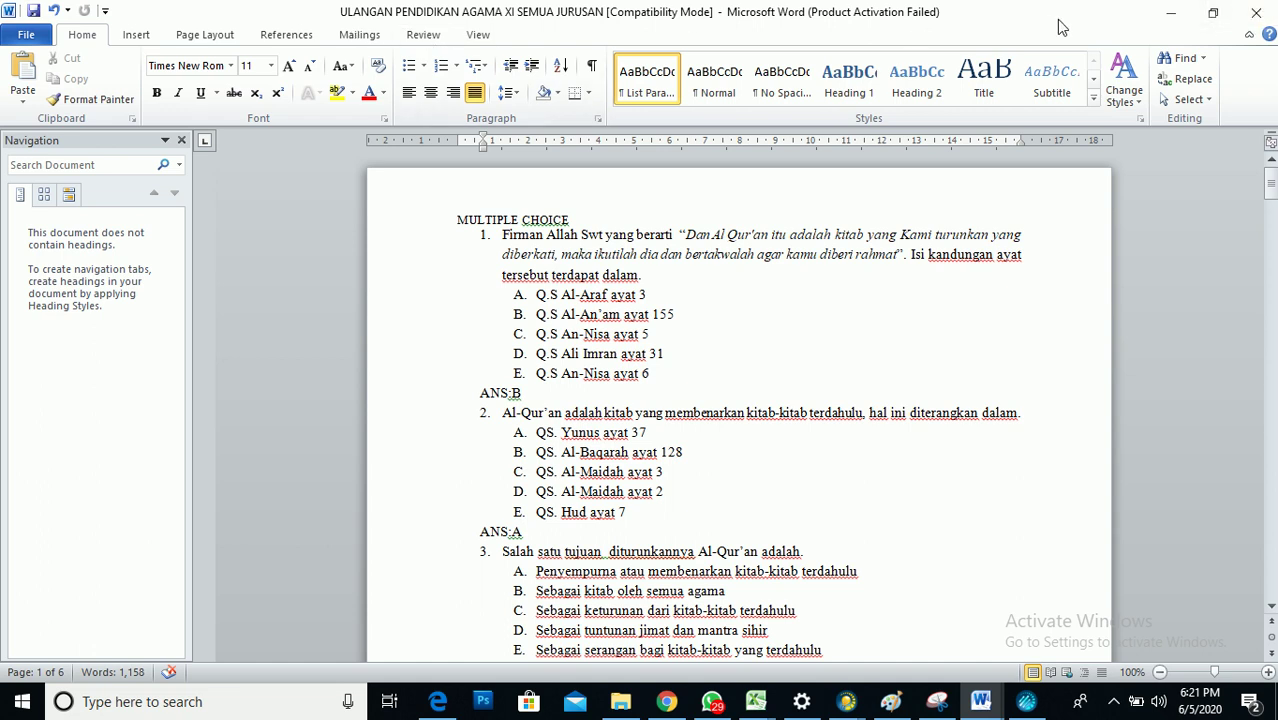
{"action": "left_click", "coordinate": [1256, 14]}
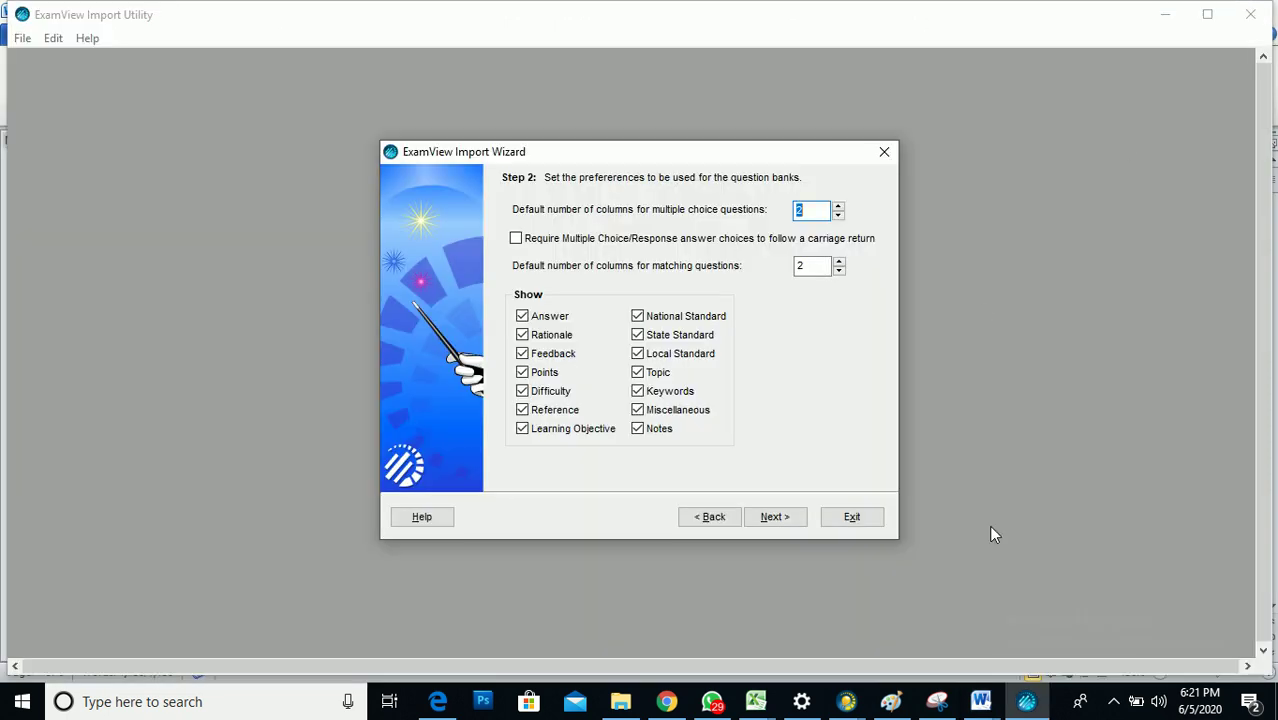
{"action": "left_click", "coordinate": [698, 521]}
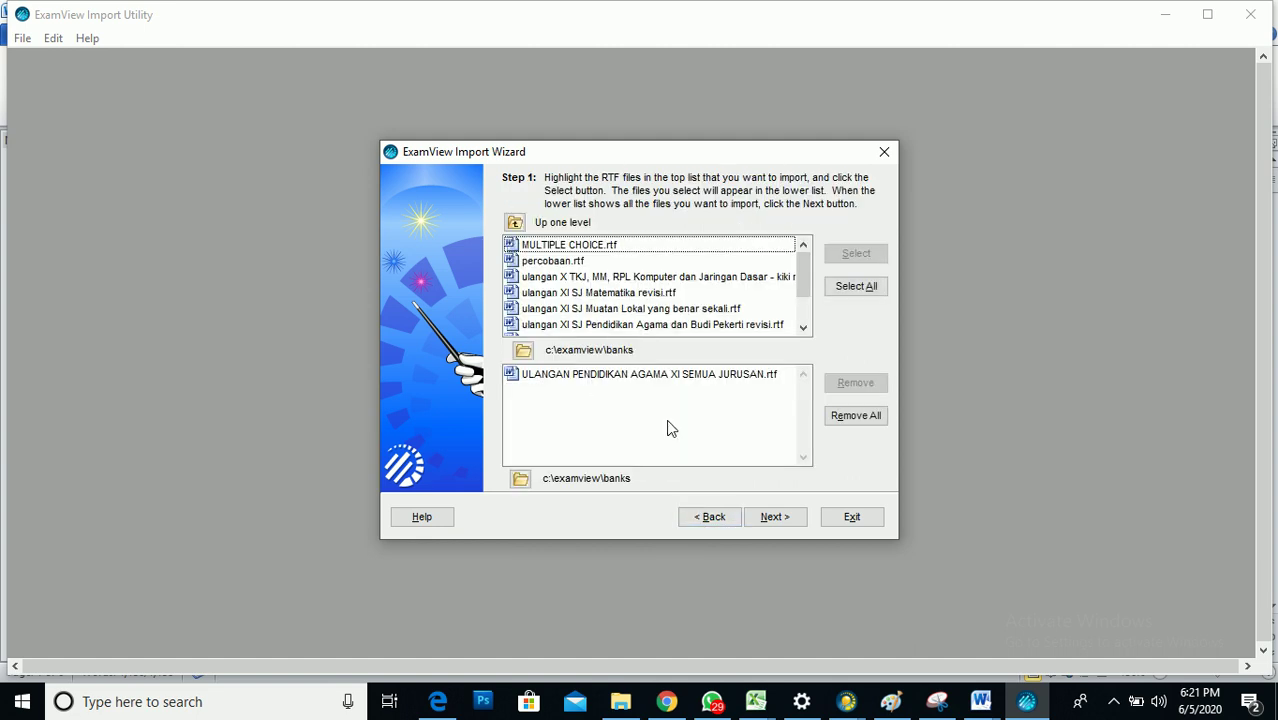
{"action": "left_click", "coordinate": [763, 522]}
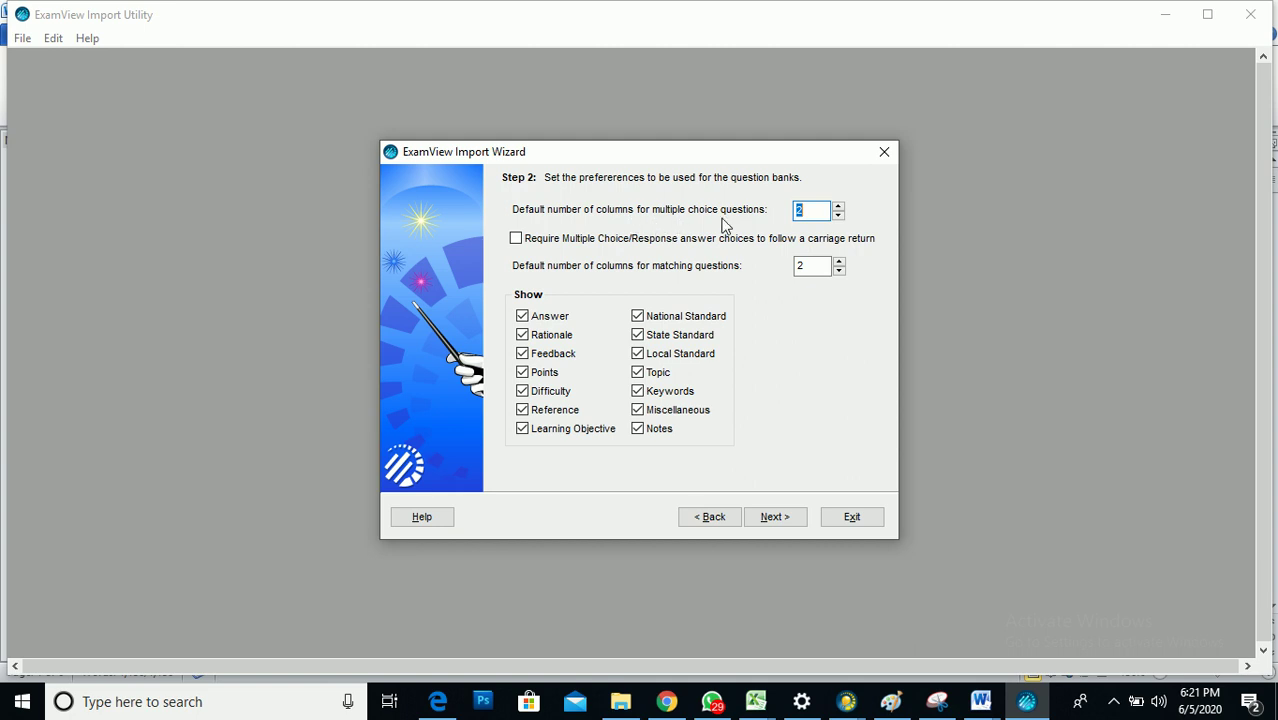
Step: Switch to Word and examine how question 1's answer choices are laid out in XI SJ Pendidikan Agama dan Budi Pekerti revisi
{"action": "left_click", "coordinate": [983, 702]}
{"action": "left_click", "coordinate": [1101, 622]}
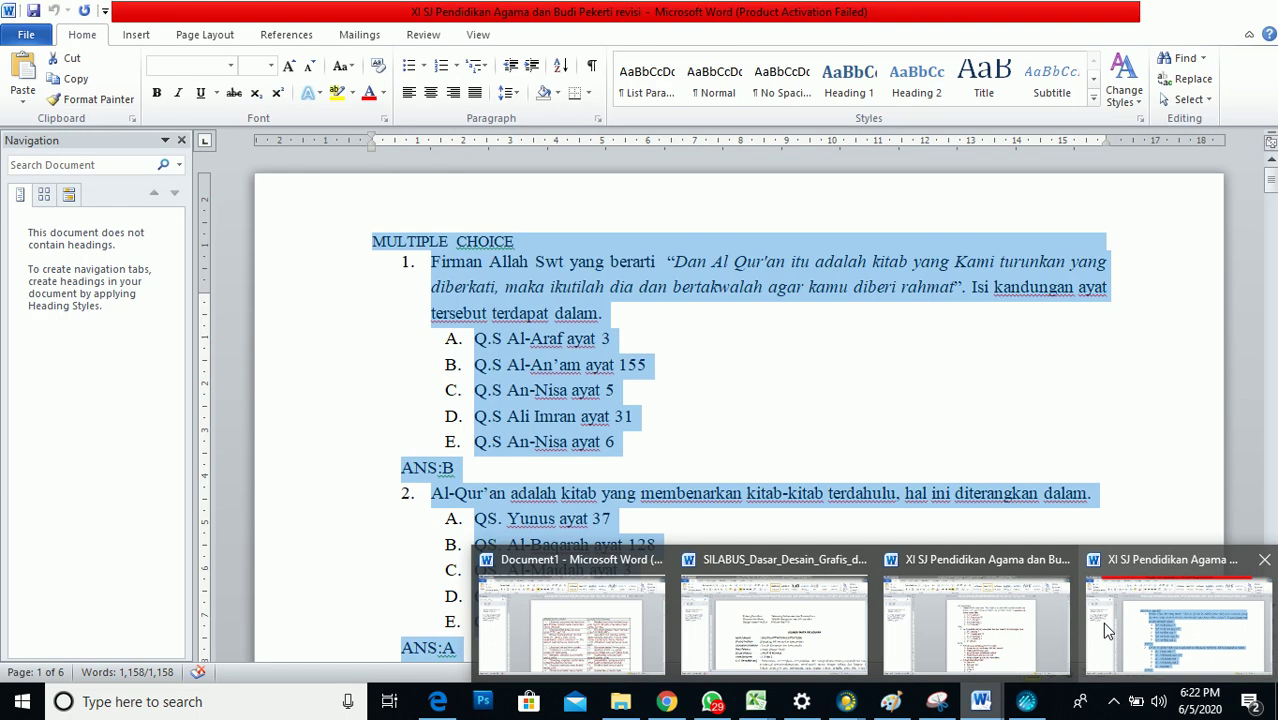
{"action": "left_click", "coordinate": [955, 410]}
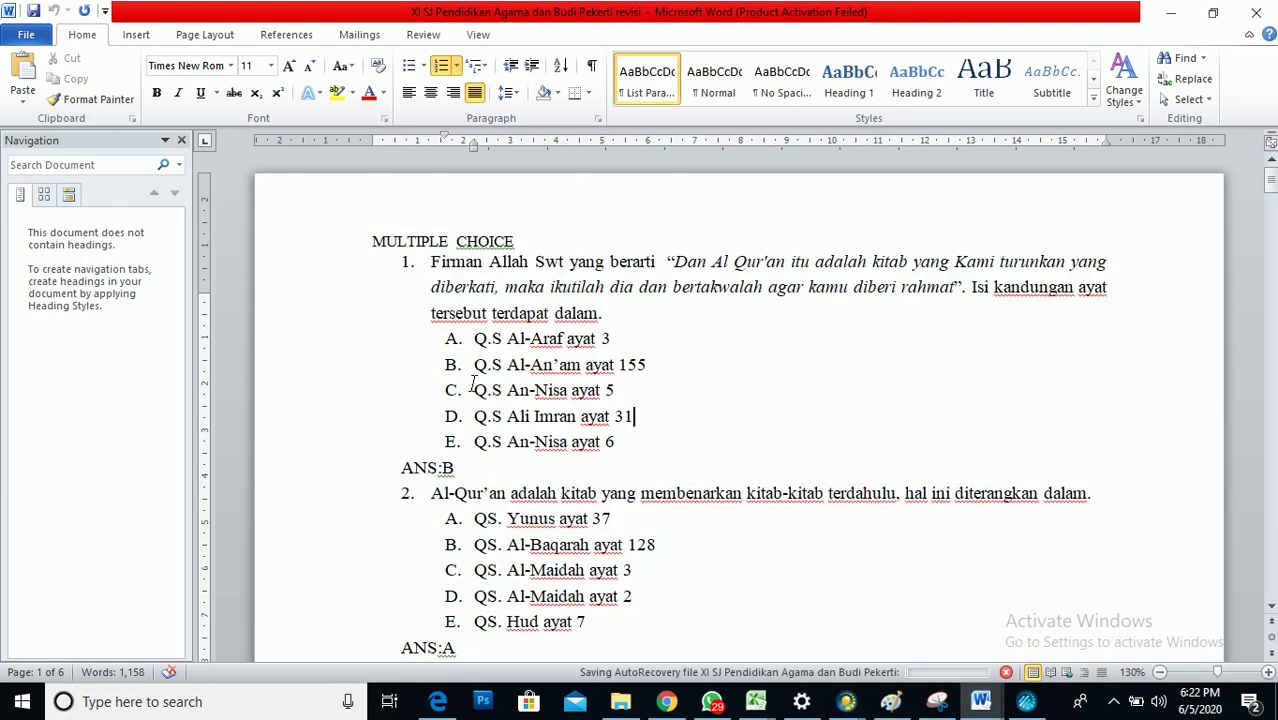
{"action": "left_click_drag", "start_coordinate": [473, 339], "coordinate": [613, 445]}
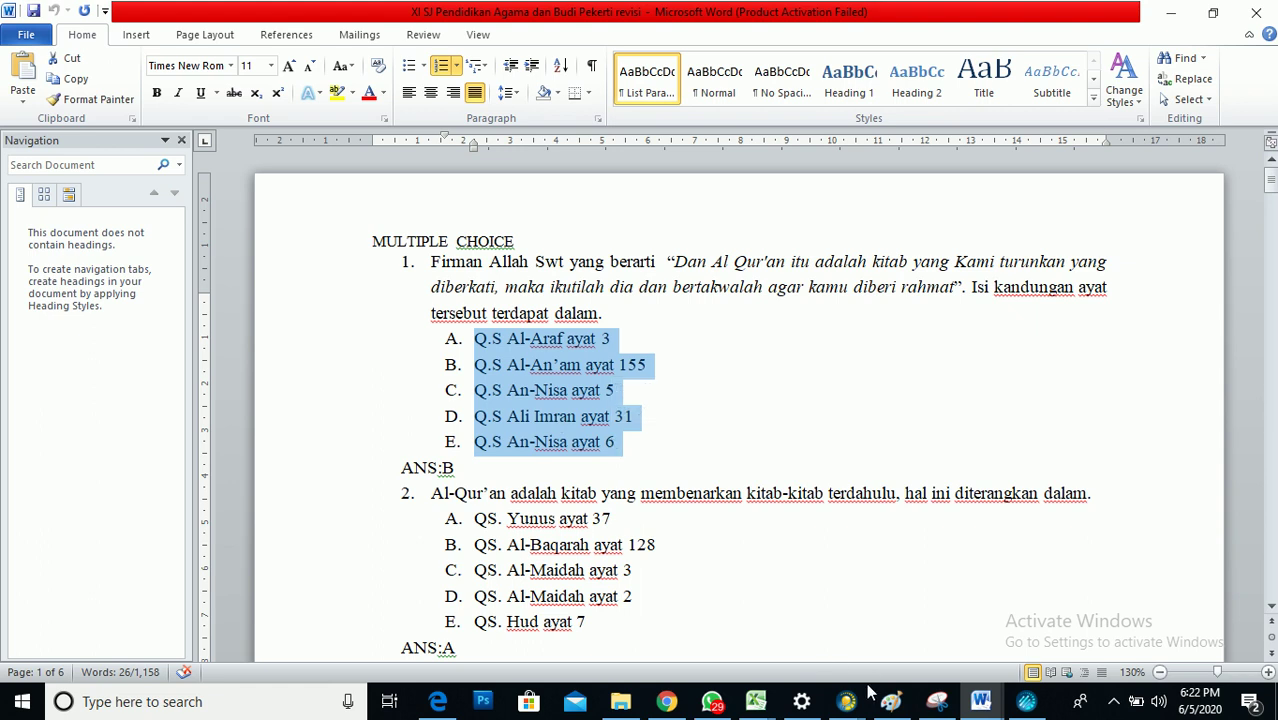
Step: Back in the import wizard, set the default multiple choice columns to 1, reduce the matching columns by one, and continue to fonts and styles
{"action": "left_click", "coordinate": [1028, 704]}
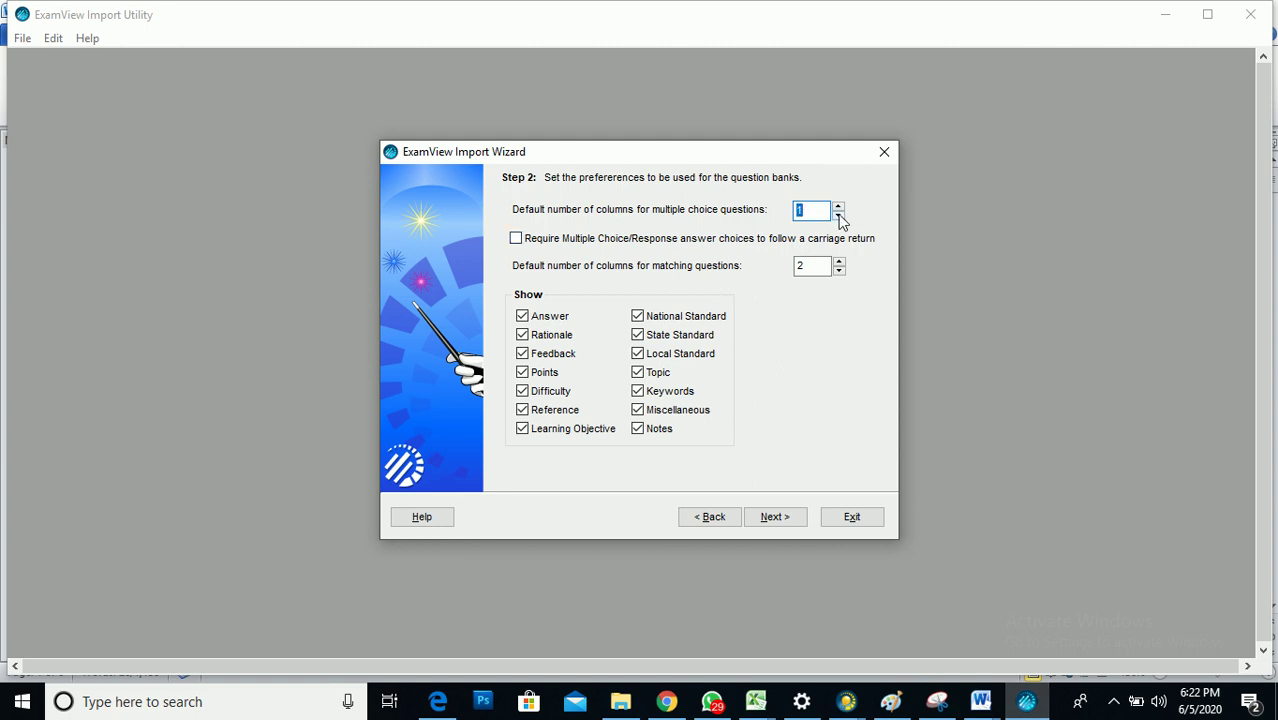
{"action": "left_click", "coordinate": [841, 272]}
{"action": "left_click", "coordinate": [775, 517]}
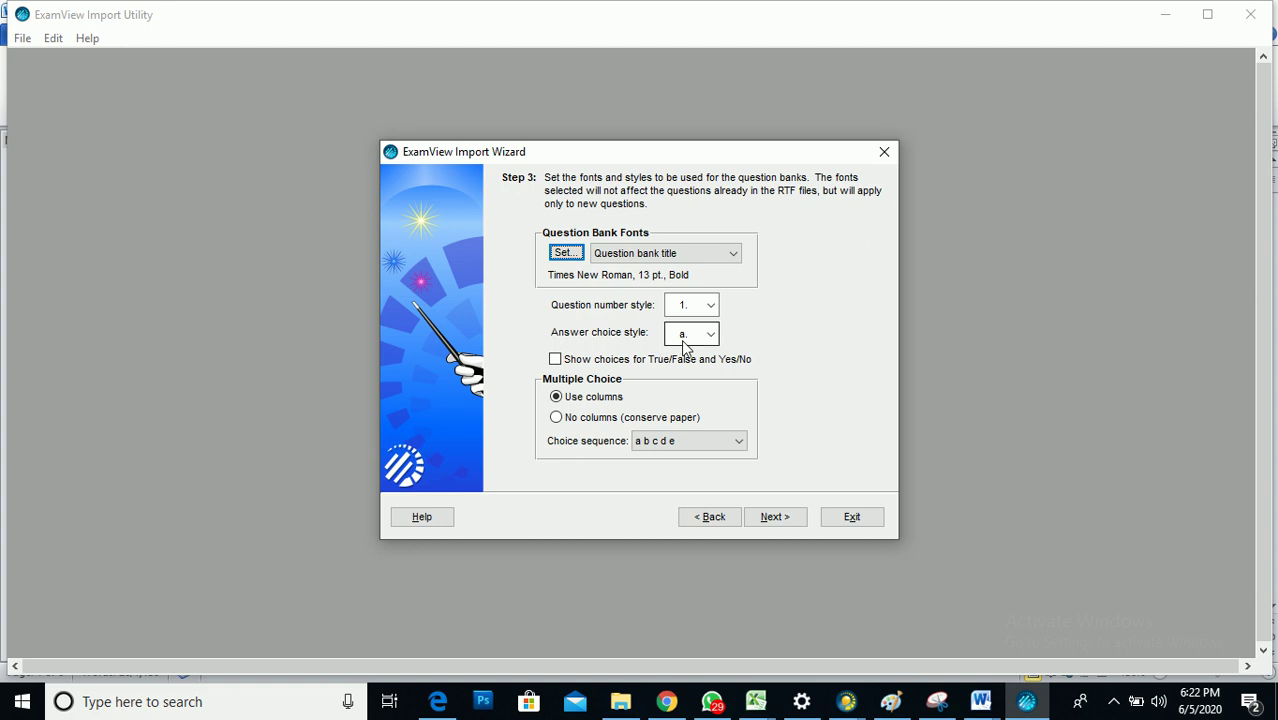
Step: Check the lettering style of the answer choices in the Word document and return to the import wizard
{"action": "mouse_move", "coordinate": [979, 705]}
{"action": "left_click", "coordinate": [1120, 620]}
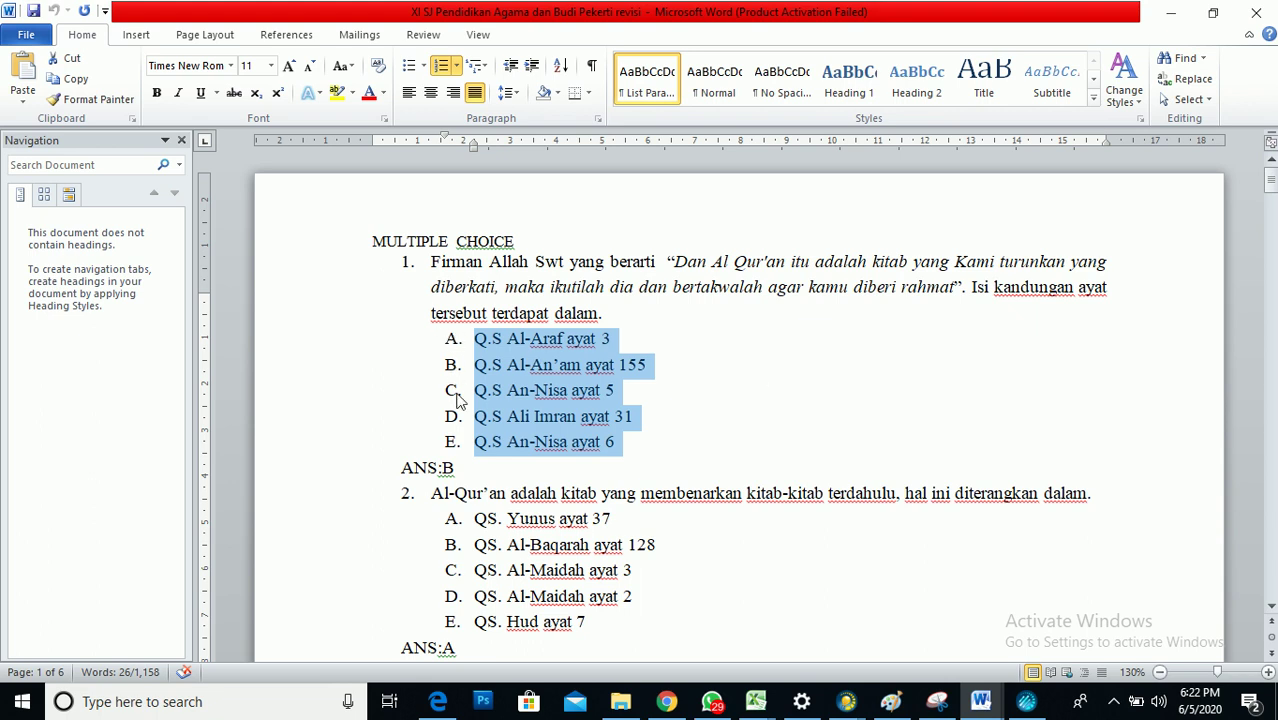
{"action": "left_click", "coordinate": [1026, 701]}
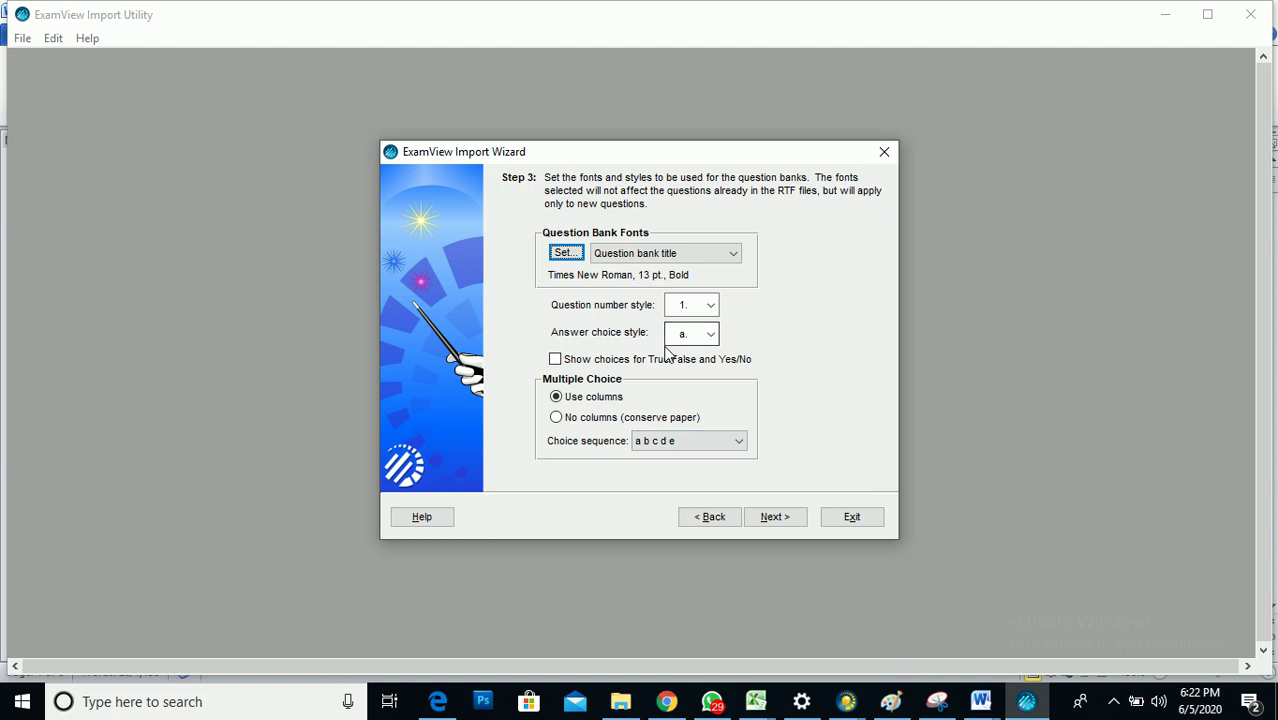
Step: Set the answer choice style to "A." with question number style "1." and continue to the import keywords
{"action": "left_click", "coordinate": [710, 335]}
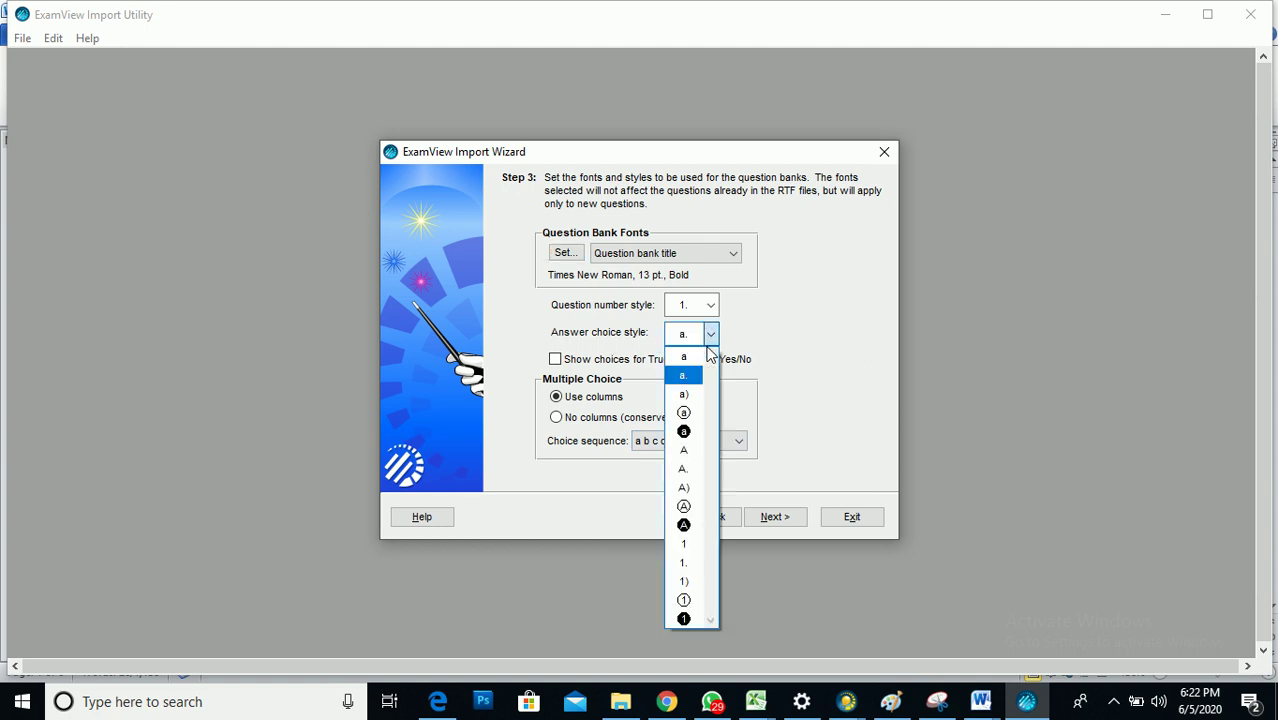
{"action": "left_click", "coordinate": [709, 337]}
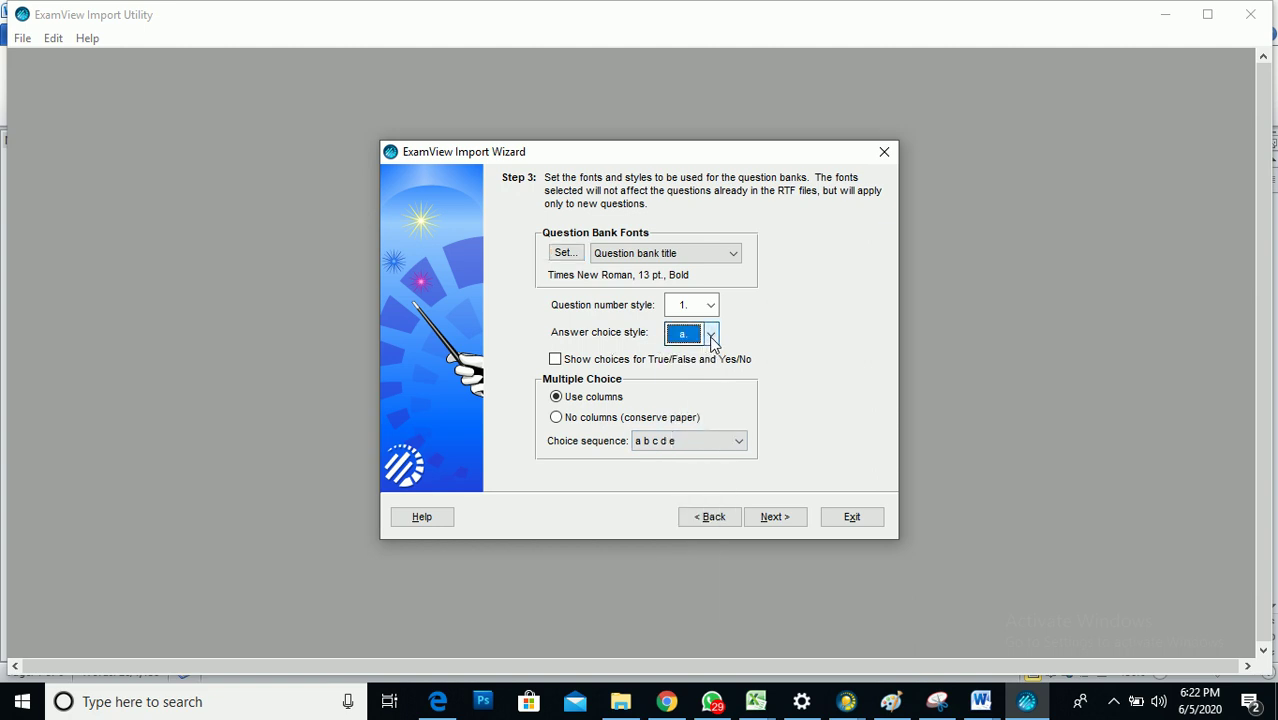
{"action": "left_click", "coordinate": [711, 333]}
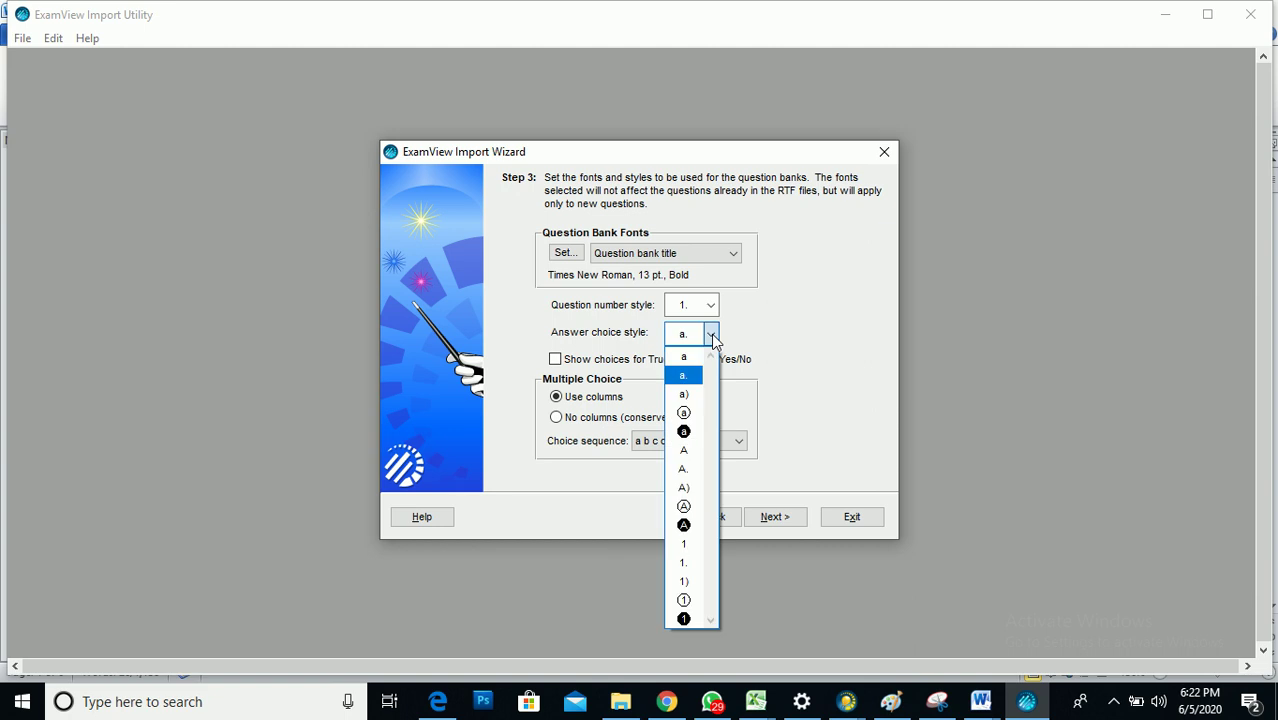
{"action": "left_click", "coordinate": [688, 470]}
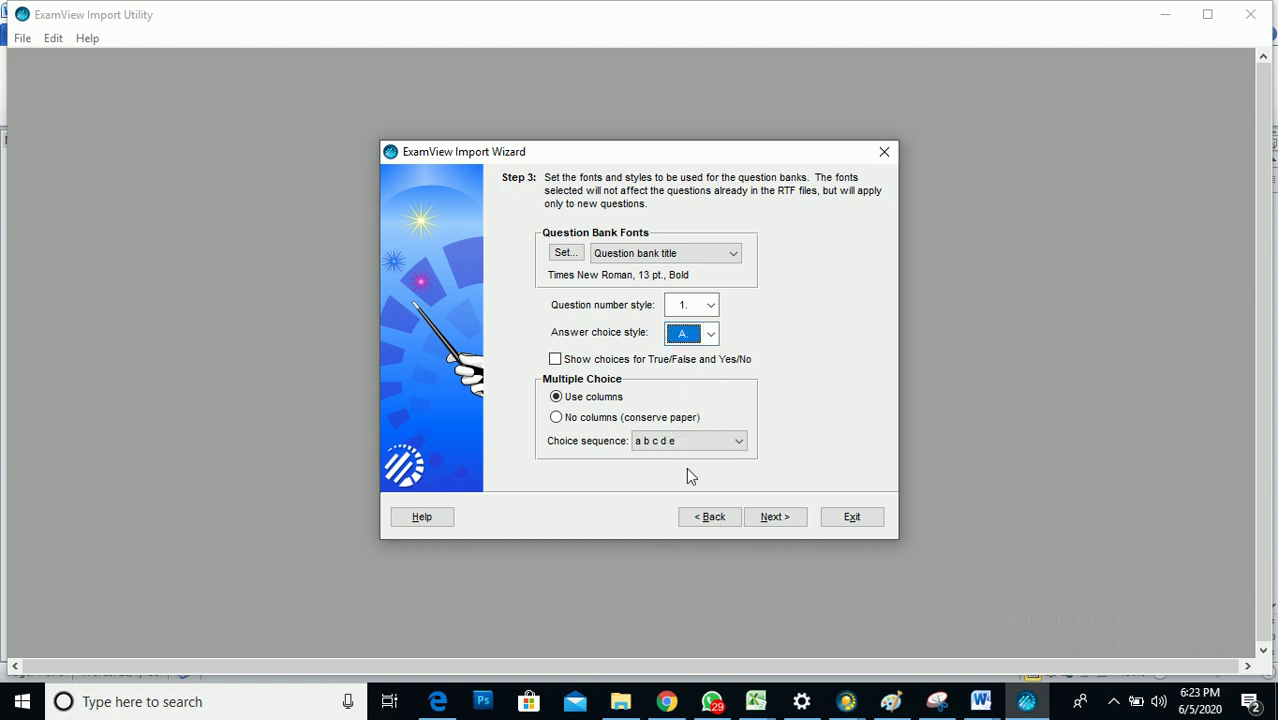
{"action": "left_click", "coordinate": [711, 306]}
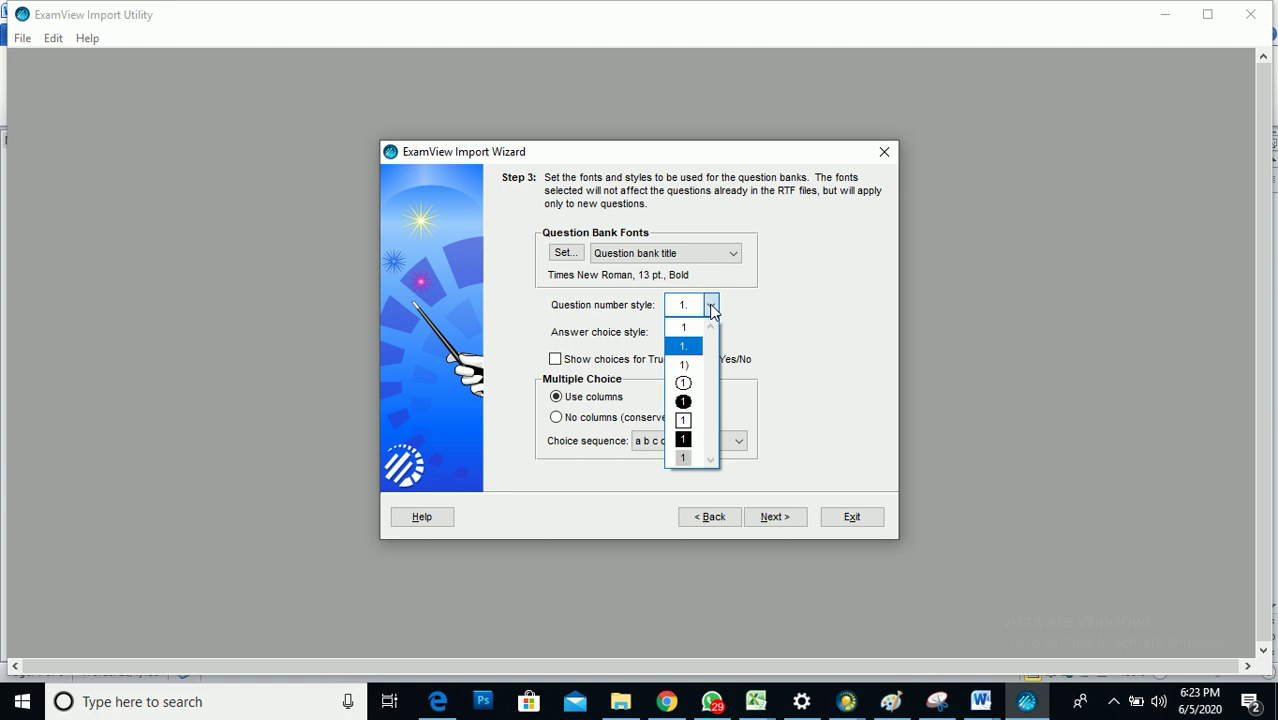
{"action": "left_click", "coordinate": [697, 347]}
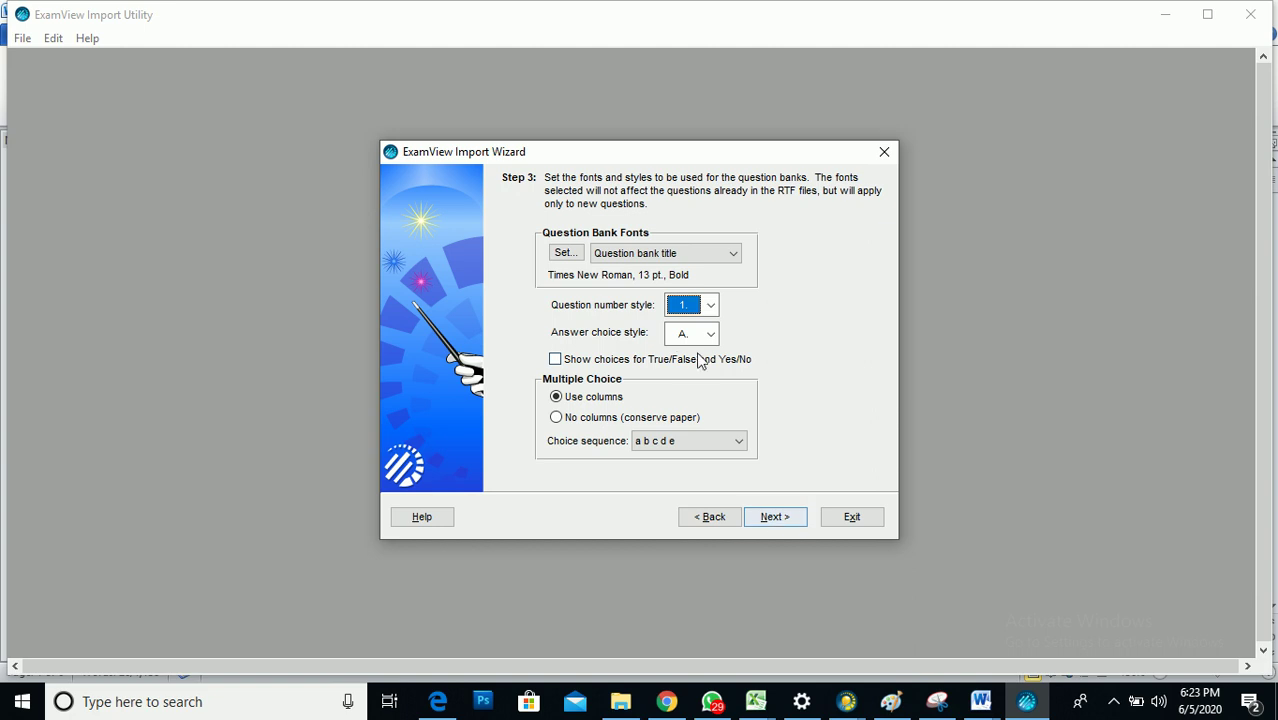
{"action": "left_click", "coordinate": [789, 520]}
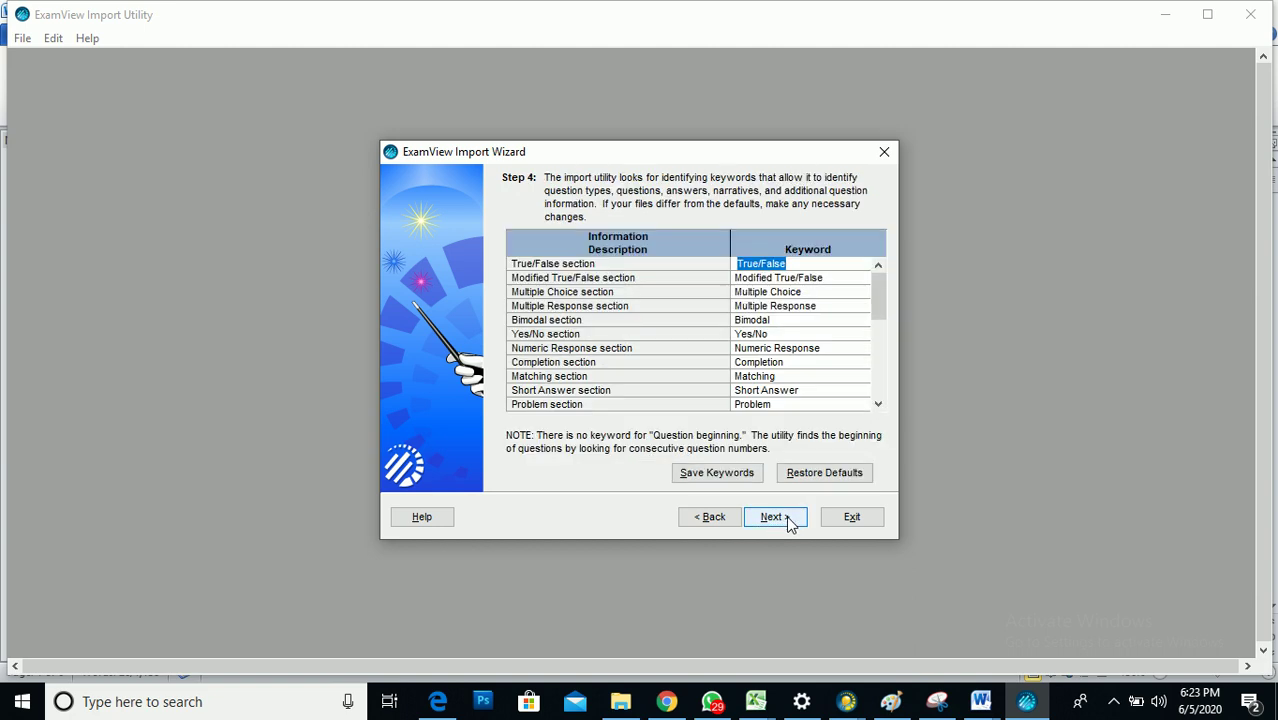
Step: Check the Multiple Choice section keyword and finish the import to convert the RTF file to a question bank
{"action": "left_click", "coordinate": [810, 292]}
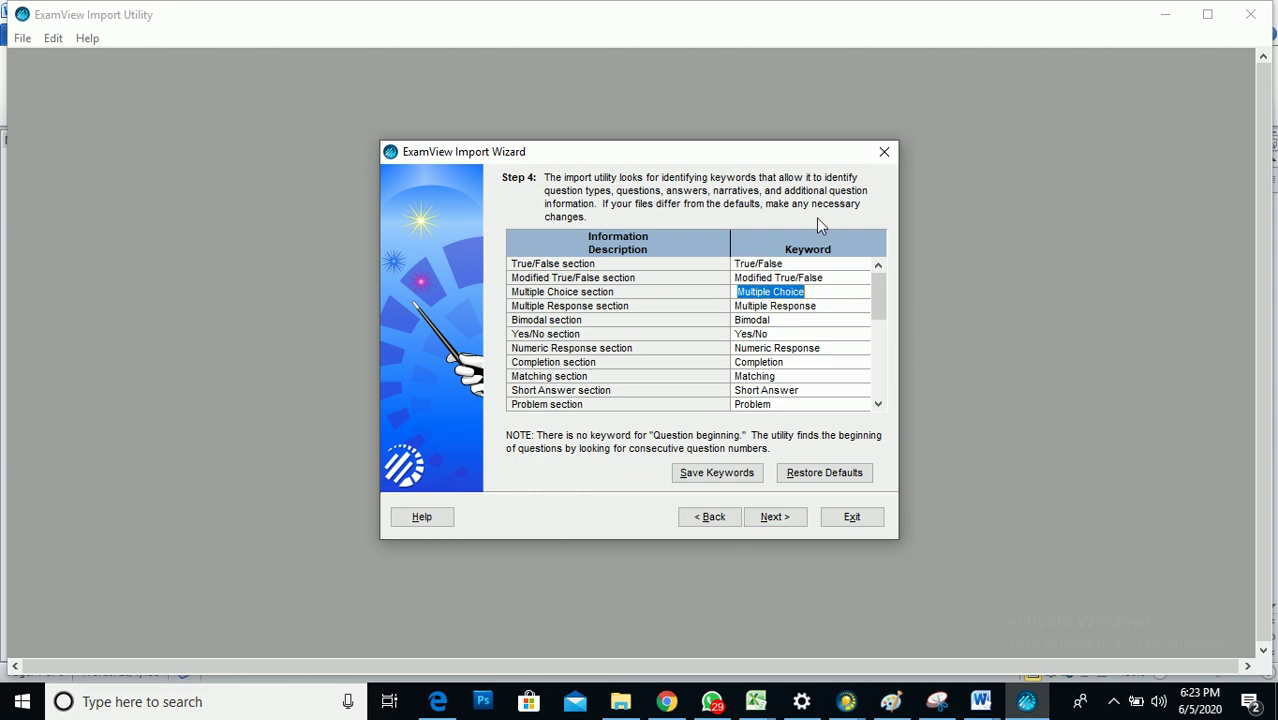
{"action": "left_click", "coordinate": [820, 296]}
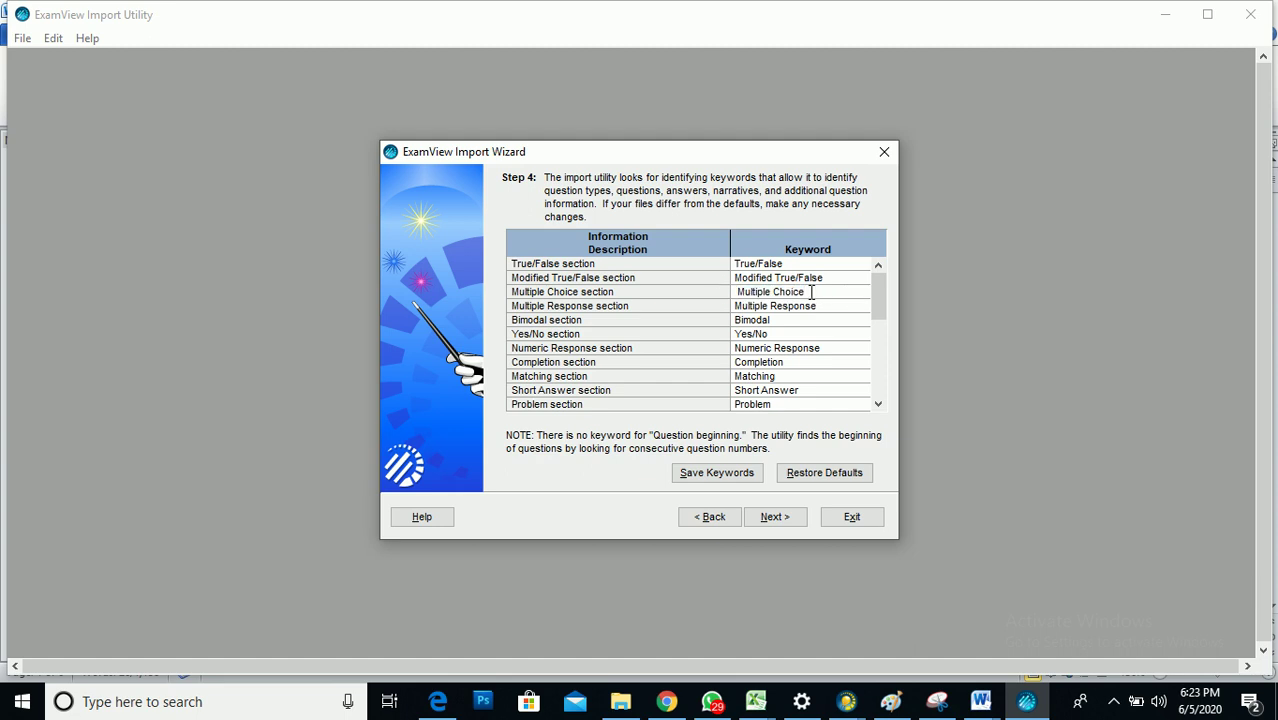
{"action": "left_click_drag", "start_coordinate": [812, 290], "coordinate": [740, 279]}
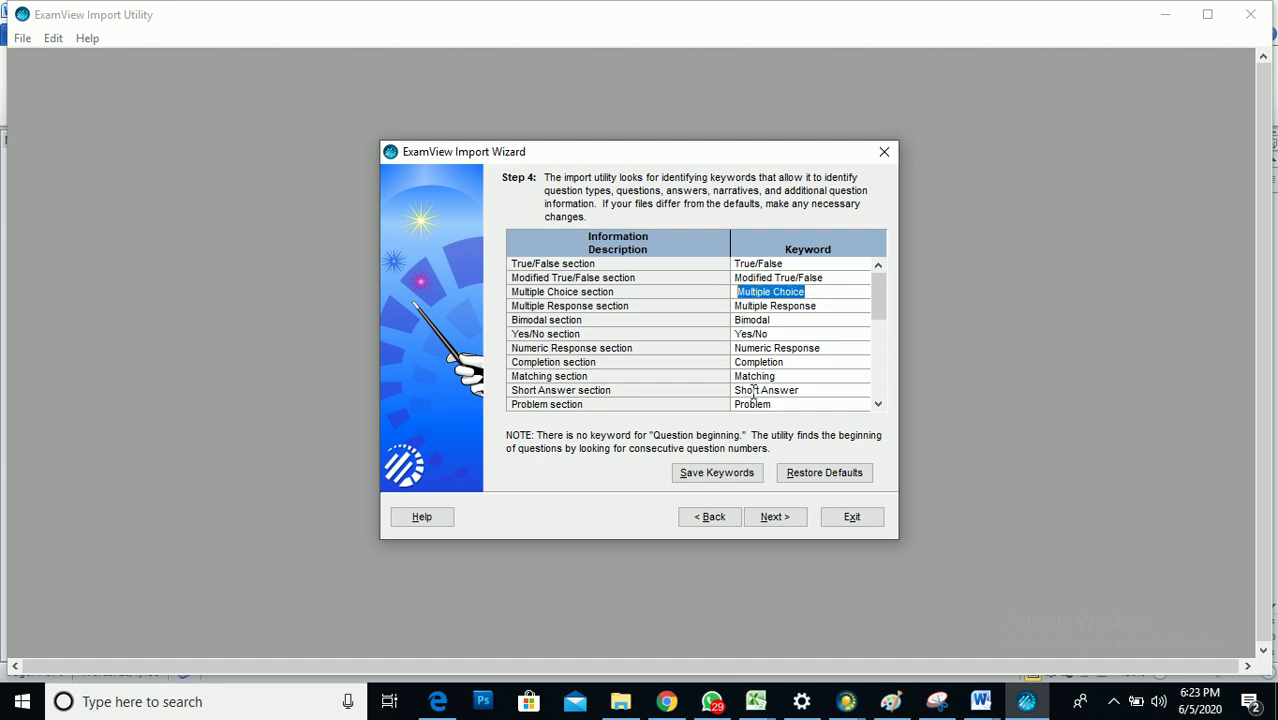
{"action": "left_click", "coordinate": [759, 523]}
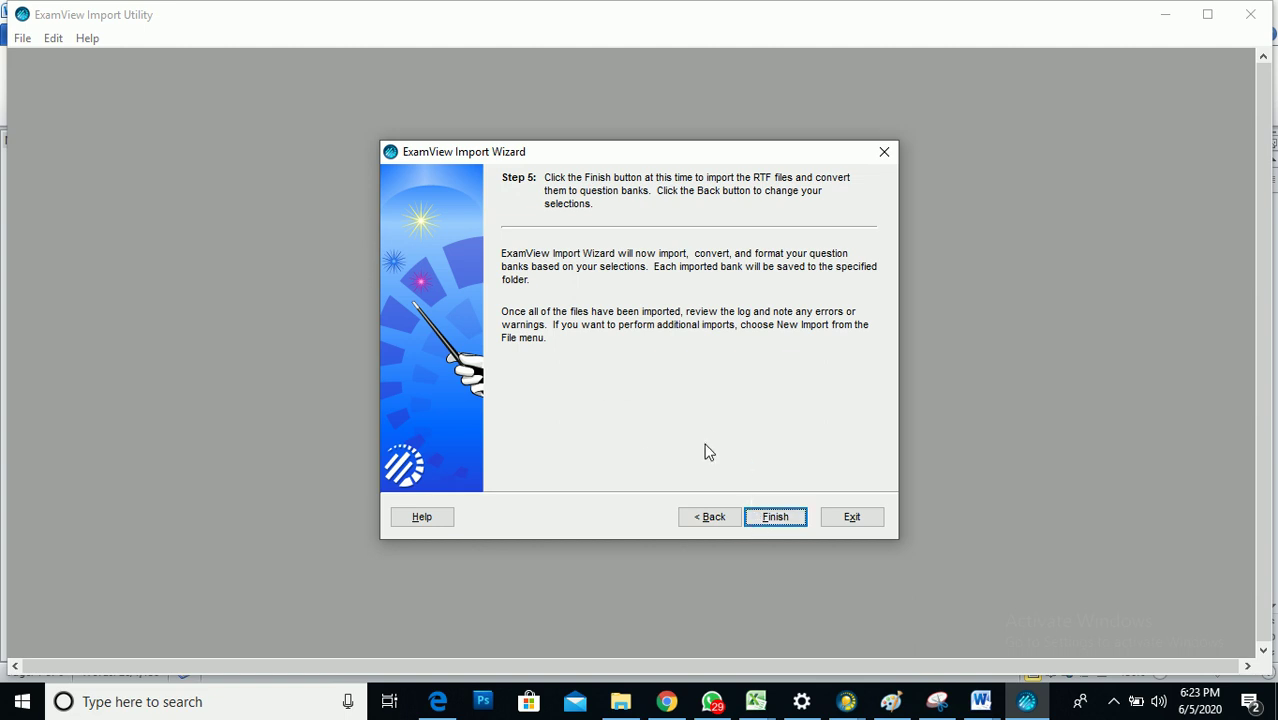
{"action": "left_click", "coordinate": [758, 528]}
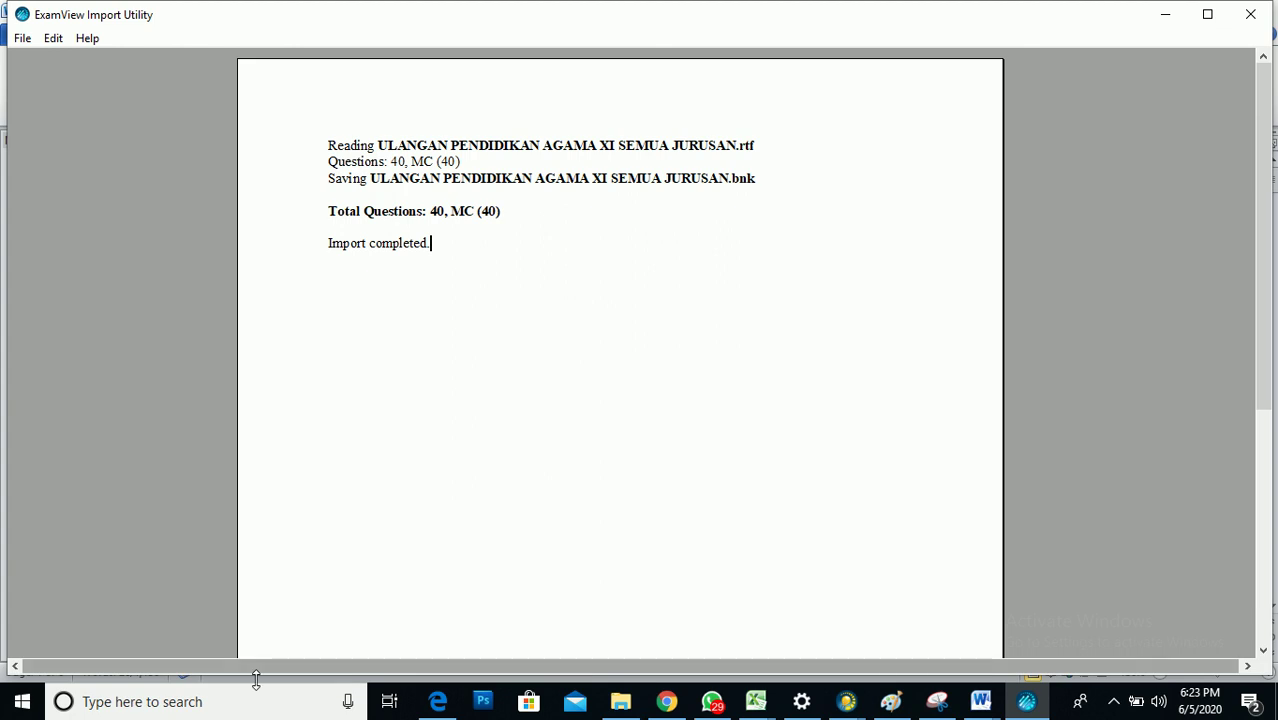
Step: Launch ExamView Test Generator from the ExamView Pro Test Generator program group and dismiss the registration notice
{"action": "left_click", "coordinate": [22, 702]}
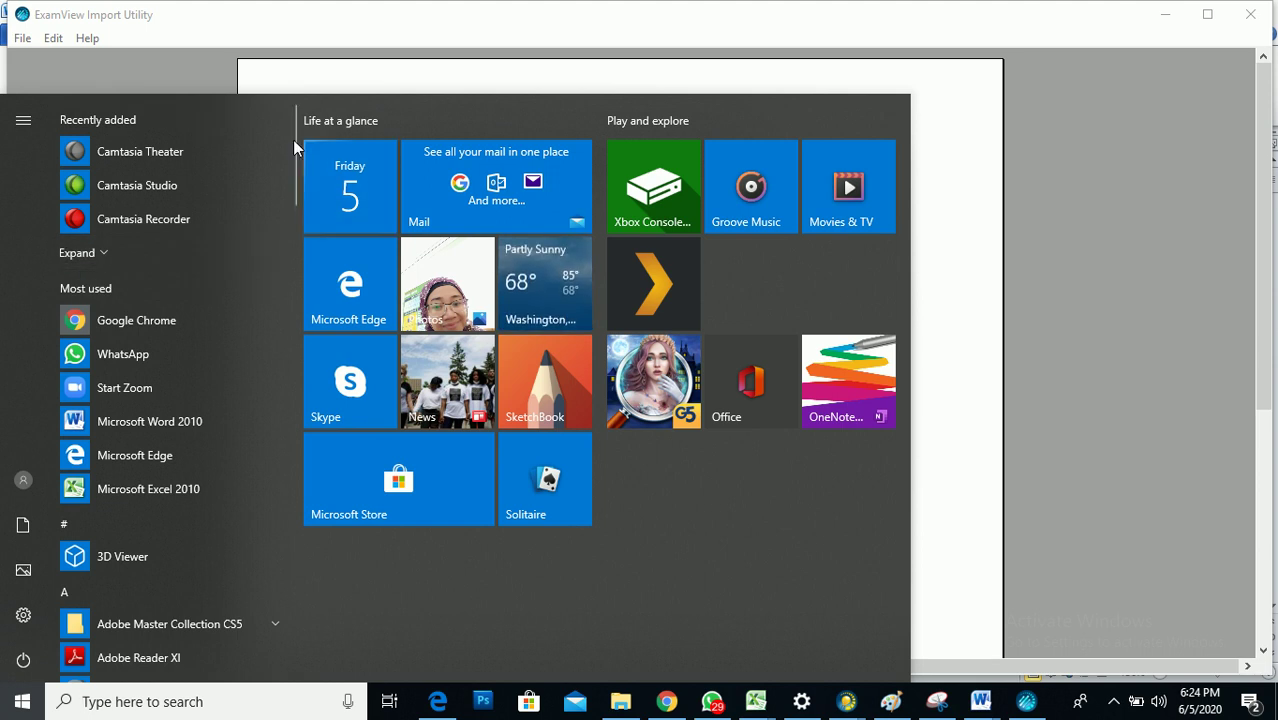
{"action": "scroll", "coordinate": [293, 205], "scroll_direction": "down", "scroll_amount": 6}
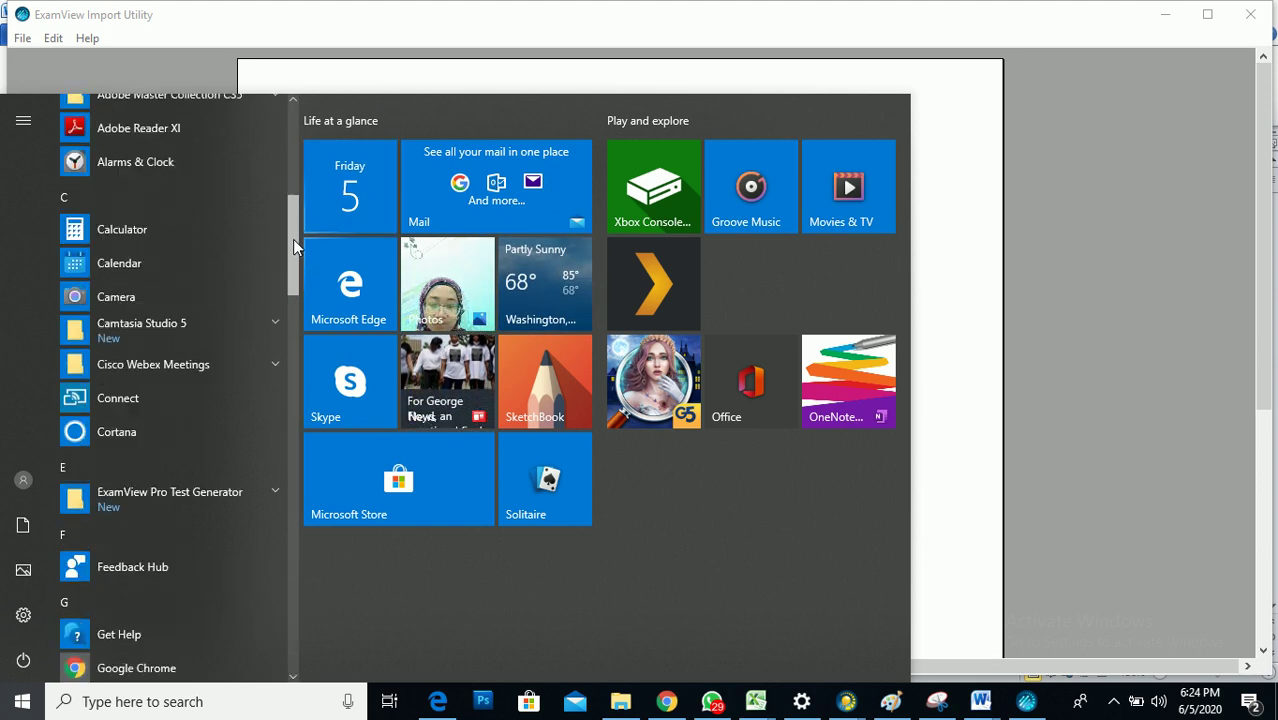
{"action": "left_click", "coordinate": [215, 445]}
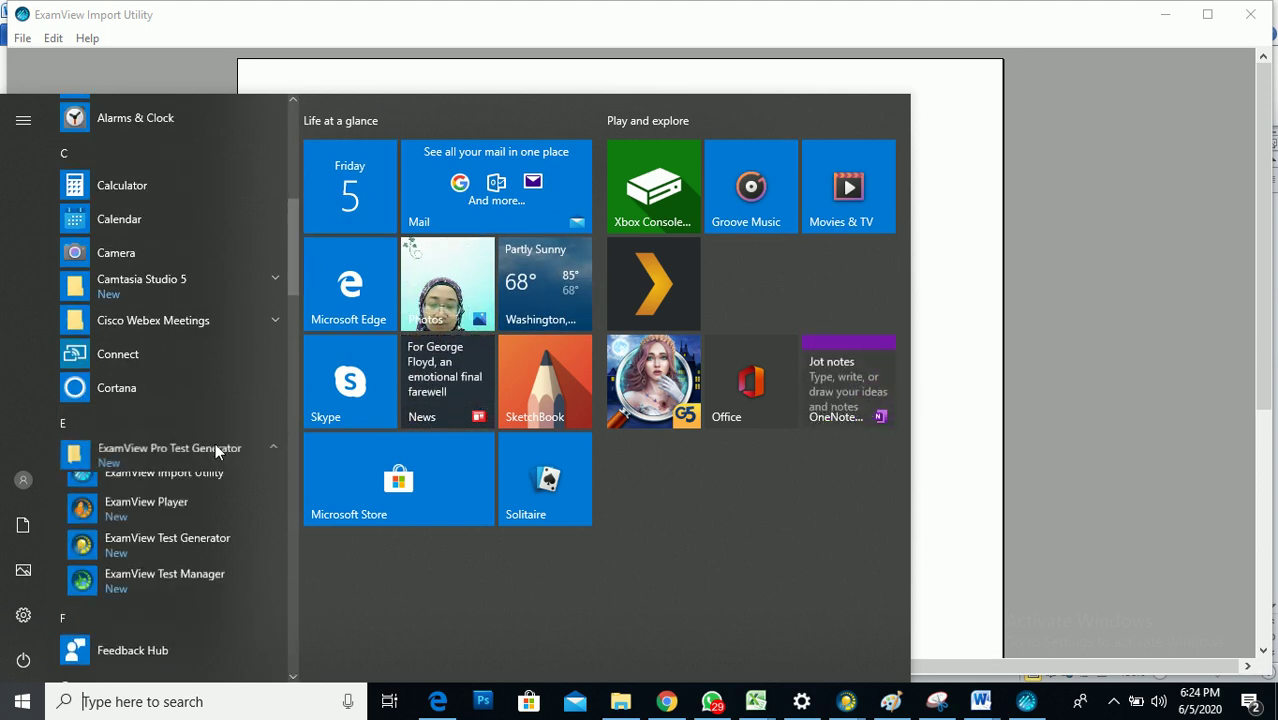
{"action": "left_click", "coordinate": [165, 553]}
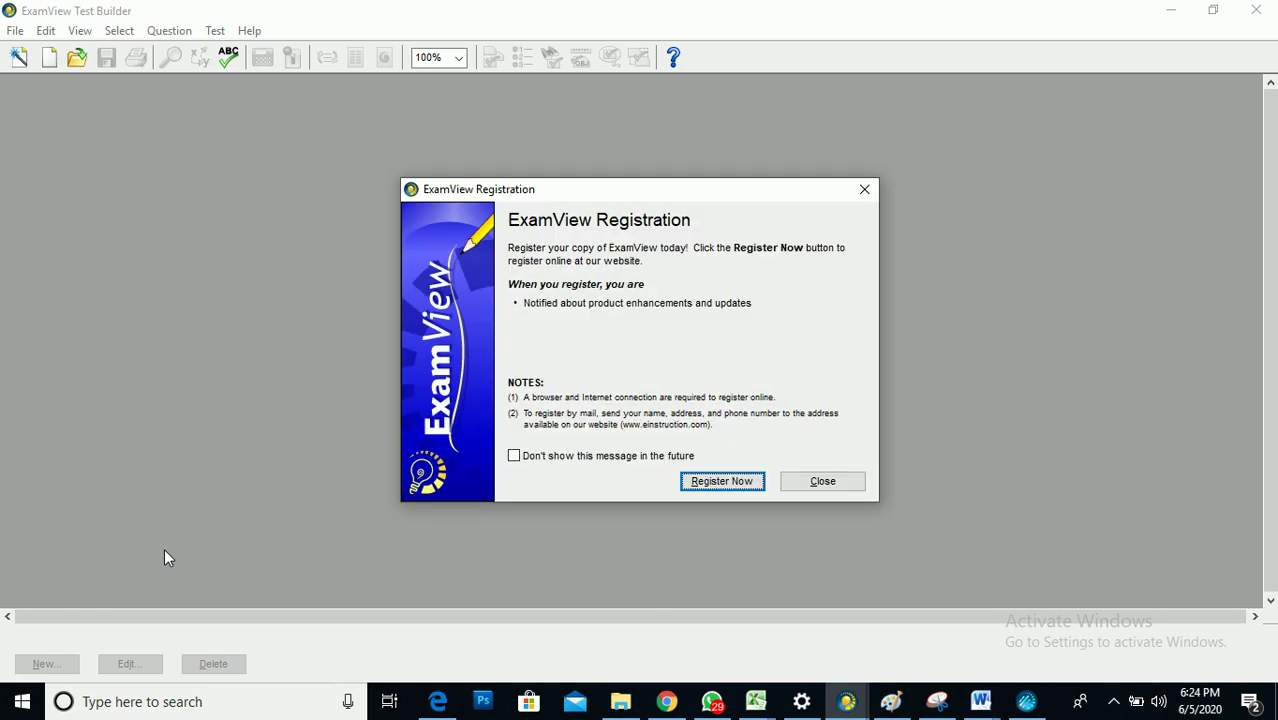
{"action": "left_click", "coordinate": [815, 484]}
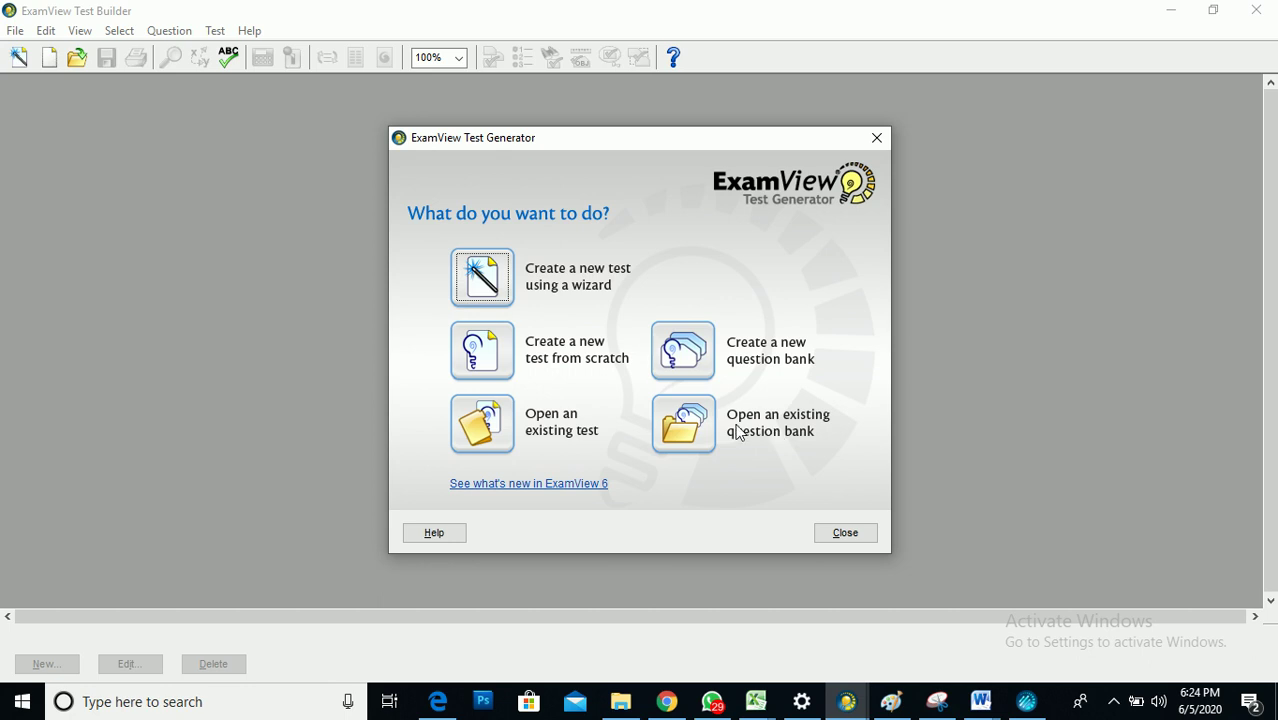
Step: Open the existing question bank ULANGAN PENDIDIKAN AGAMA XI SEMUA JURUSAN from the Banks folder
{"action": "left_click", "coordinate": [682, 434]}
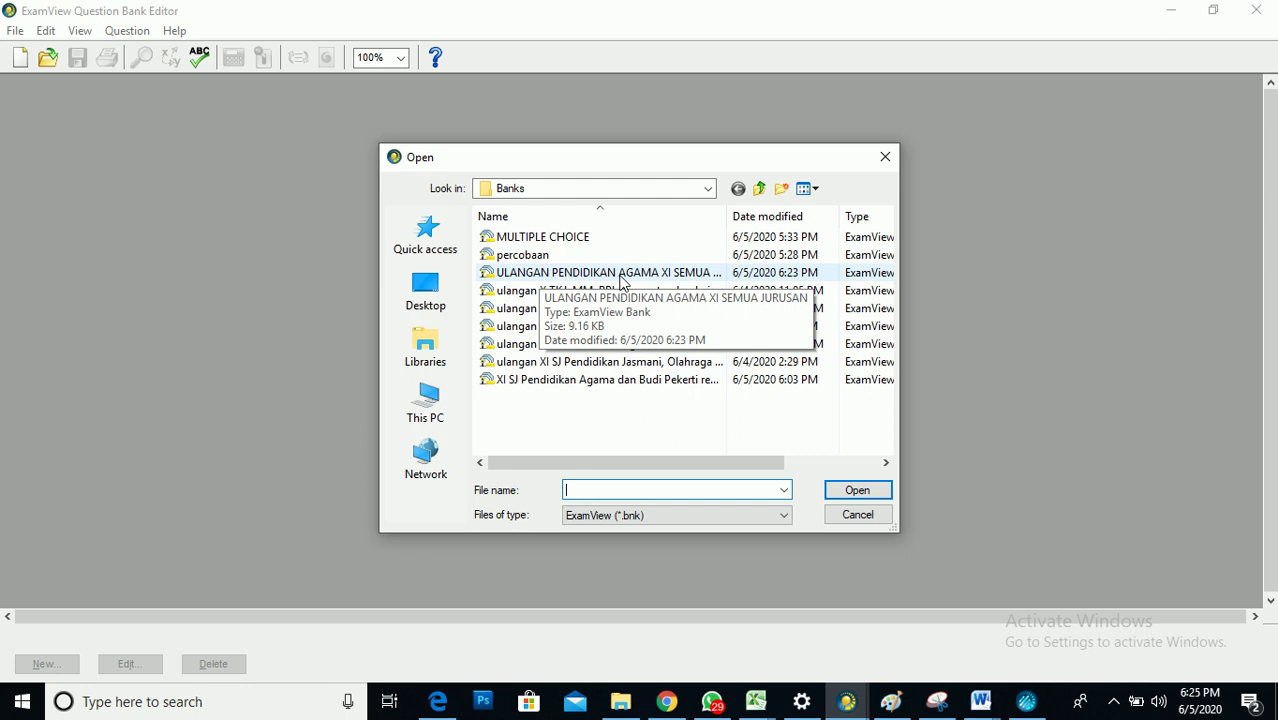
{"action": "left_click", "coordinate": [620, 276]}
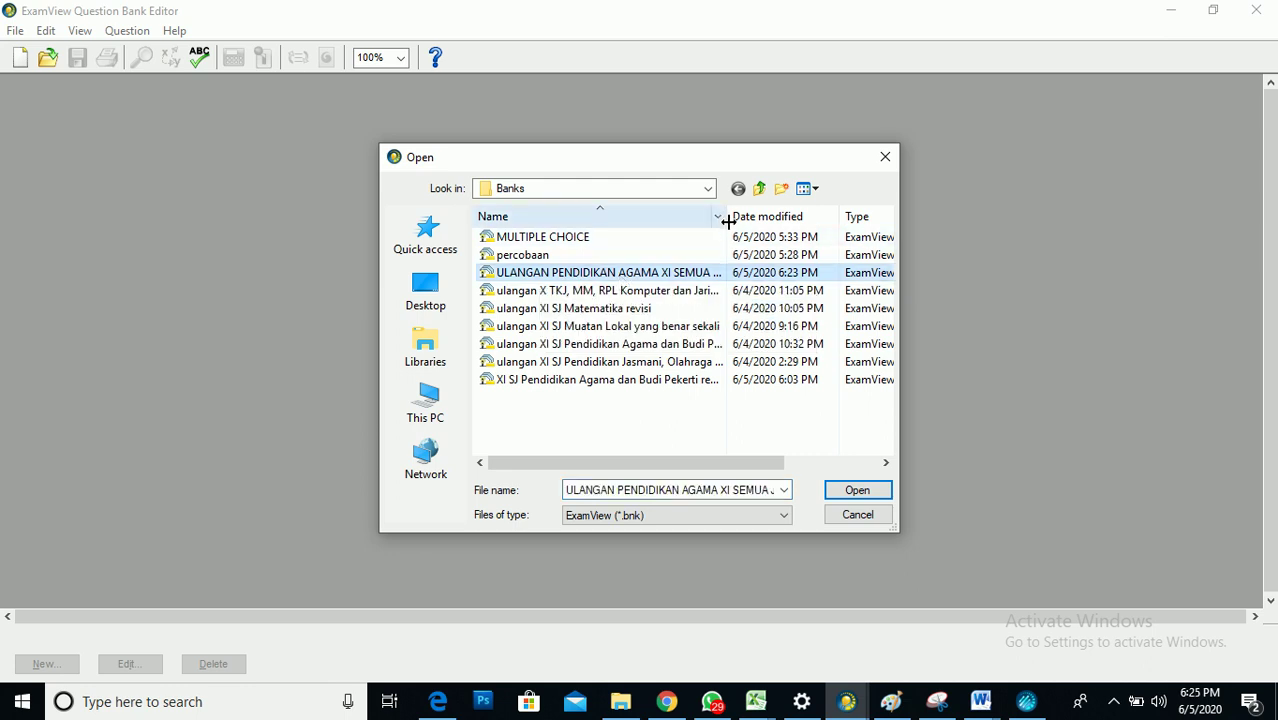
{"action": "left_click_drag", "start_coordinate": [730, 219], "coordinate": [833, 228]}
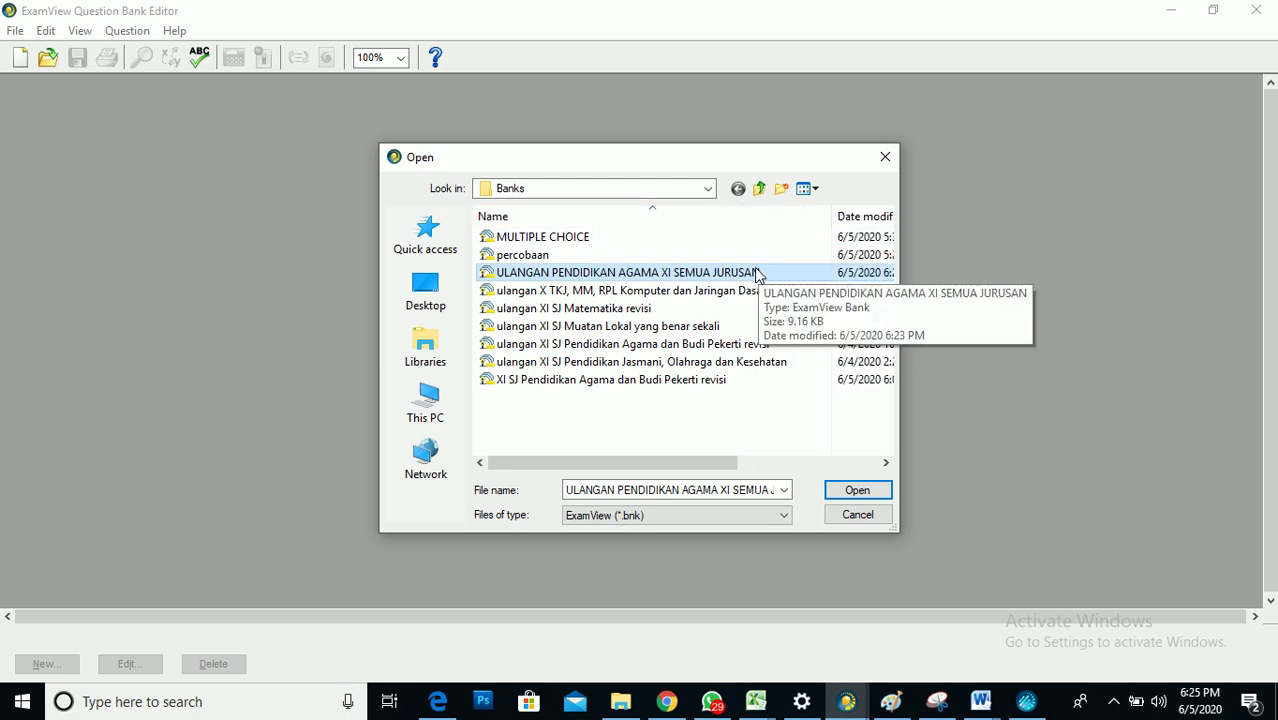
{"action": "left_click", "coordinate": [519, 273]}
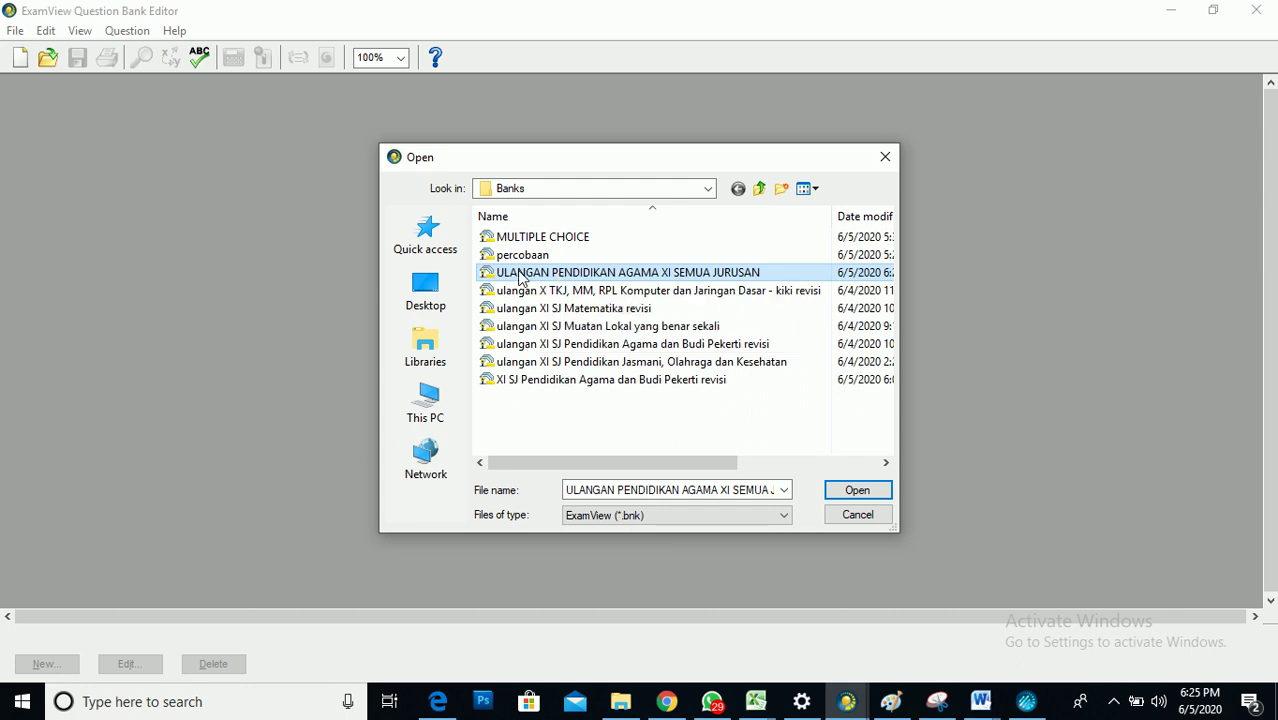
{"action": "left_click", "coordinate": [834, 497]}
{"action": "left_click", "coordinate": [857, 490]}
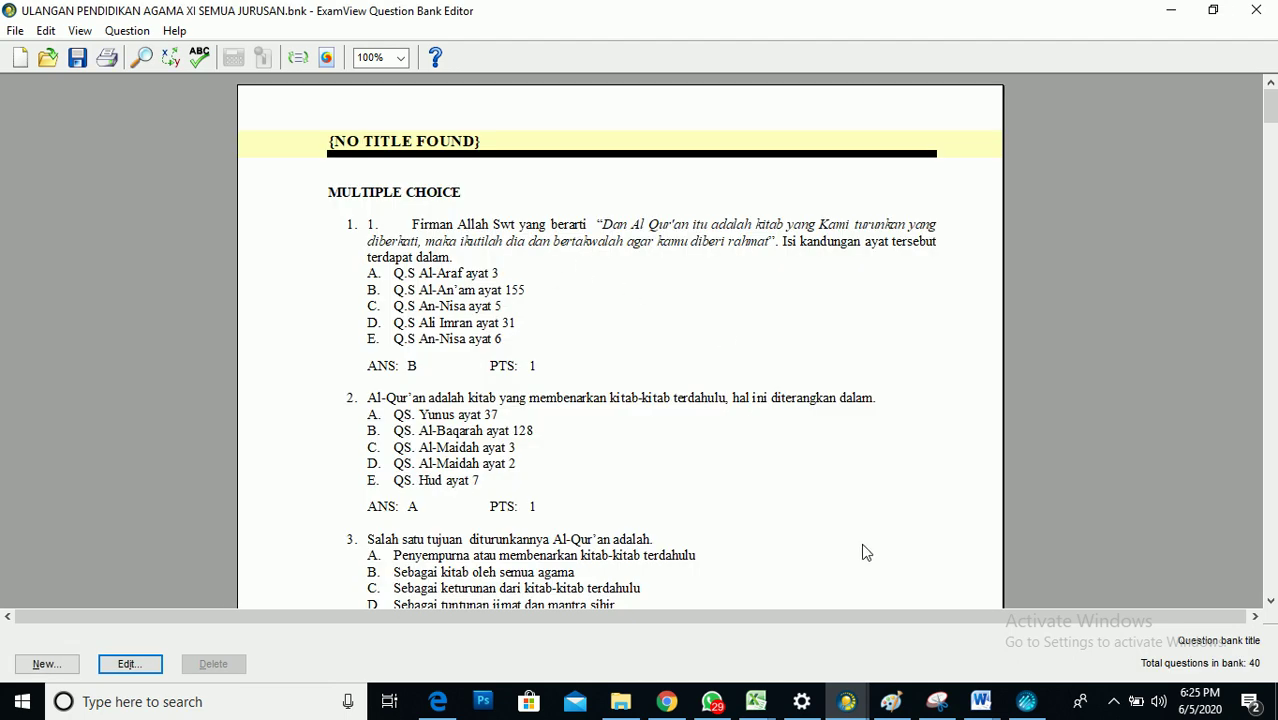
Step: Compare the imported questions with the original Word document XI SJ Pendidikan Agama dan Budi Pekerti revisi and return to the question bank
{"action": "left_click", "coordinate": [985, 706]}
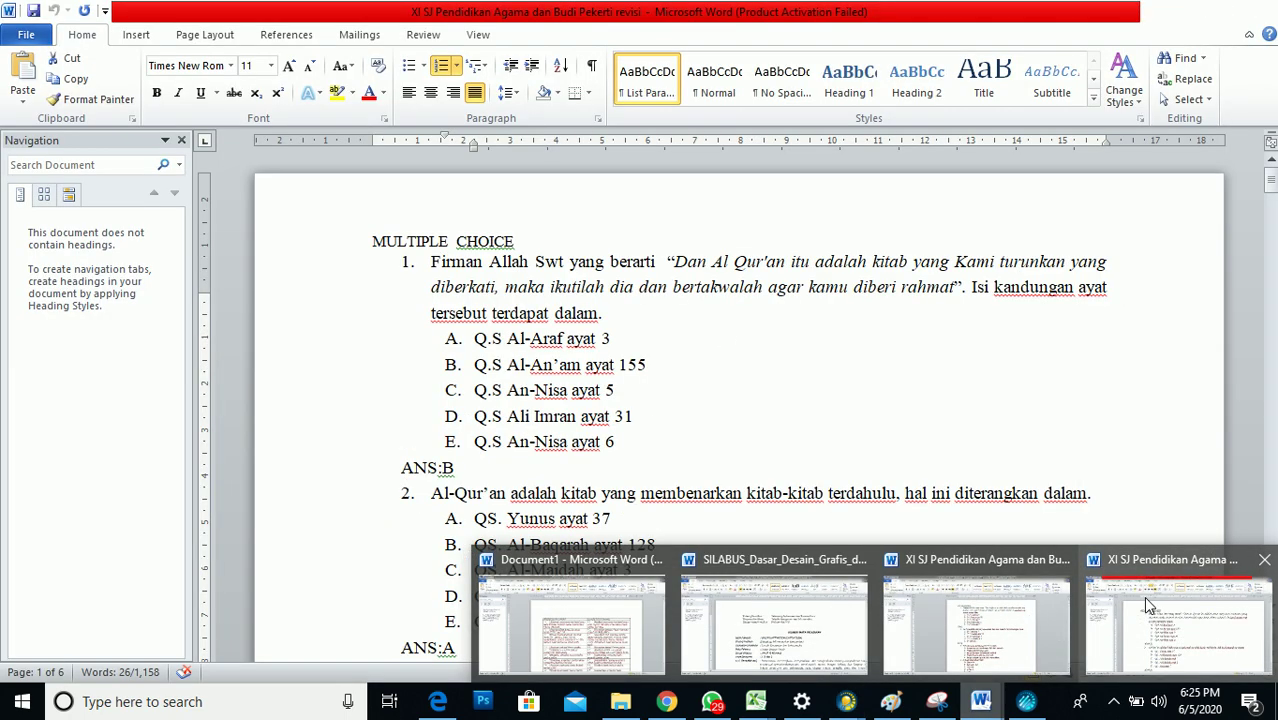
{"action": "left_click", "coordinate": [1144, 620]}
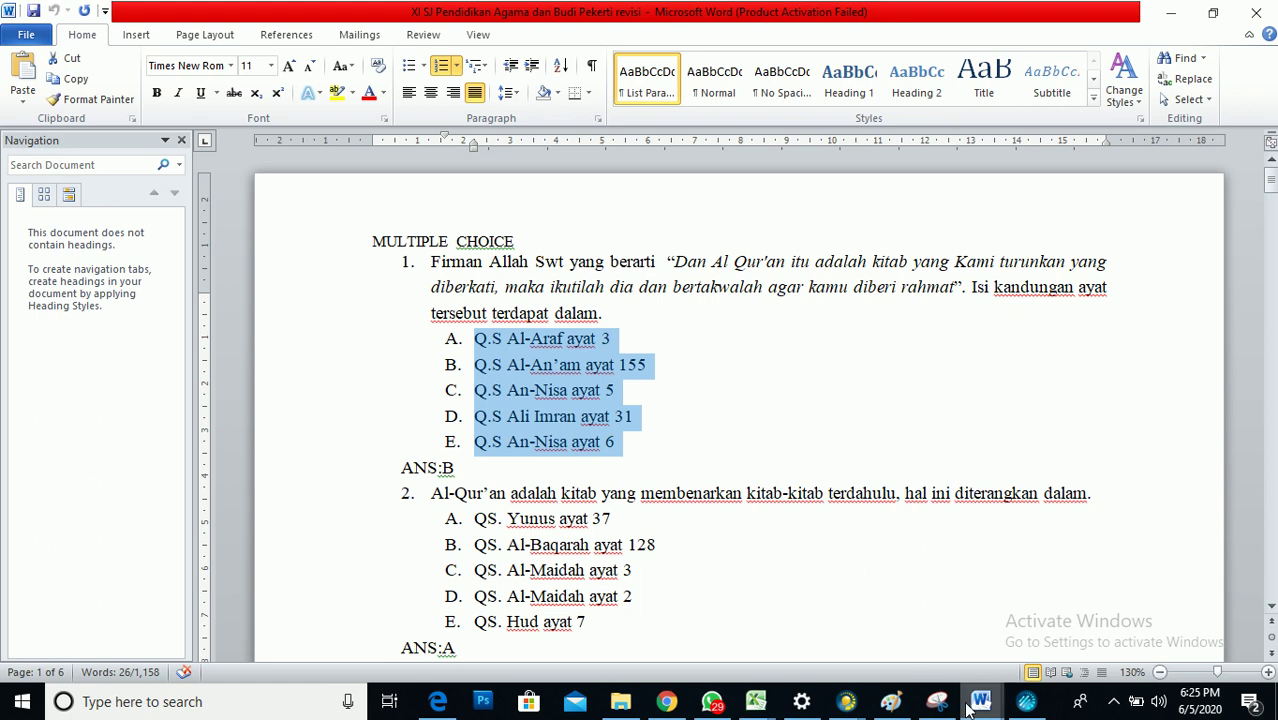
{"action": "left_click", "coordinate": [866, 703]}
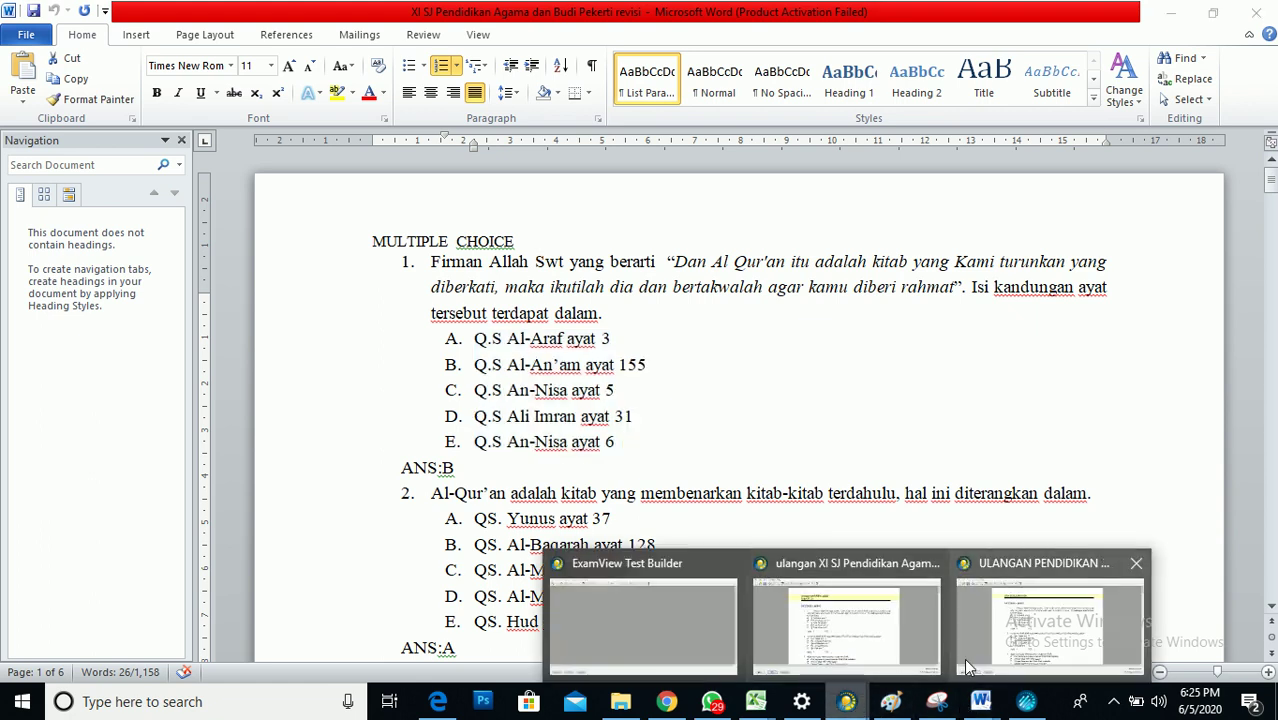
{"action": "left_click", "coordinate": [979, 644]}
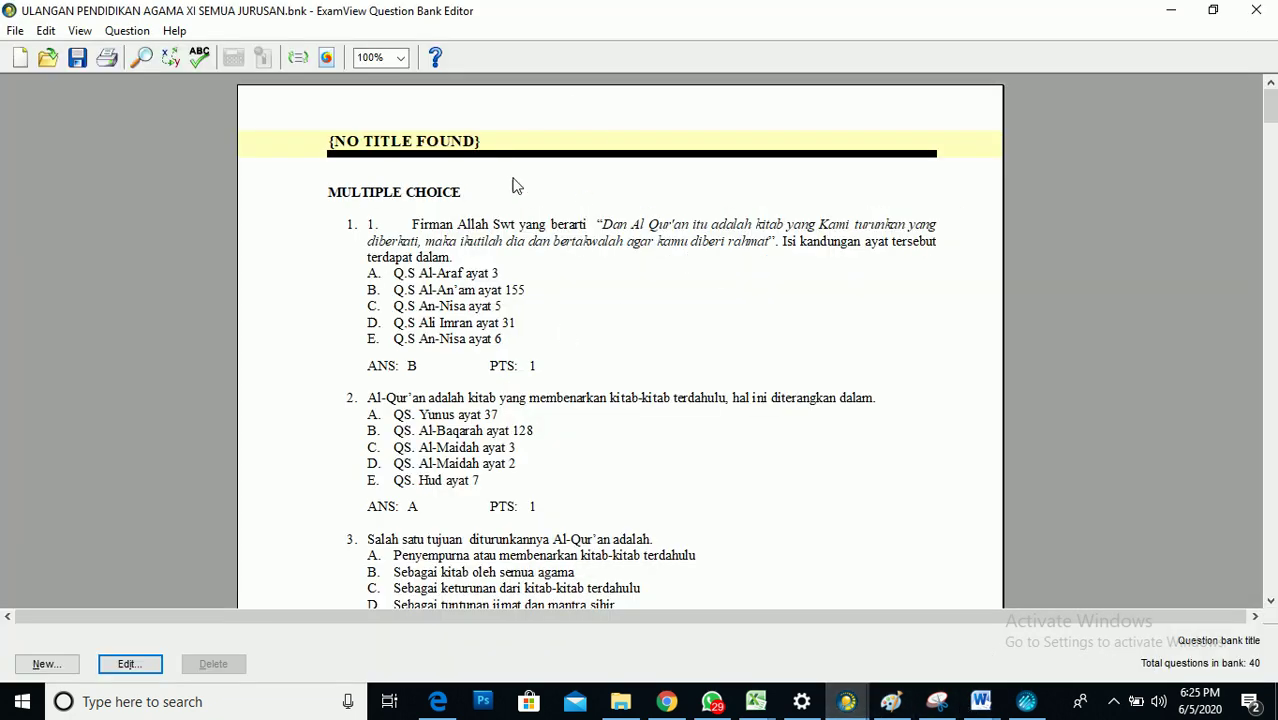
{"action": "mouse_move", "coordinate": [1266, 100]}
{"action": "left_mouse_down"}
{"action": "mouse_move", "coordinate": [1268, 388]}
{"action": "mouse_move", "coordinate": [1268, 106]}
{"action": "left_mouse_up"}
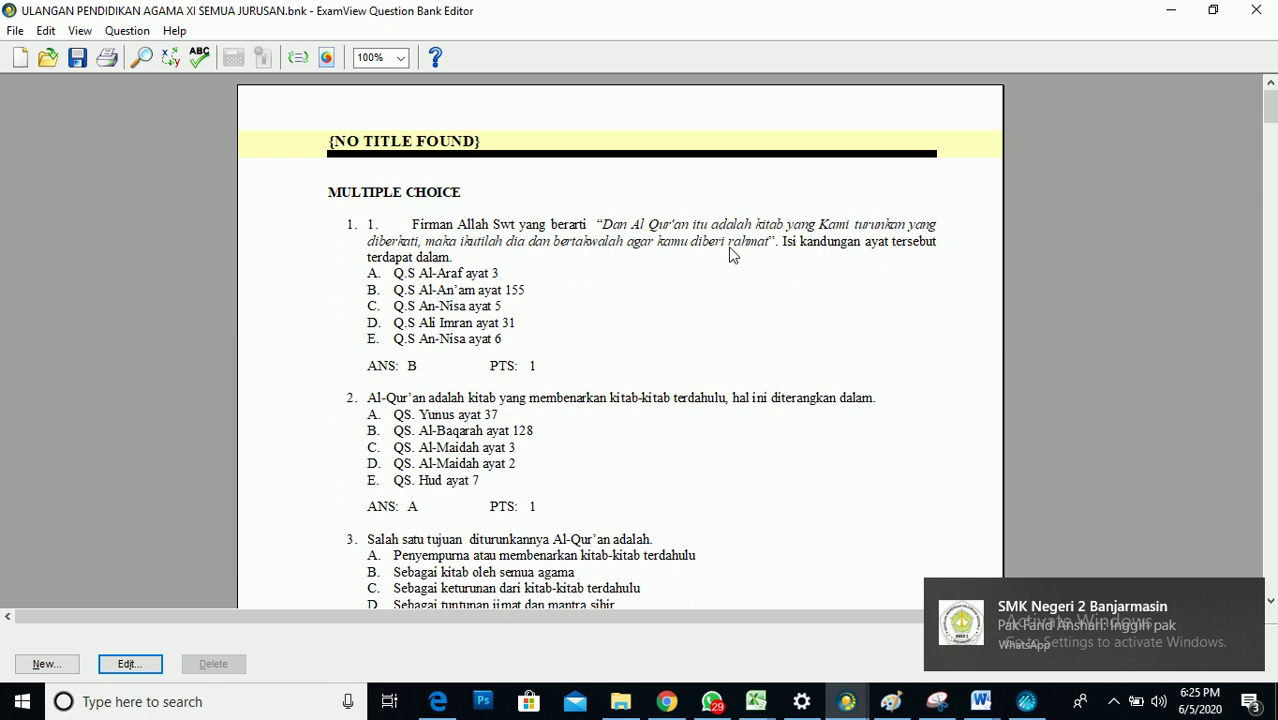
Step: Replace the placeholder question bank title with "ULANGAN PENDIDIKAN AGAMA SEMUA JURUSAN"
{"action": "double_click", "coordinate": [433, 146]}
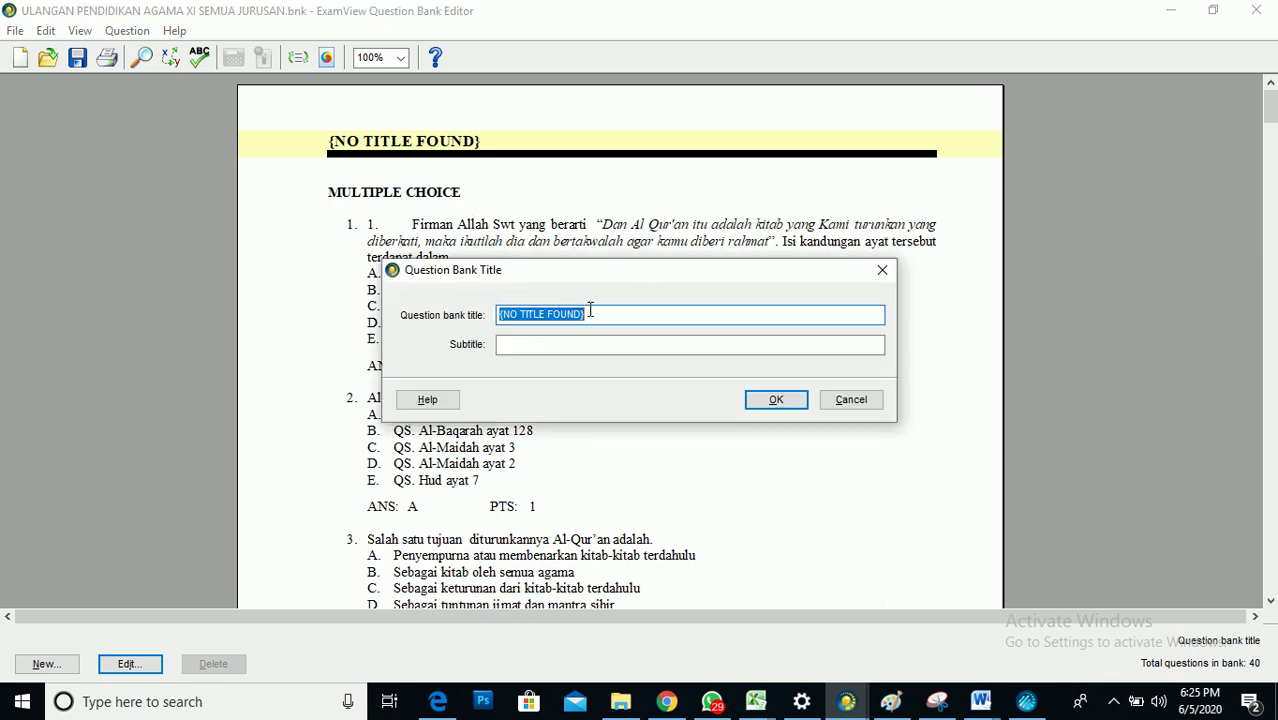
{"action": "key", "text": "BackSpace"}
{"action": "type", "text": "UL"}
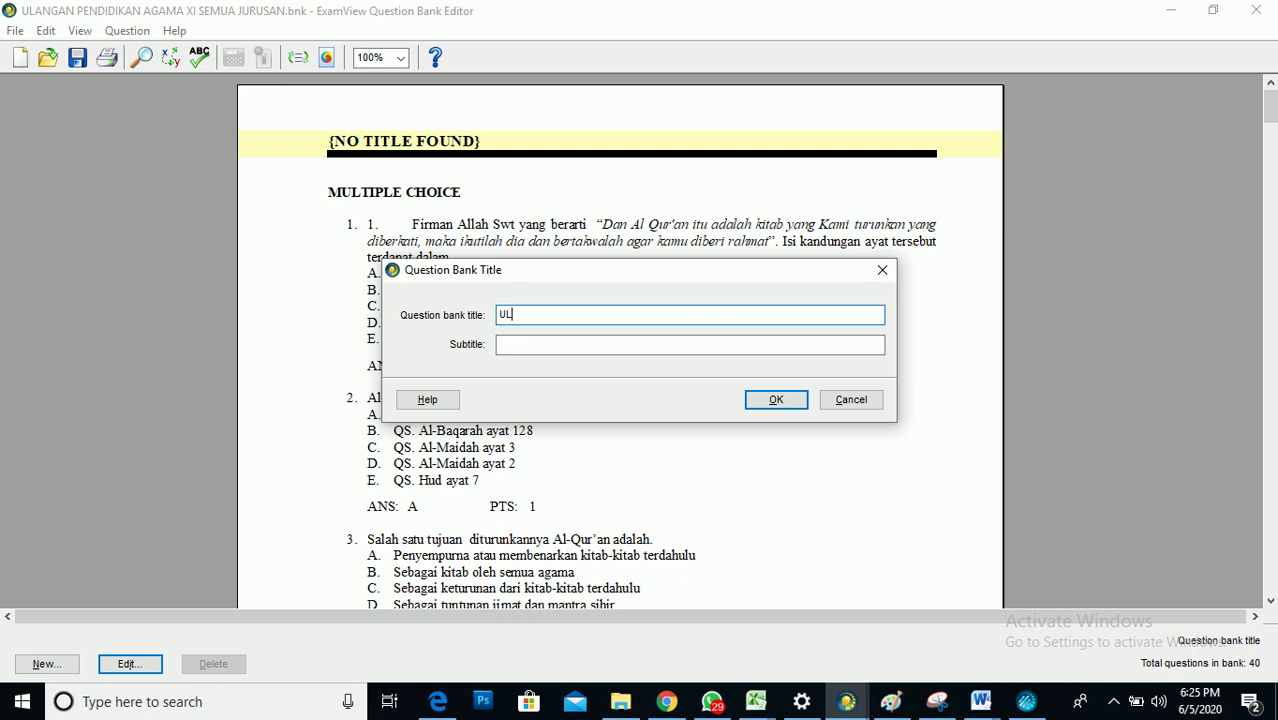
{"action": "type", "text": "N"}
{"action": "key", "text": "BackSpace"}
{"action": "type", "text": "ANGAN PENDIDIKAN AGAMA"}
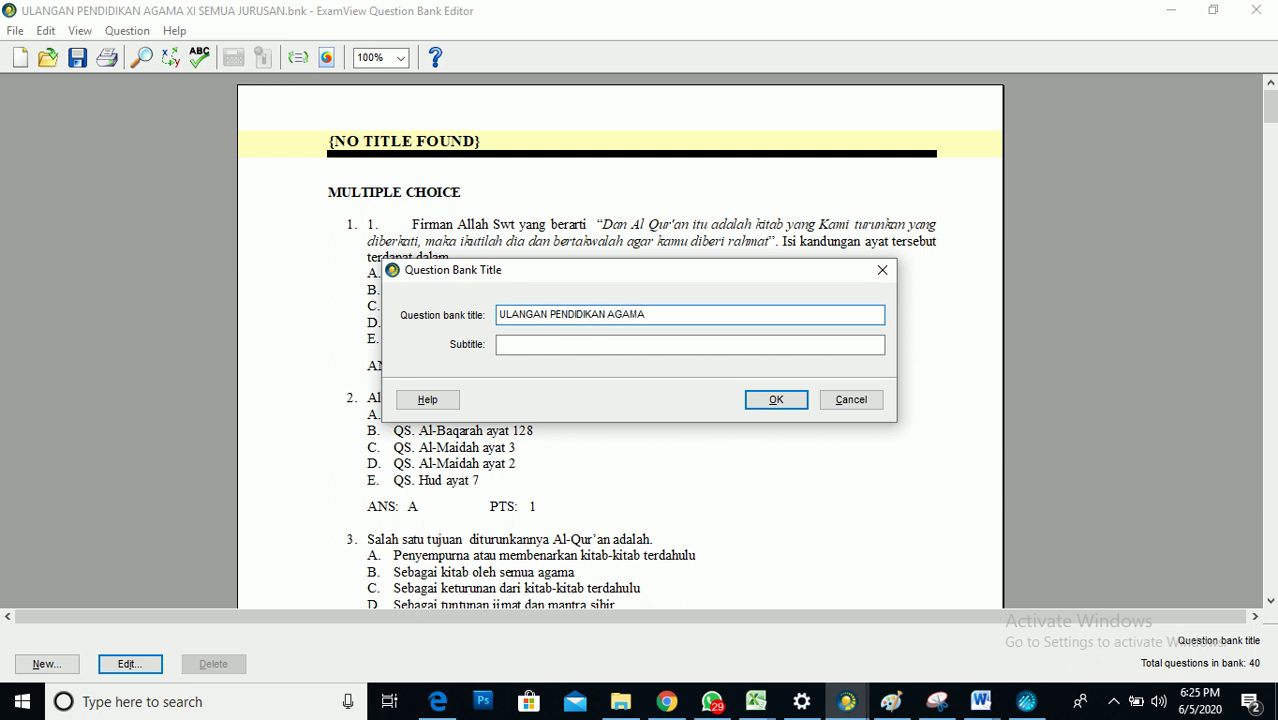
{"action": "type", "text": " XI SEMUA JURUSAN"}
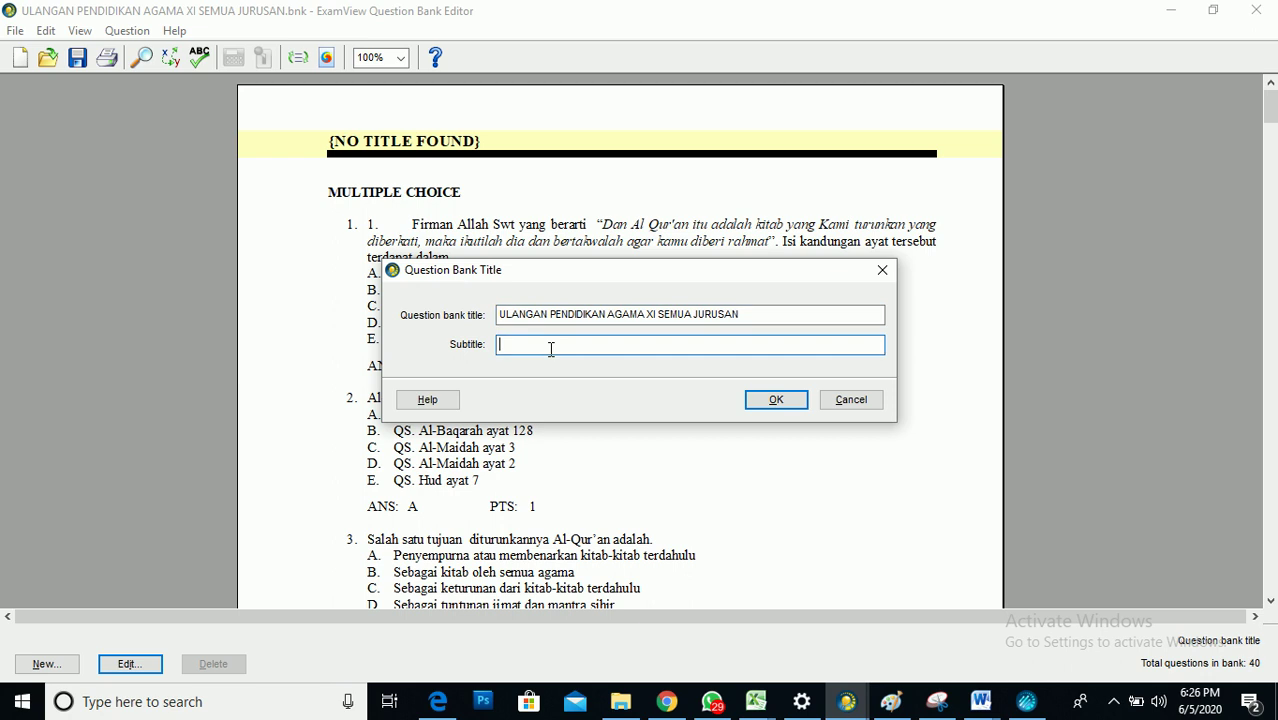
{"action": "double_click", "coordinate": [650, 314]}
{"action": "key", "text": "BackSpace"}
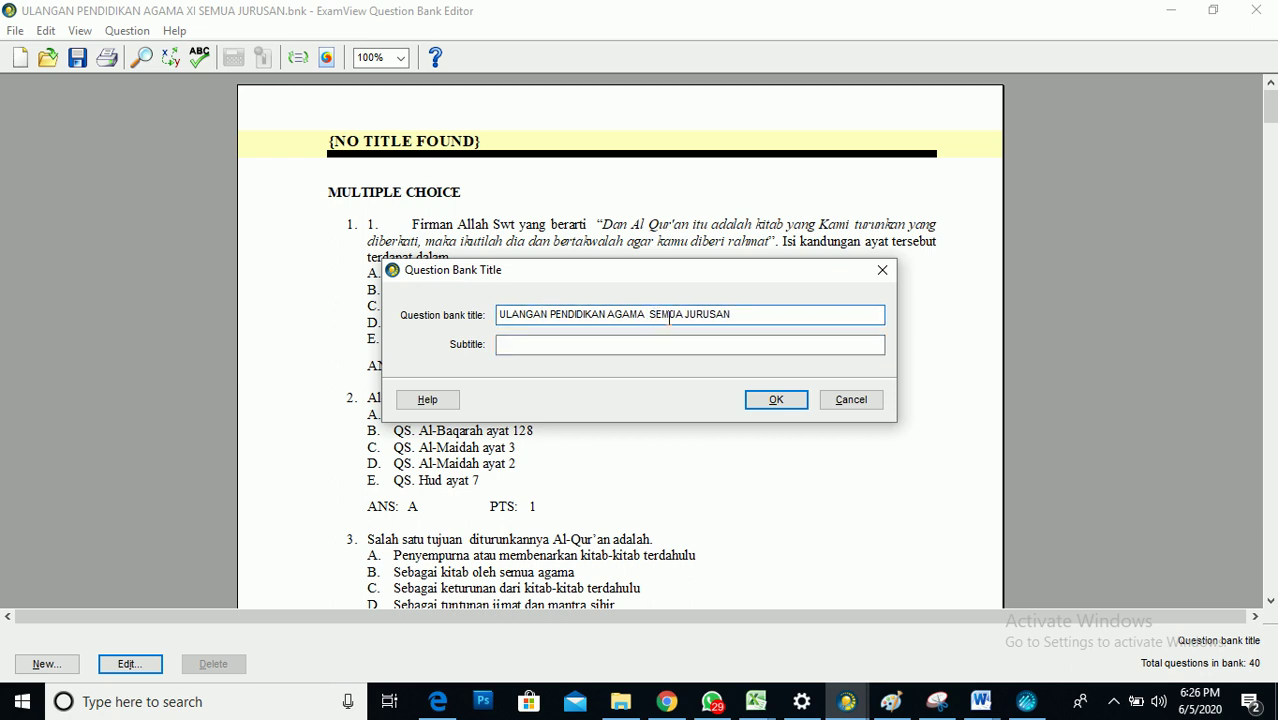
Step: Set the question bank subtitle to "KELAS XI" and apply the title settings
{"action": "left_click", "coordinate": [510, 346]}
{"action": "type", "text": "KELAS XI"}
{"action": "left_click", "coordinate": [778, 402]}
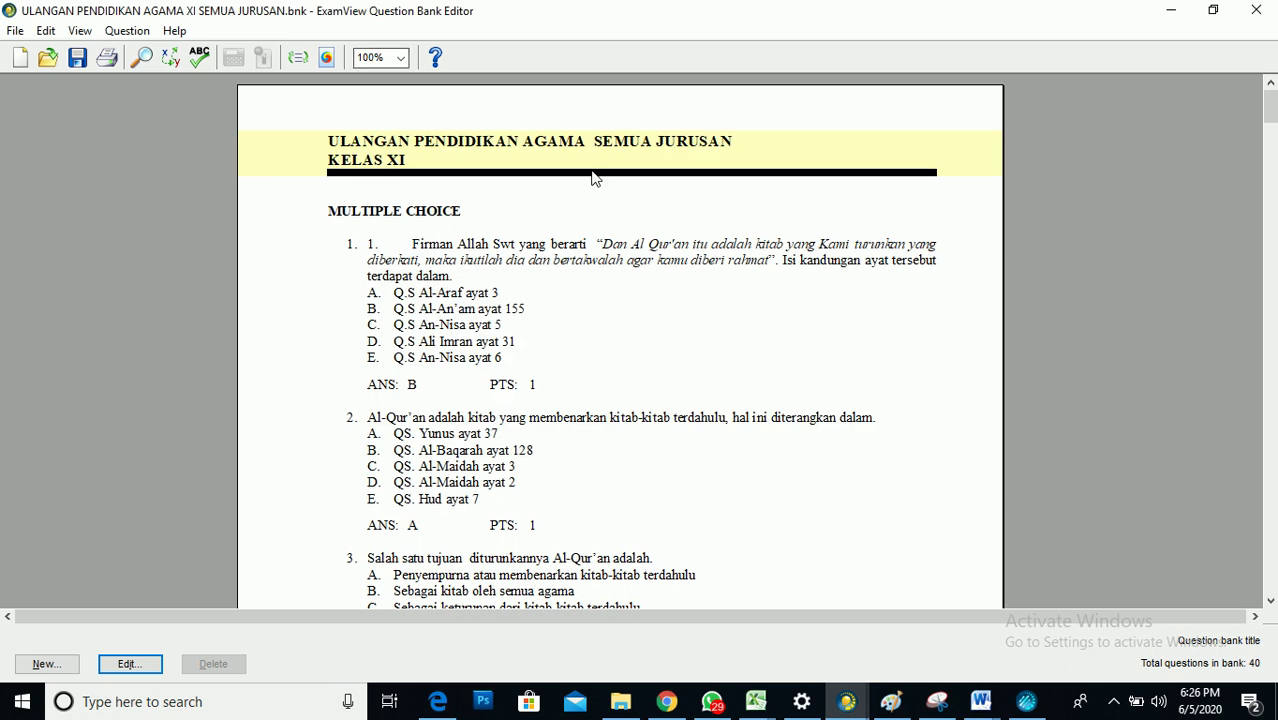